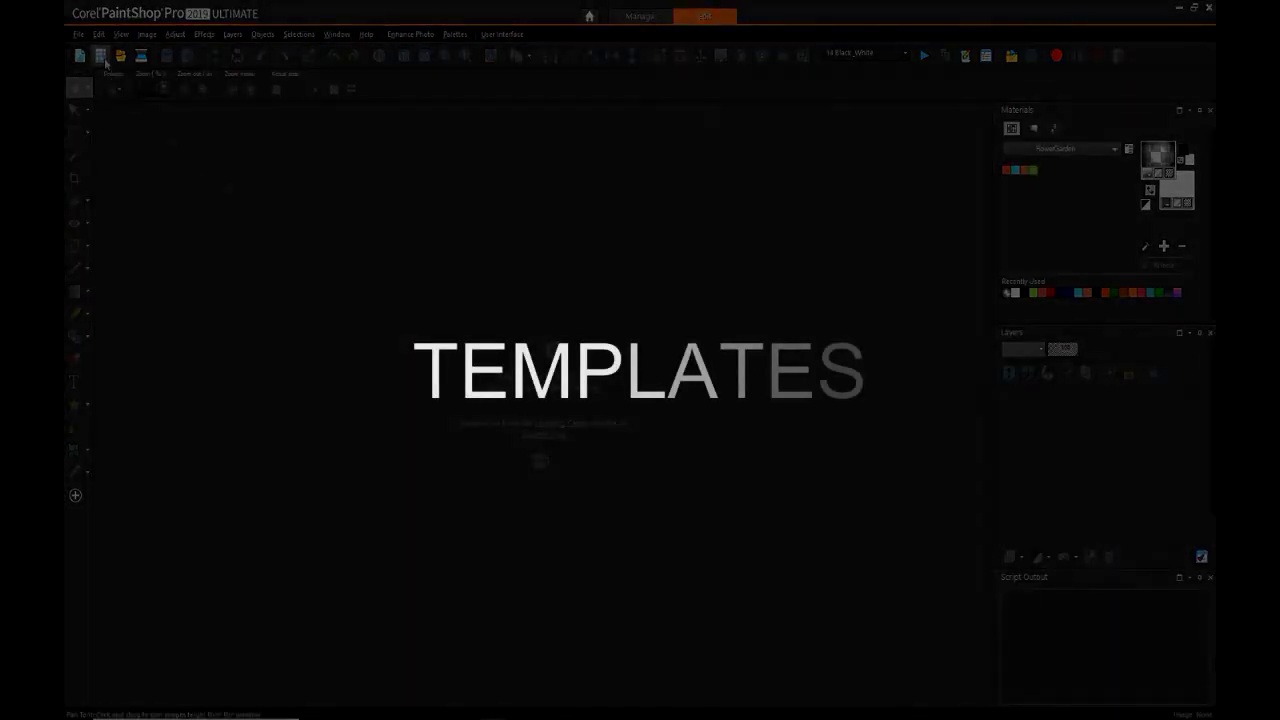
# - Start a new image from a template and preview the Valentine 02 collage in the Collage category
pyautogui.click(104, 60)
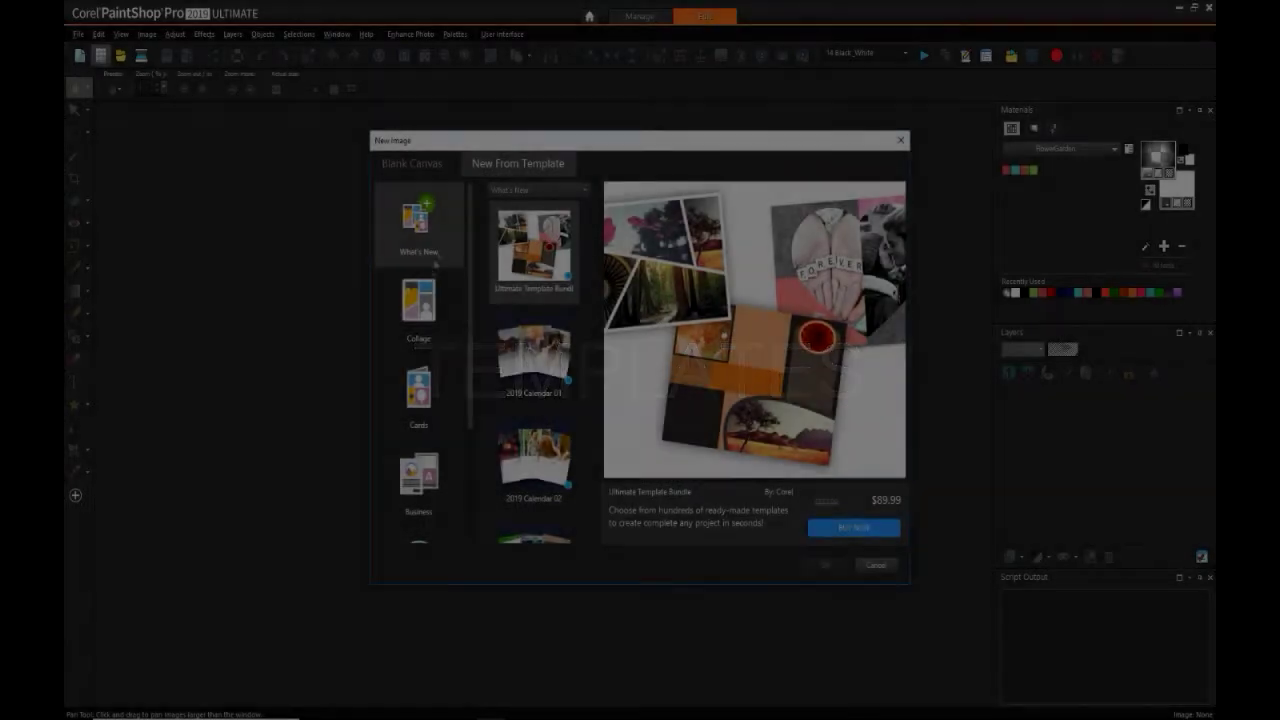
pyautogui.click(425, 313)
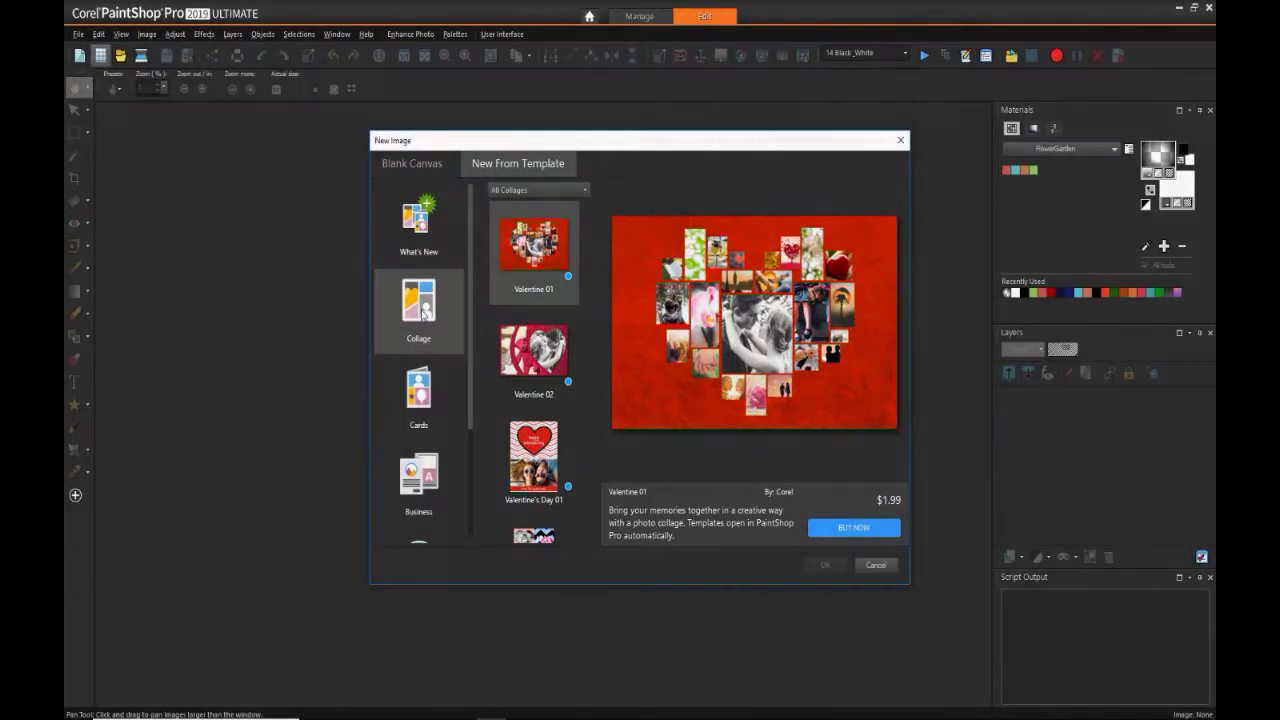
pyautogui.click(559, 362)
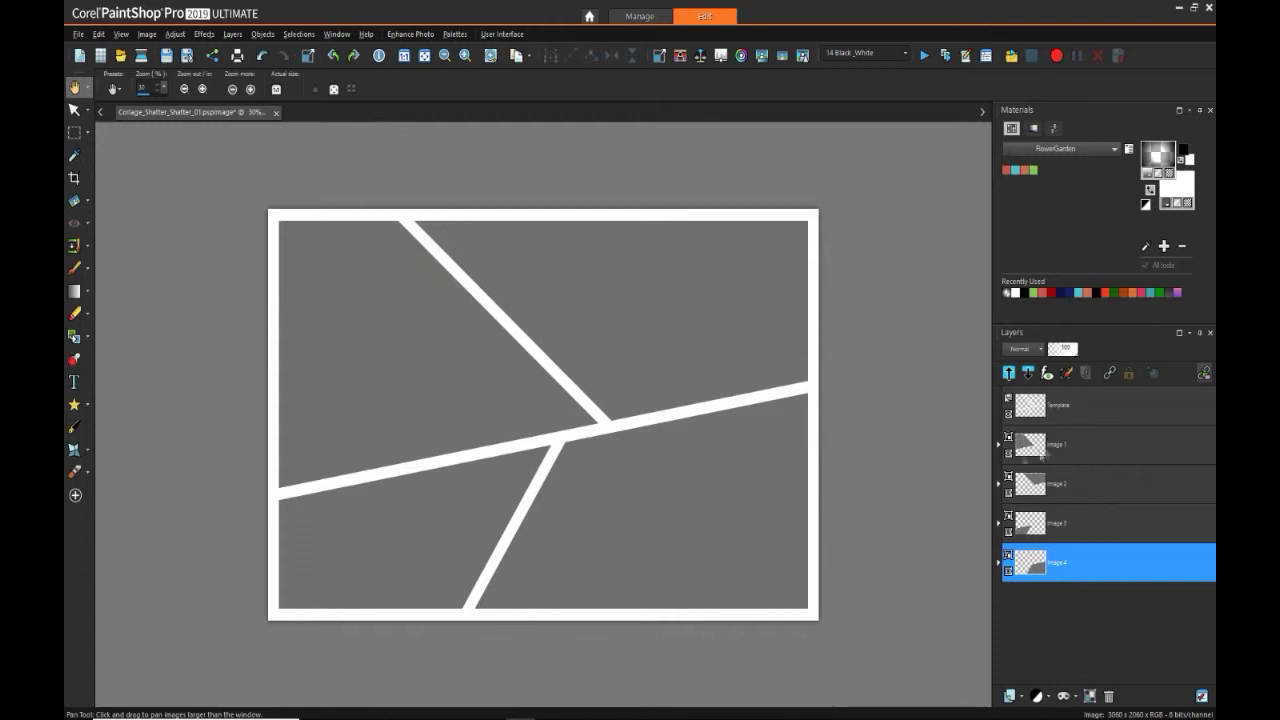
# - Inspect the Image 1 layer's mask, then hide the Image 1, Image 2 and Image 3 photo layers
pyautogui.click(1030, 450)
pyautogui.click(1034, 486)
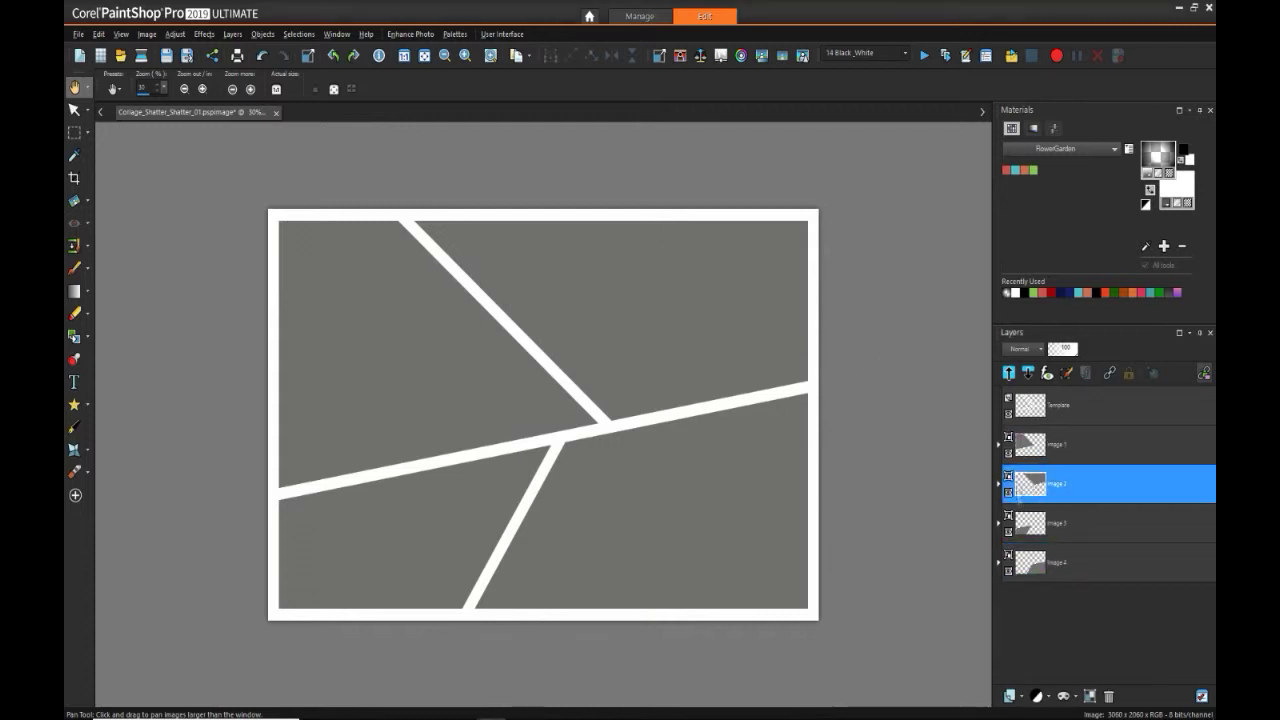
pyautogui.click(999, 444)
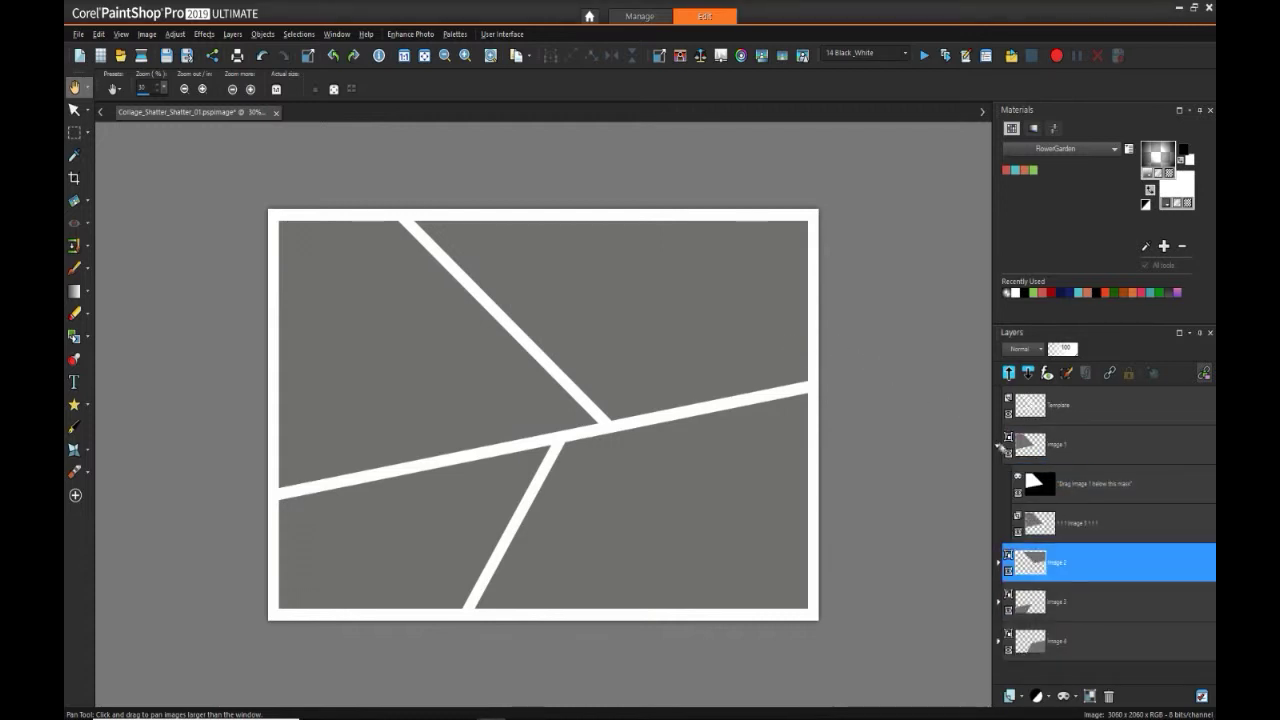
pyautogui.click(1000, 447)
pyautogui.click(1008, 452)
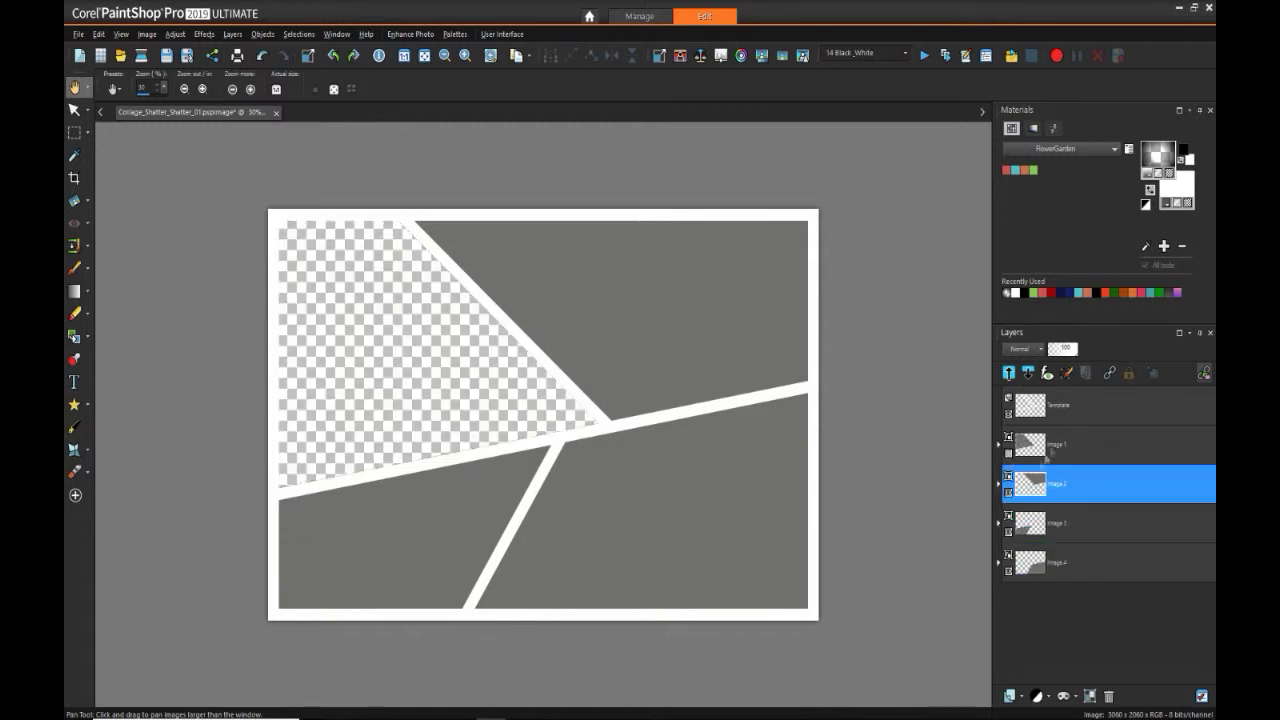
pyautogui.click(1008, 491)
pyautogui.click(1008, 531)
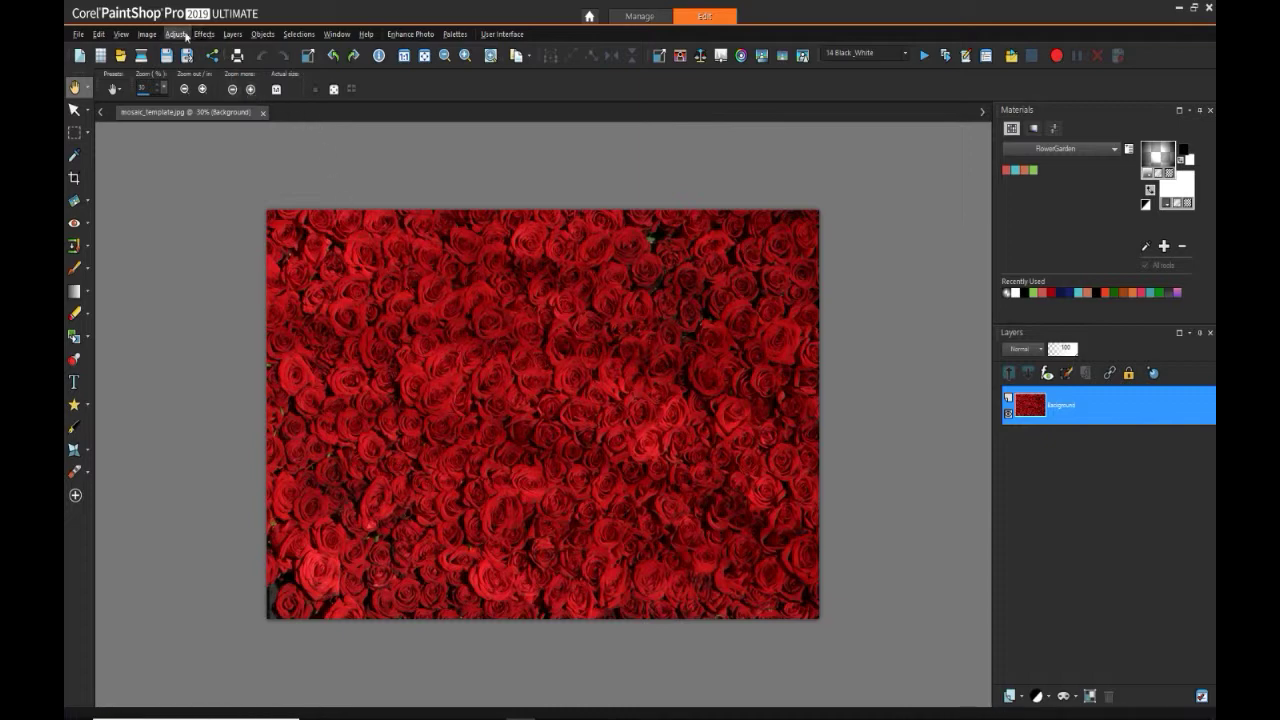
# - Lower the rose photo's saturation with Hue/Saturation/Lightness for a duller red
pyautogui.click(183, 36)
pyautogui.moveTo(240, 199)
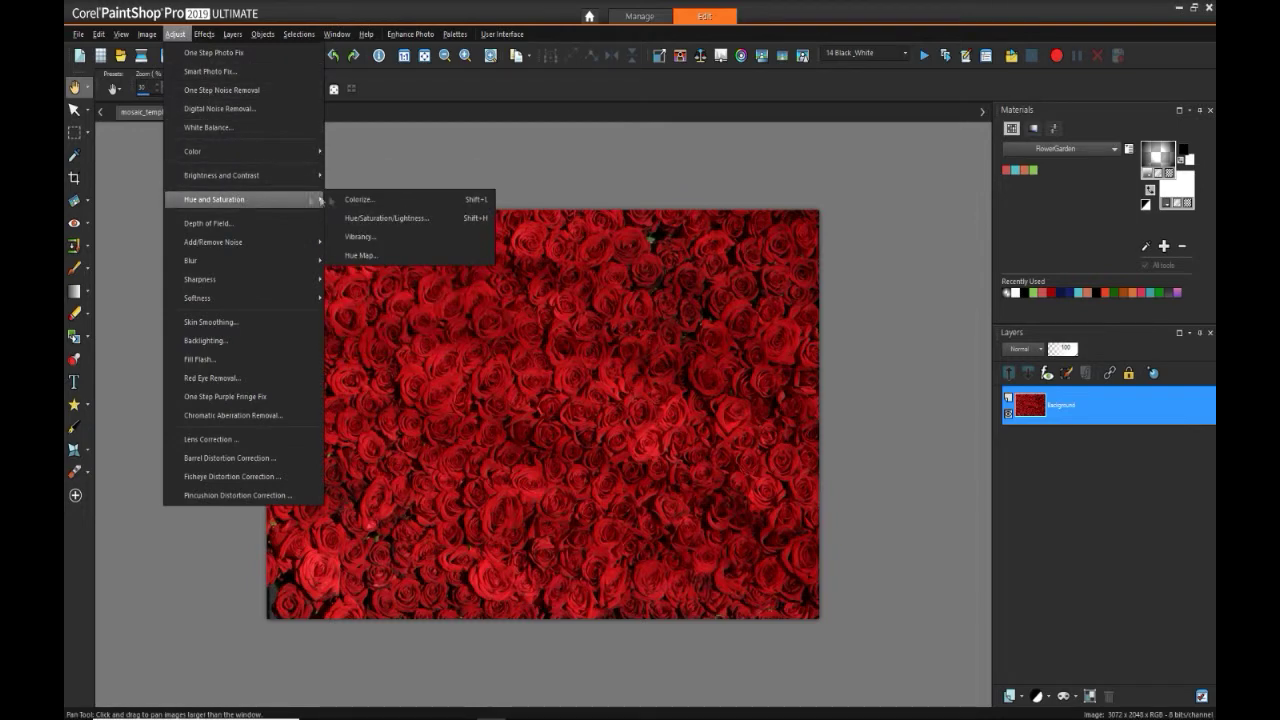
pyautogui.click(355, 217)
pyautogui.click(752, 410)
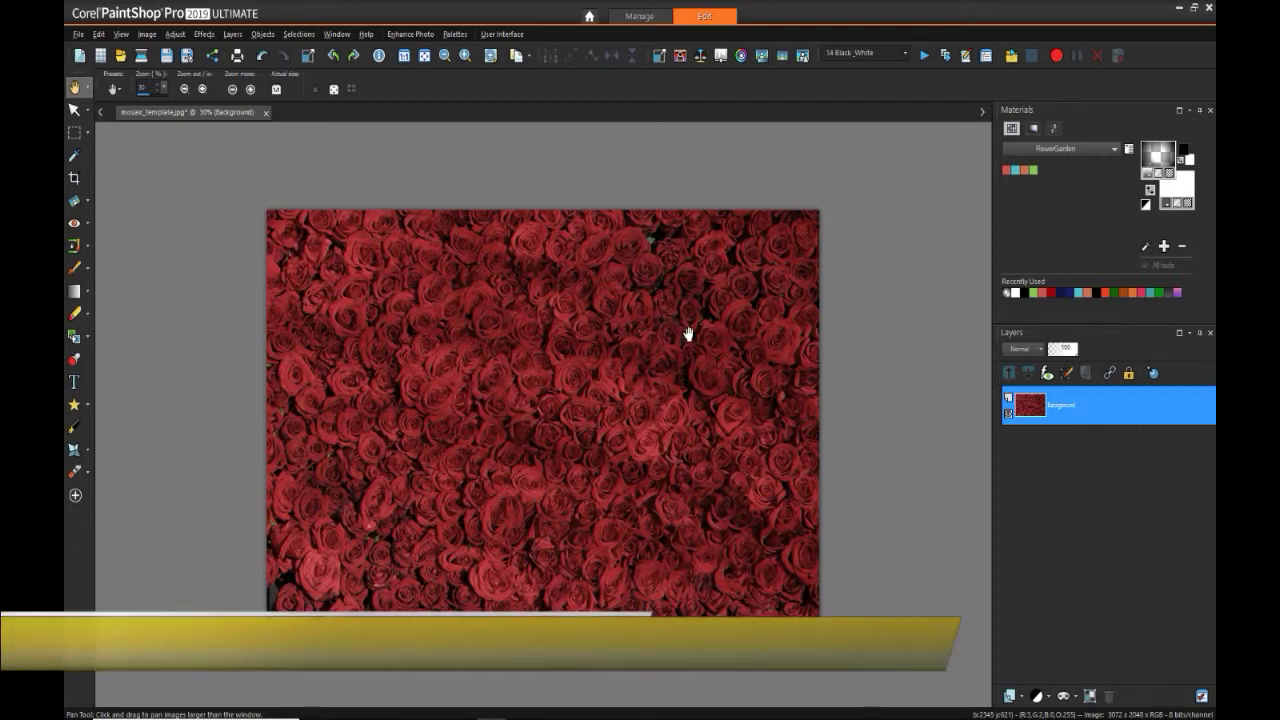
# - Draw a large white preset heart on a new vector layer at right, adjusting its size and position
pyautogui.click(88, 405)
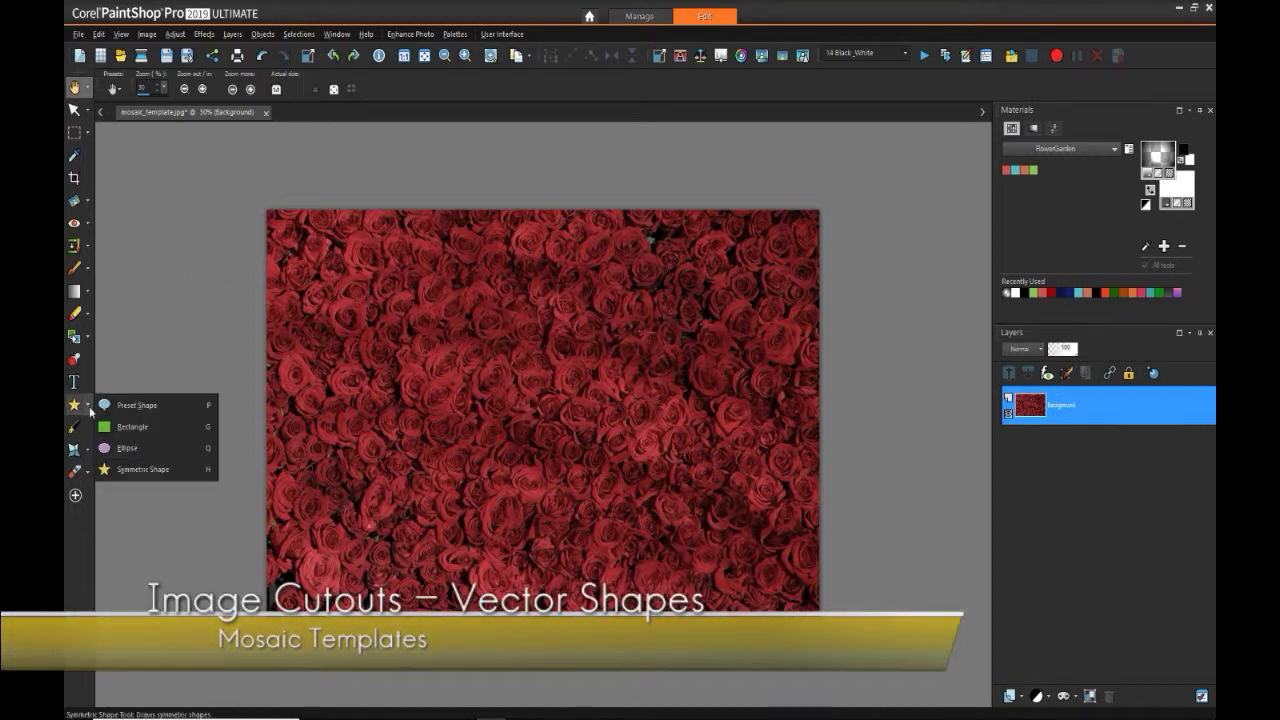
pyautogui.click(132, 405)
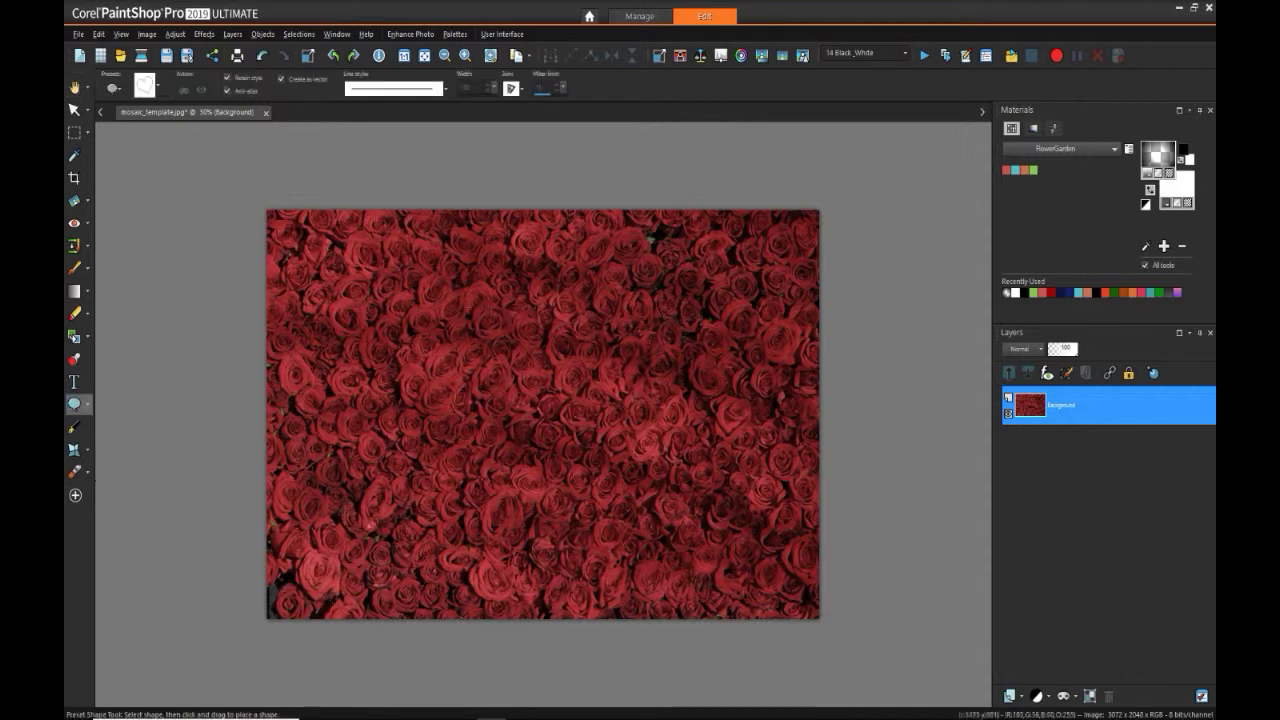
pyautogui.click(160, 88)
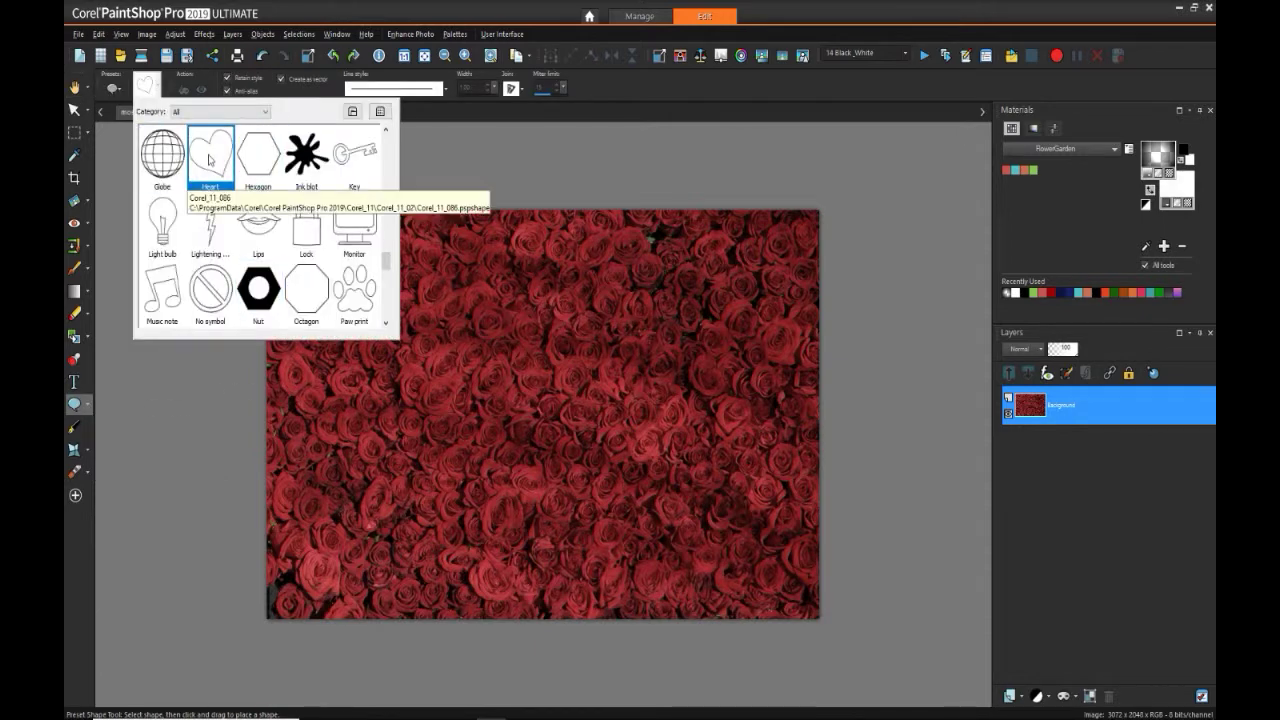
pyautogui.click(213, 162)
pyautogui.click(1012, 697)
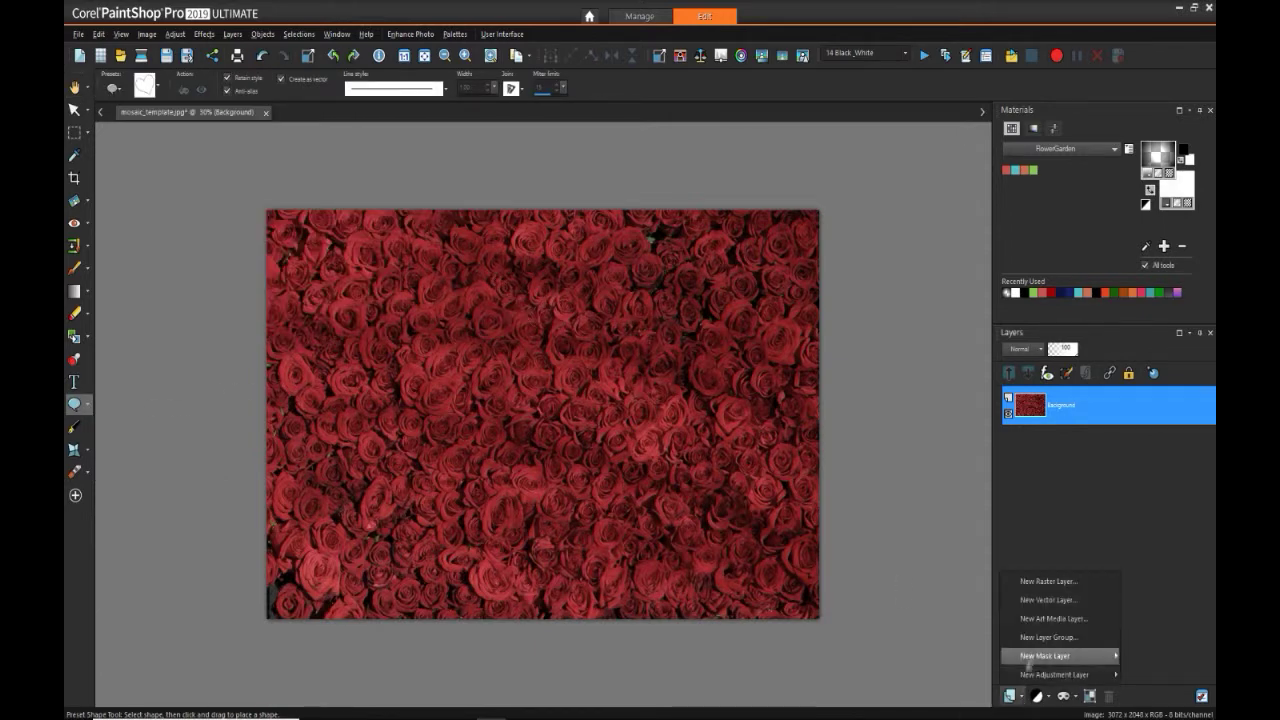
pyautogui.click(1034, 602)
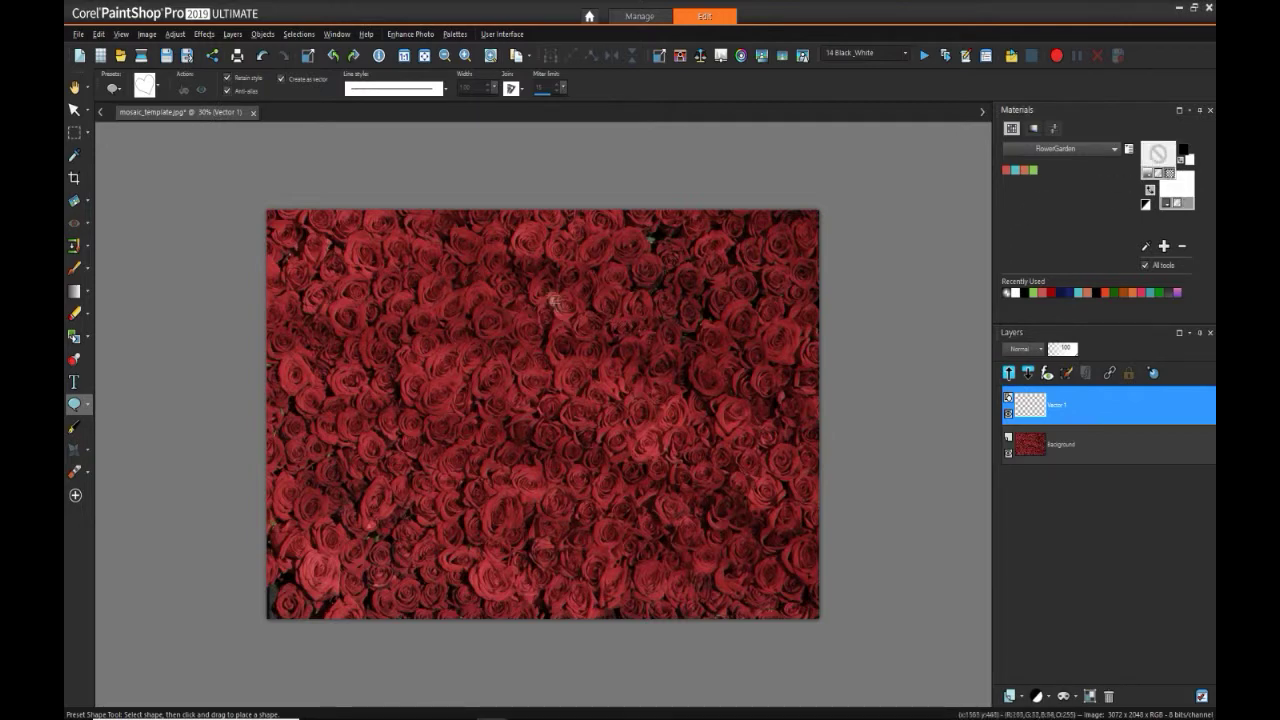
pyautogui.moveTo(510, 277); pyautogui.dragTo(805, 590)
pyautogui.moveTo(651, 434); pyautogui.dragTo(646, 383)
pyautogui.moveTo(779, 537); pyautogui.dragTo(806, 565)
pyautogui.moveTo(646, 399); pyautogui.dragTo(647, 418)
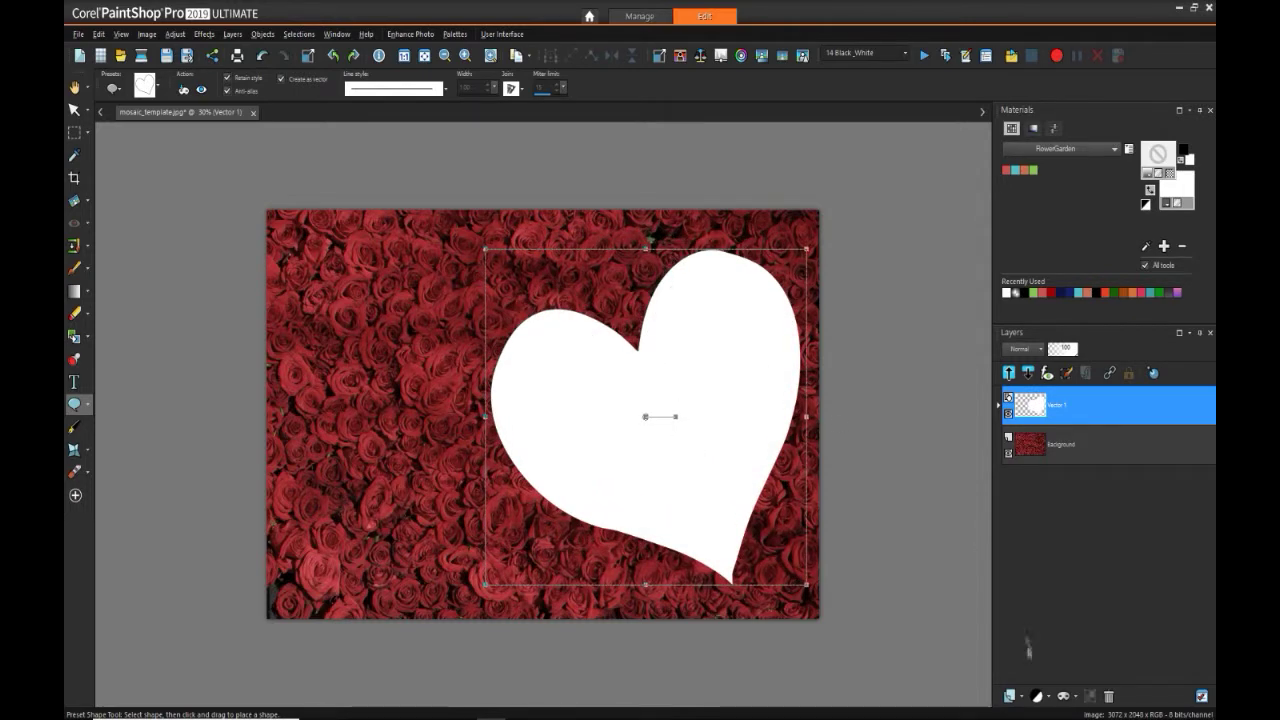
# - Draw two tall white rectangles at left on new vector layers Vector 2 and Vector 3
pyautogui.click(1010, 696)
pyautogui.click(1048, 600)
pyautogui.click(87, 404)
pyautogui.click(120, 403)
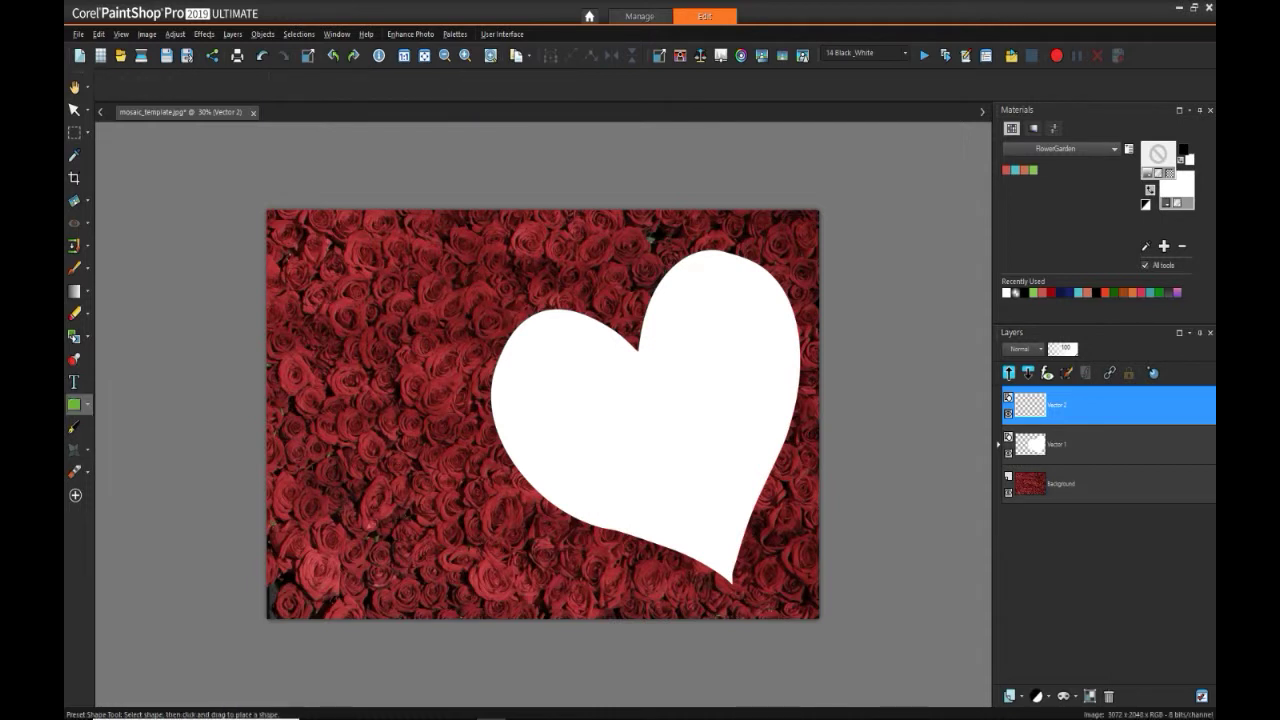
pyautogui.moveTo(359, 227); pyautogui.dragTo(550, 602)
pyautogui.click(1010, 696)
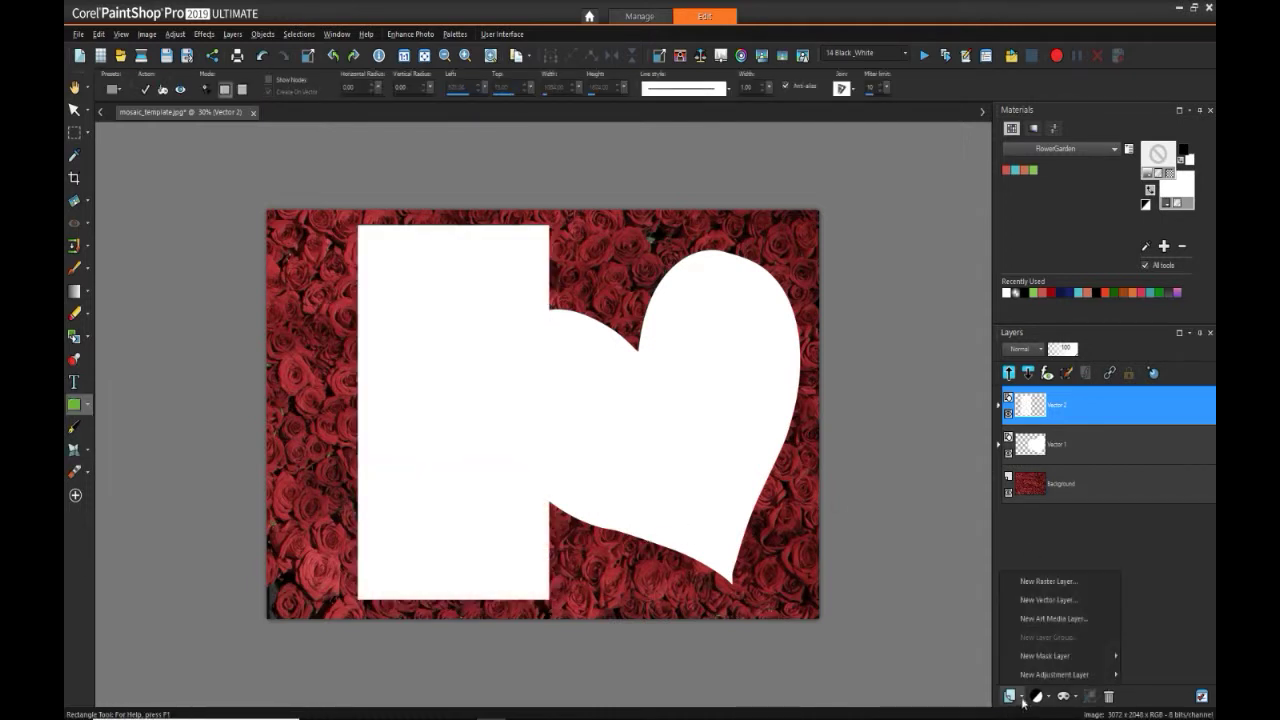
pyautogui.click(1034, 601)
pyautogui.moveTo(277, 225); pyautogui.dragTo(428, 600)
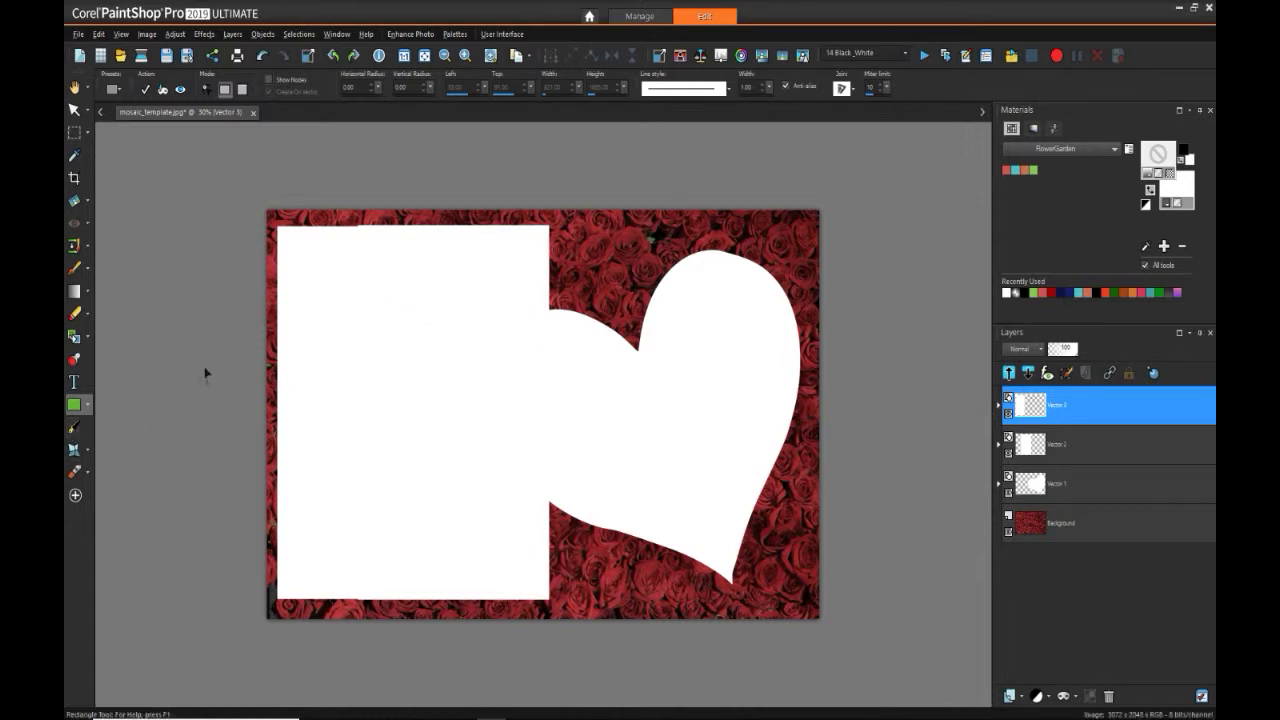
pyautogui.click(74, 427)
pyautogui.click(1028, 430)
# - Slant and curve the middle rectangle's right edge around the heart, and add a path along the left strip
pyautogui.press('k')
pyautogui.rightClick(427, 502)
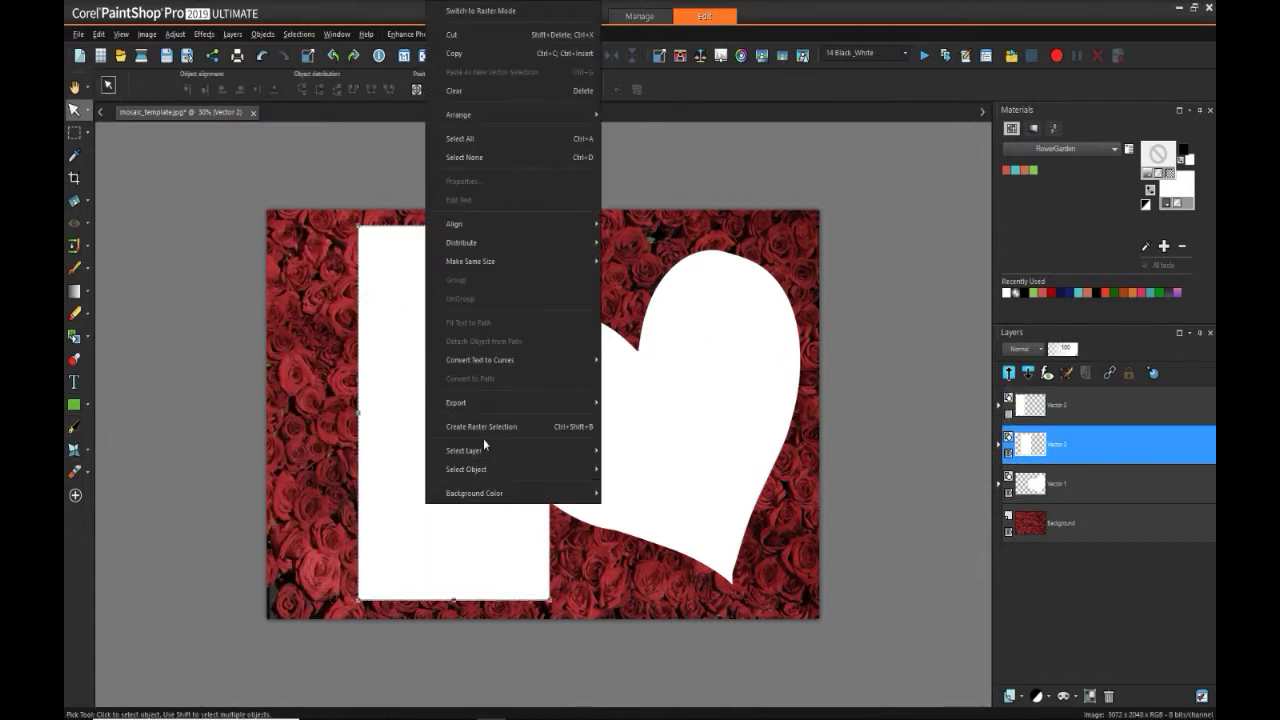
pyautogui.click(406, 380)
pyautogui.press('v')
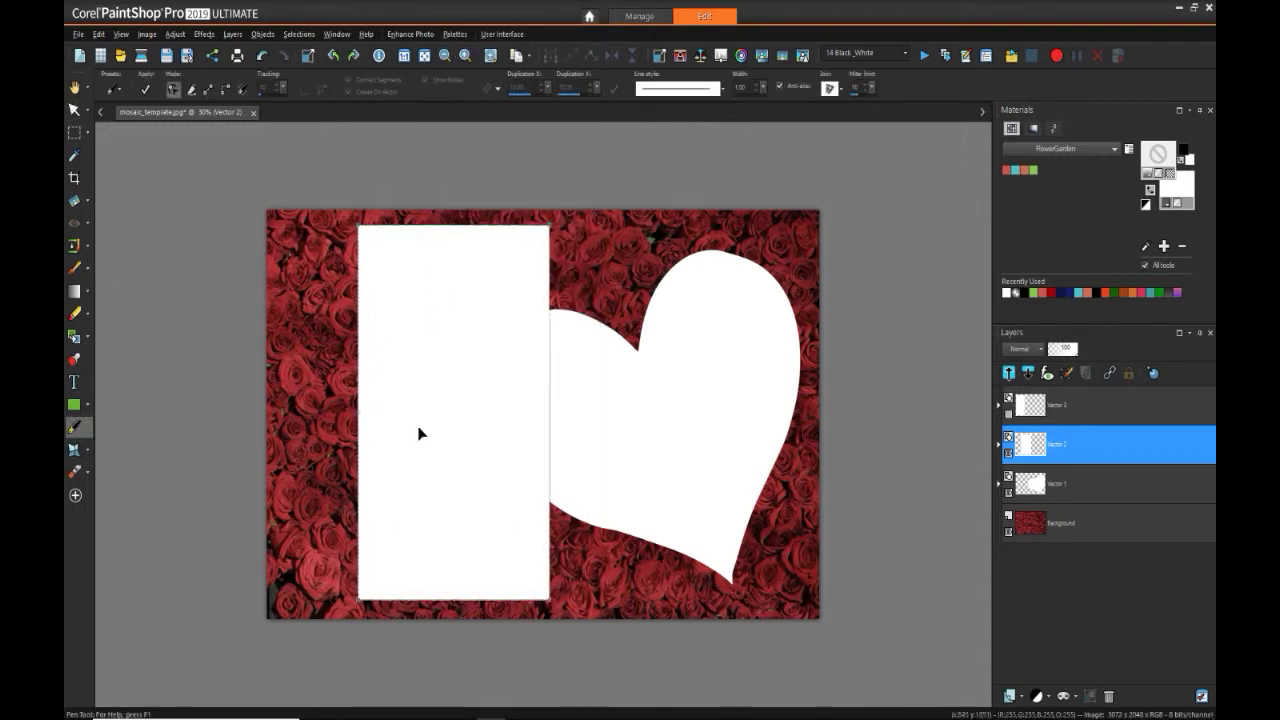
pyautogui.moveTo(549, 226); pyautogui.dragTo(460, 226)
pyautogui.moveTo(502, 412); pyautogui.dragTo(550, 606)
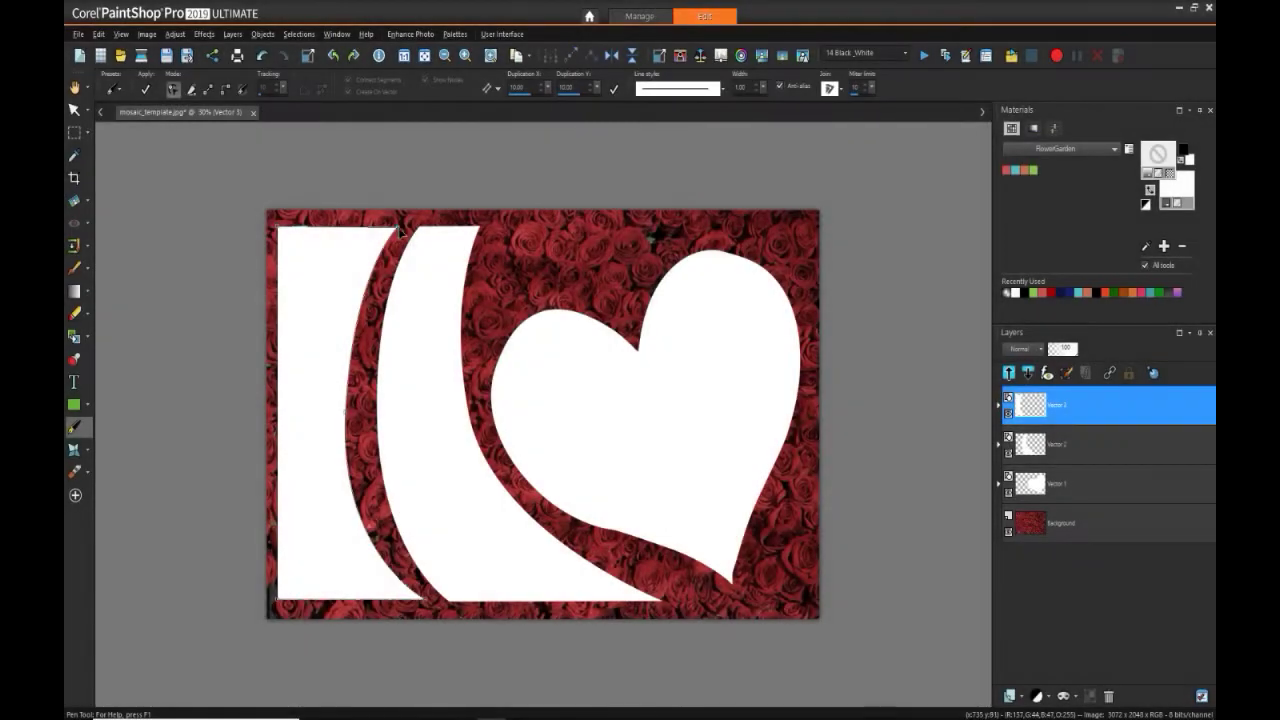
pyautogui.moveTo(339, 270)
pyautogui.mouseDown()
pyautogui.moveTo(333, 557)
pyautogui.moveTo(336, 545)
pyautogui.mouseUp()
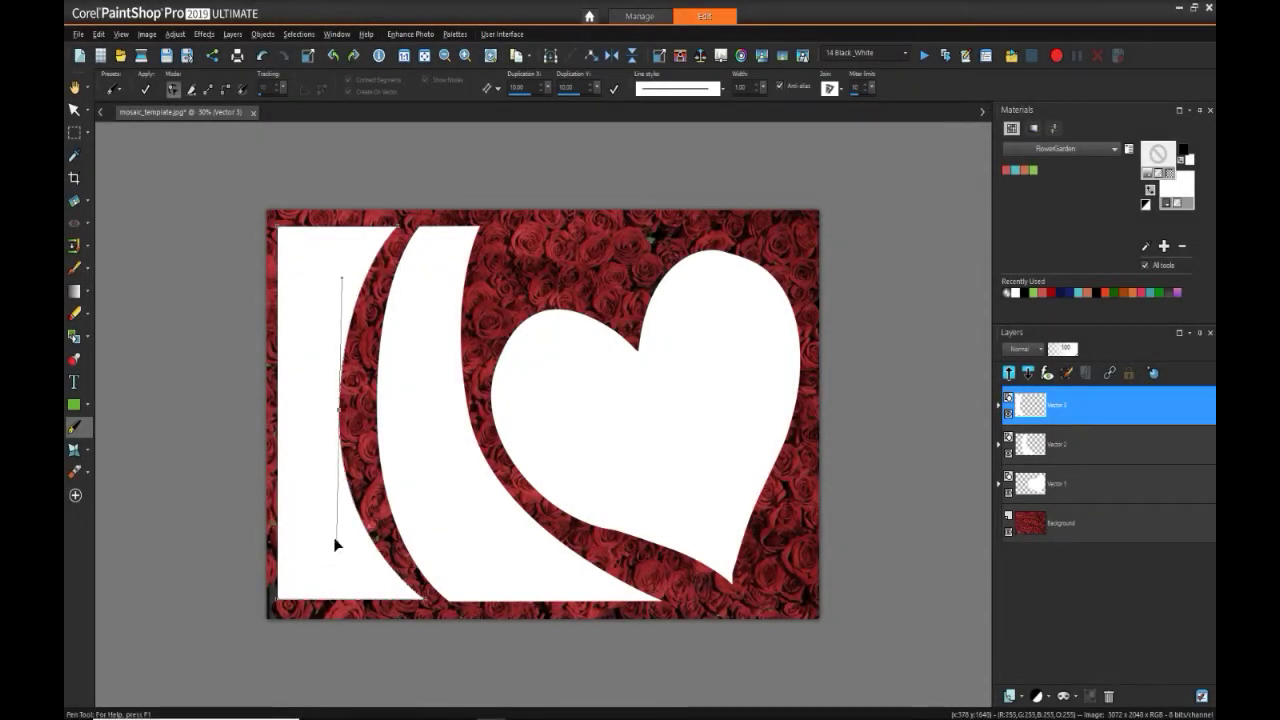
pyautogui.click(74, 87)
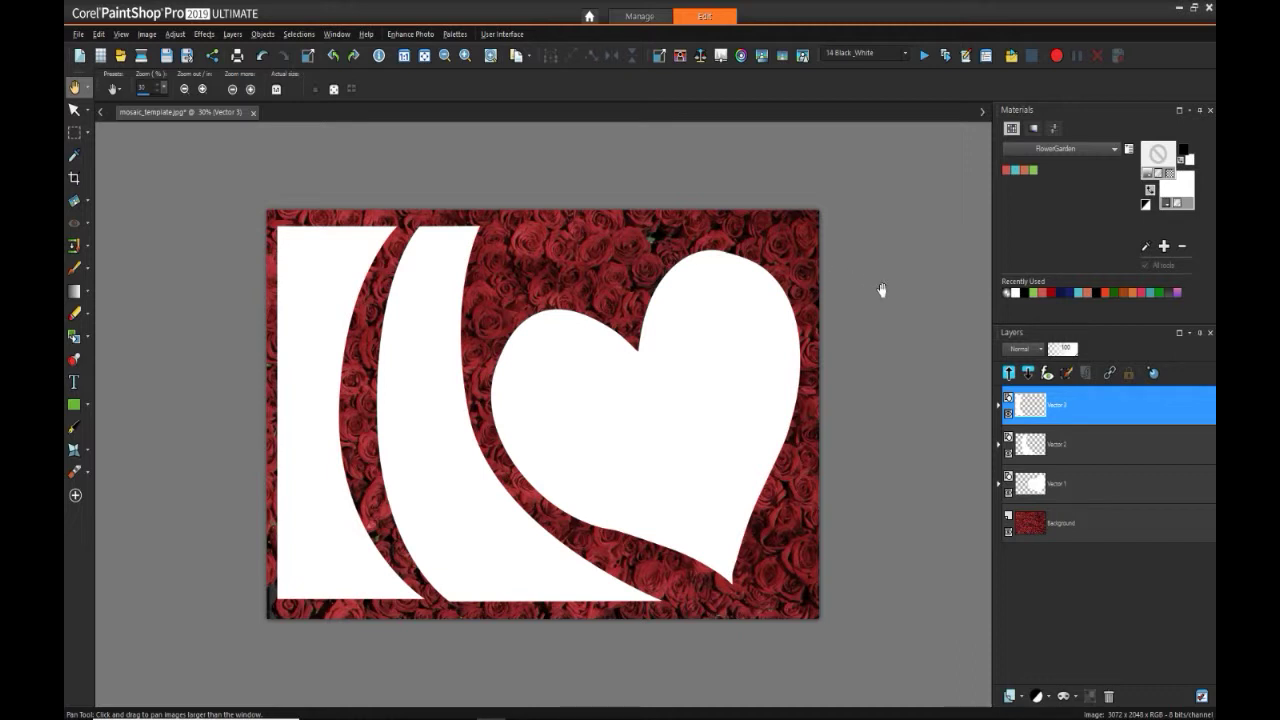
# - With the band and heart hidden, copy the left strip merged and paste it as new image Image1
pyautogui.click(1010, 455)
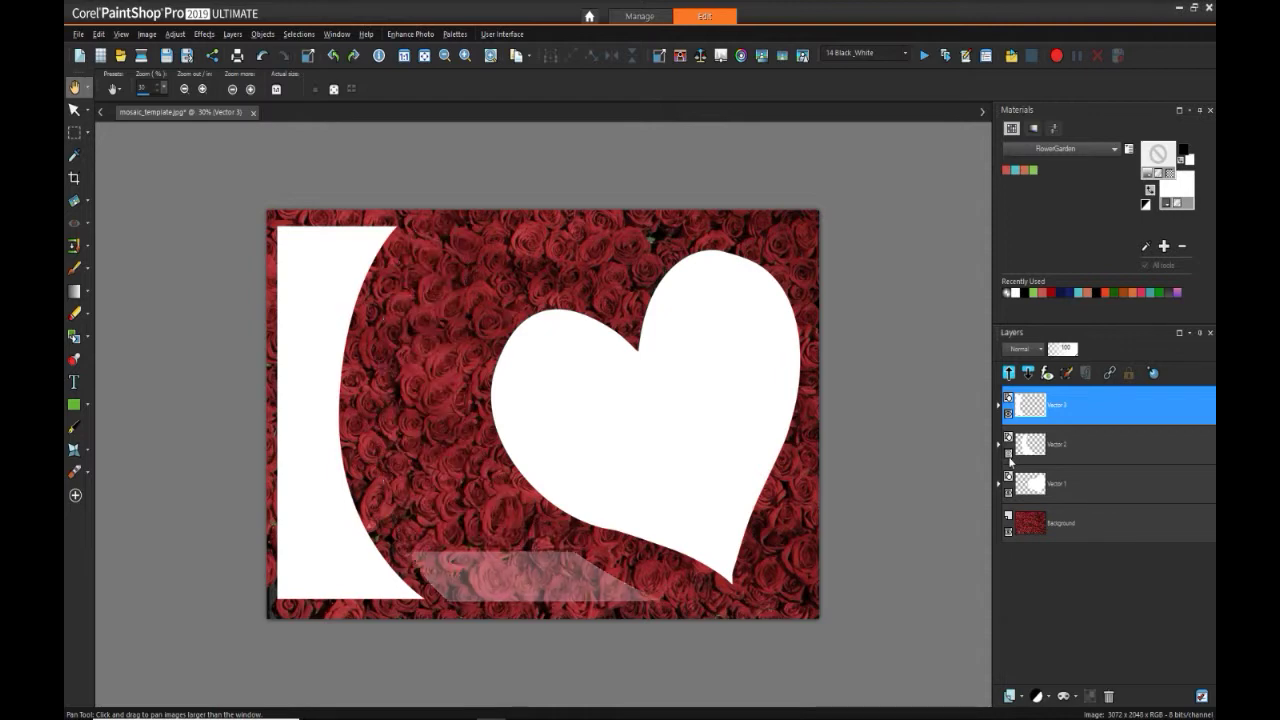
pyautogui.click(1010, 495)
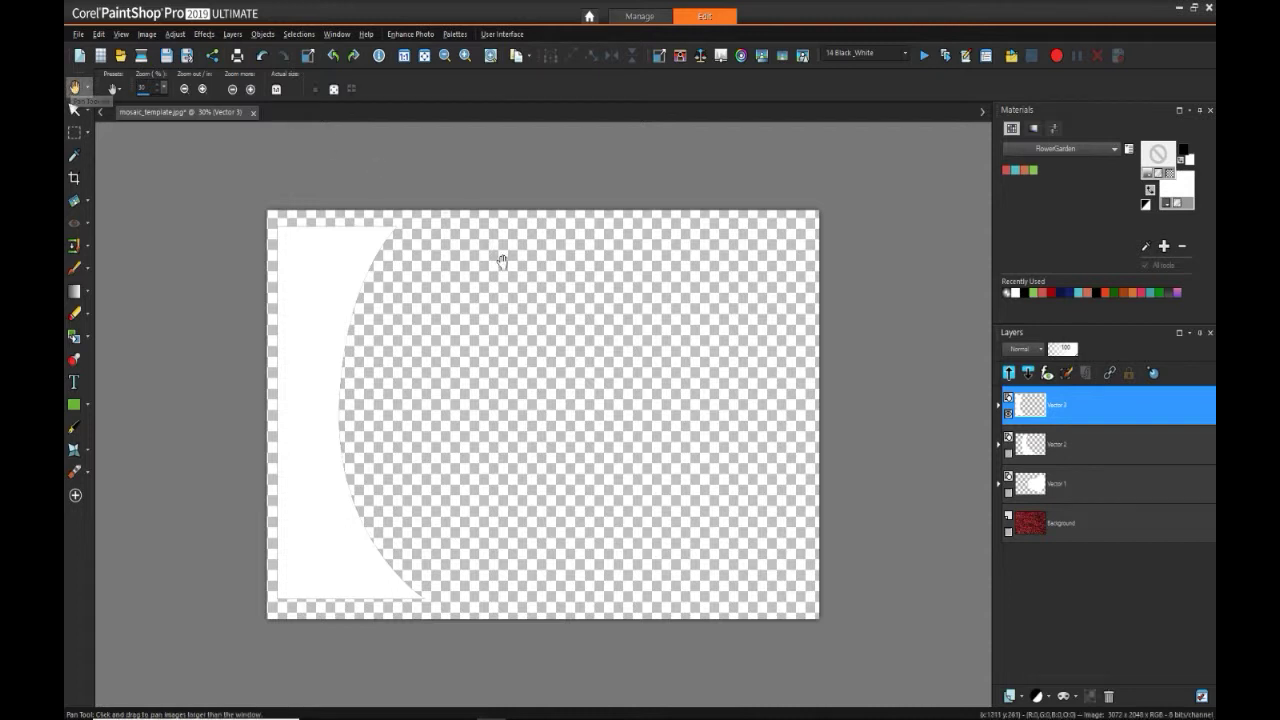
pyautogui.rightClick(504, 314)
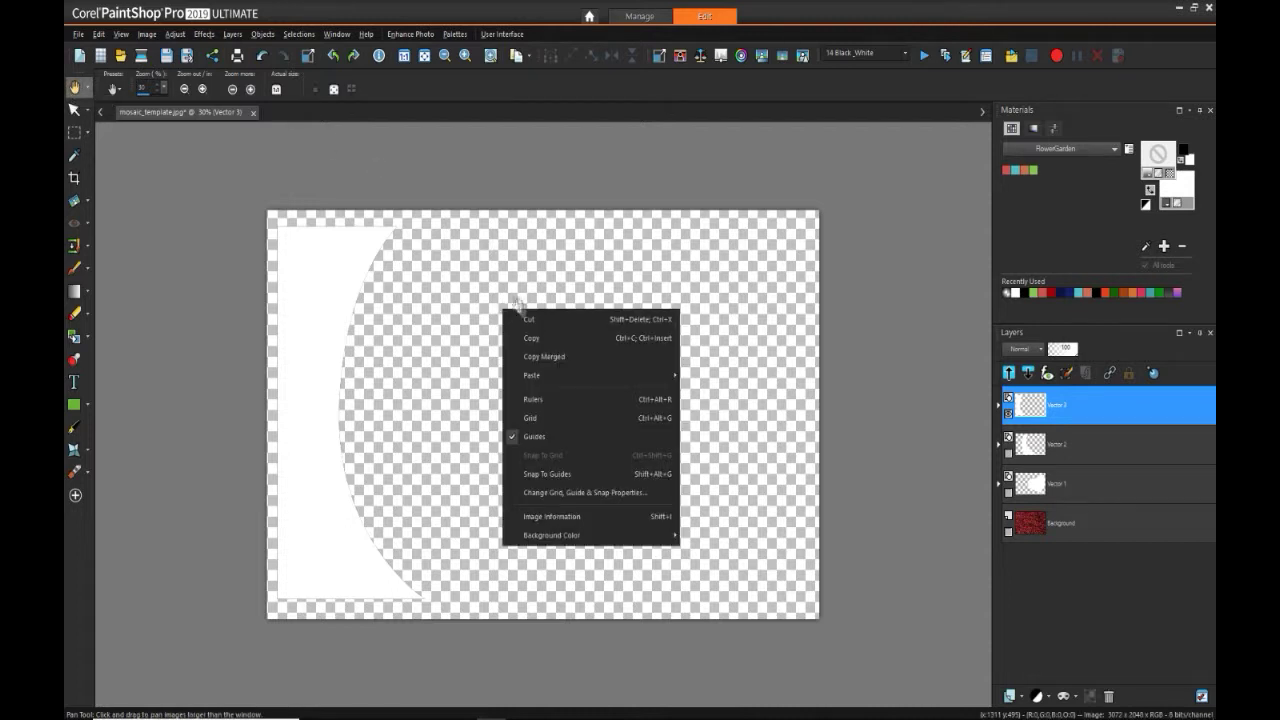
pyautogui.click(548, 357)
pyautogui.rightClick(326, 110)
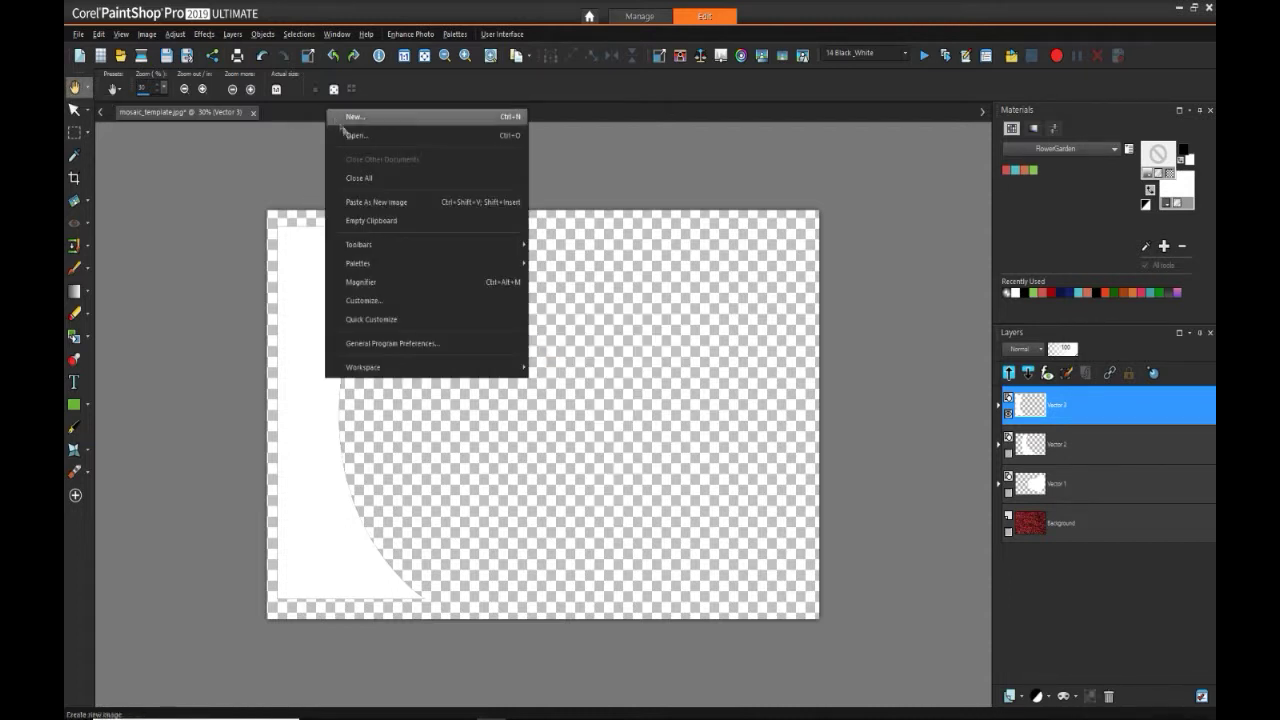
pyautogui.click(440, 203)
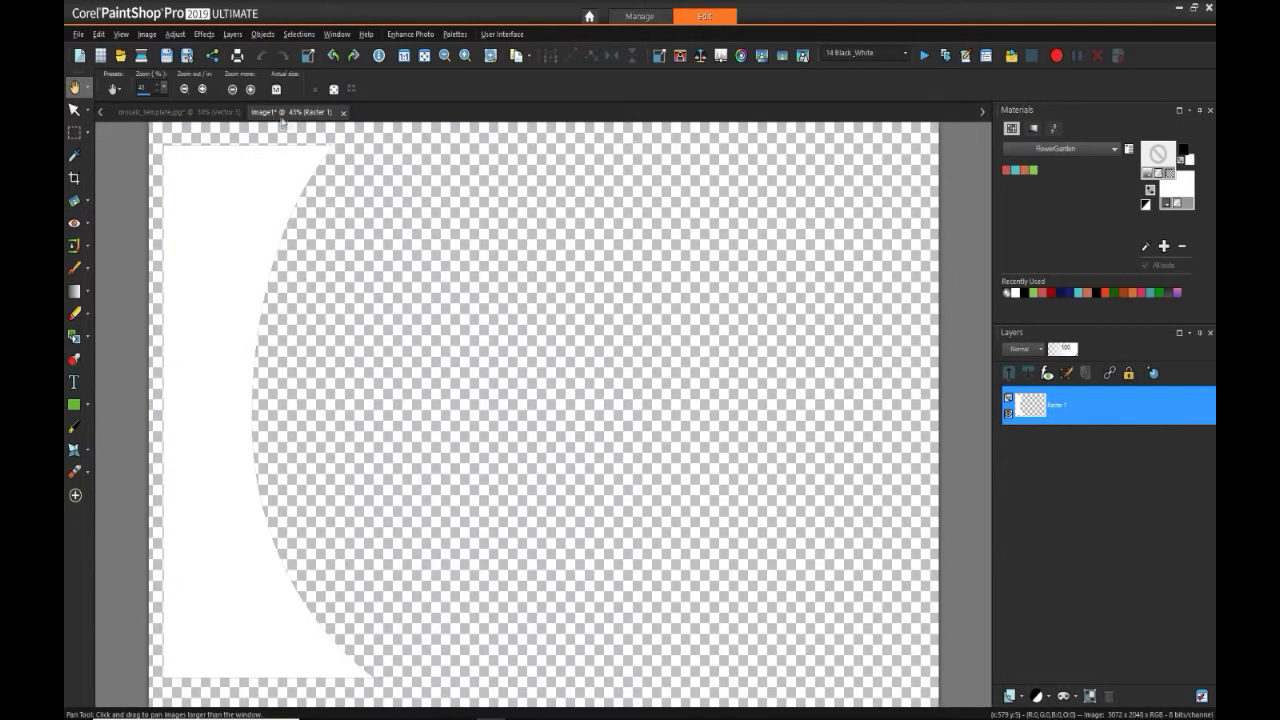
pyautogui.click(174, 113)
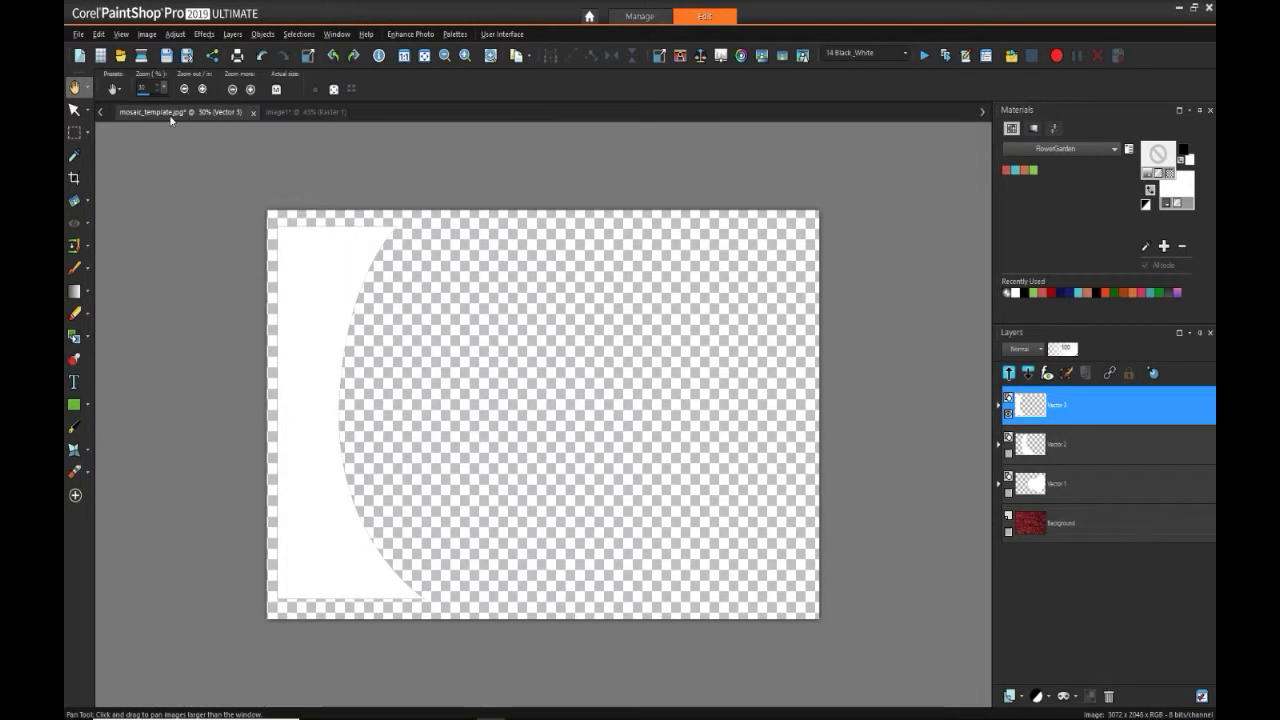
# - Show only the crescent band, copy it merged and paste it as new image Image2
pyautogui.click(1009, 413)
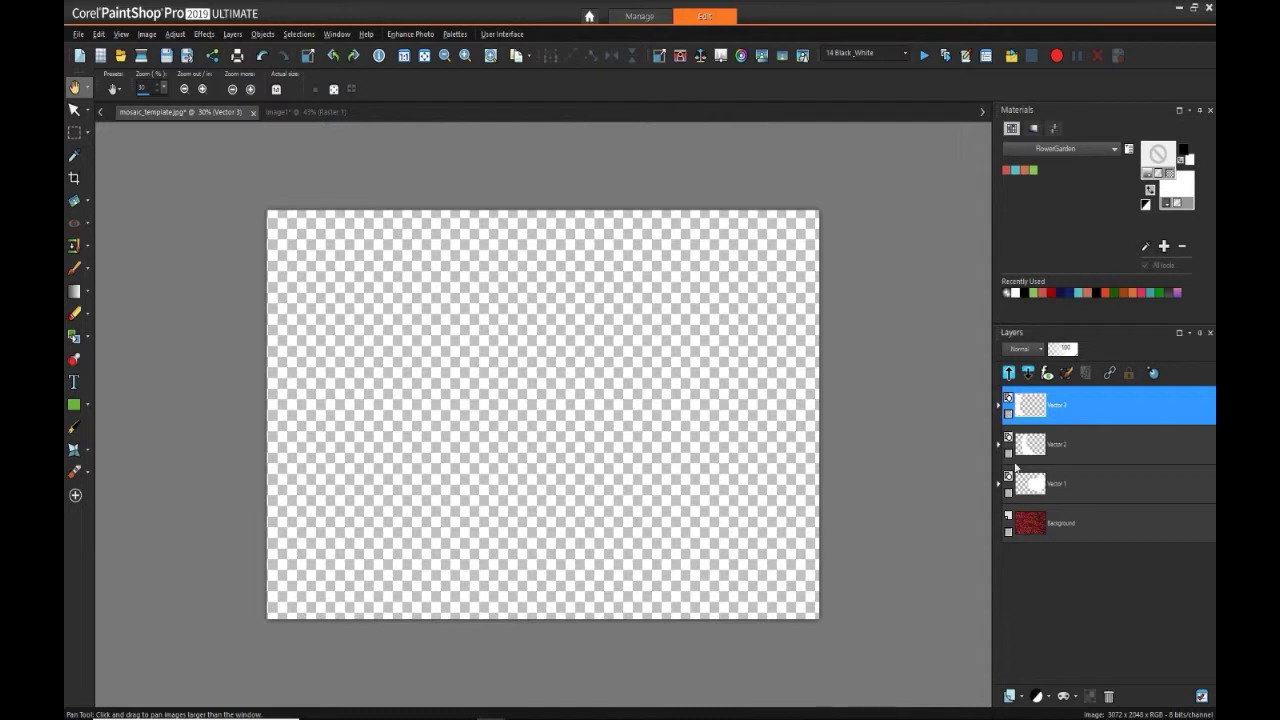
pyautogui.click(1009, 455)
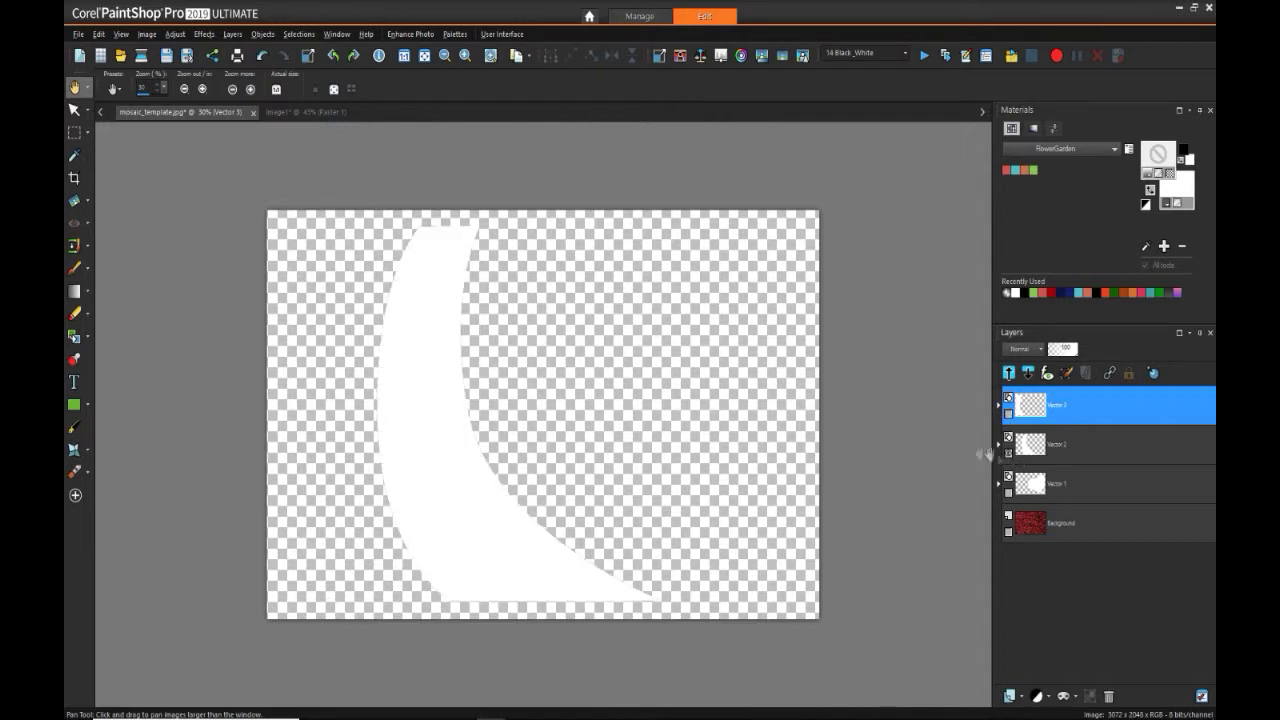
pyautogui.rightClick(515, 287)
pyautogui.click(545, 337)
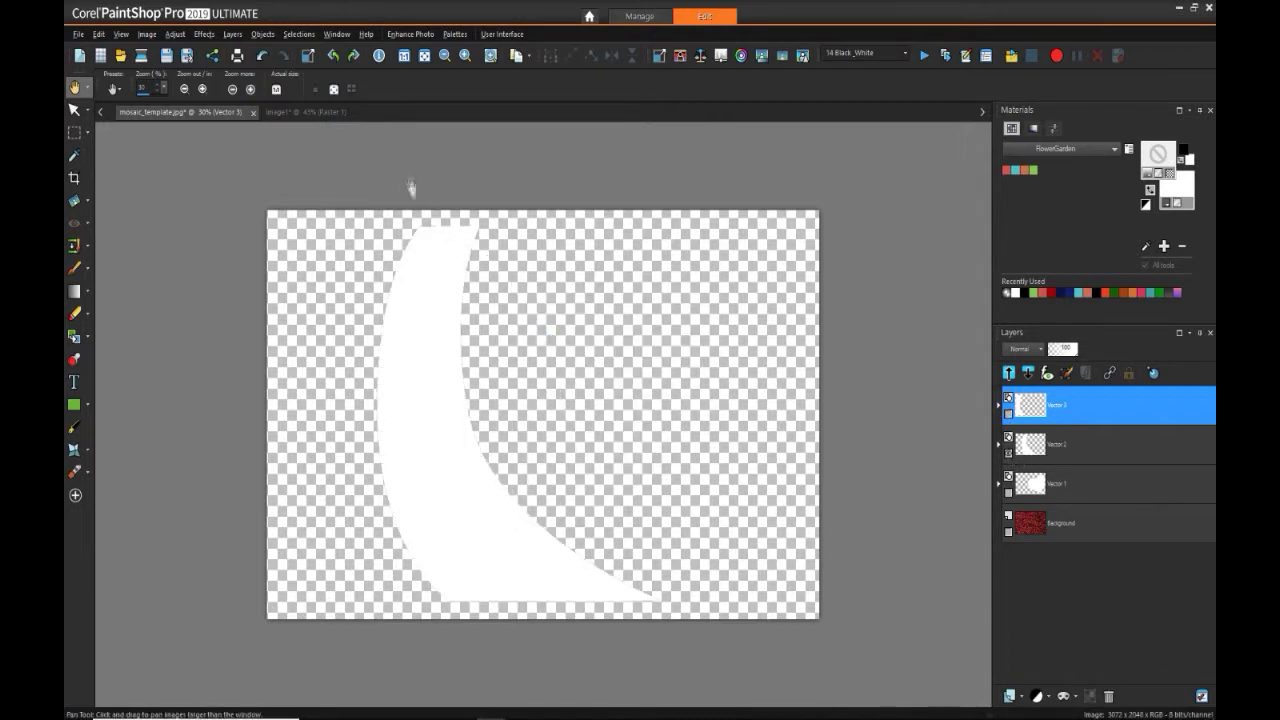
pyautogui.rightClick(386, 117)
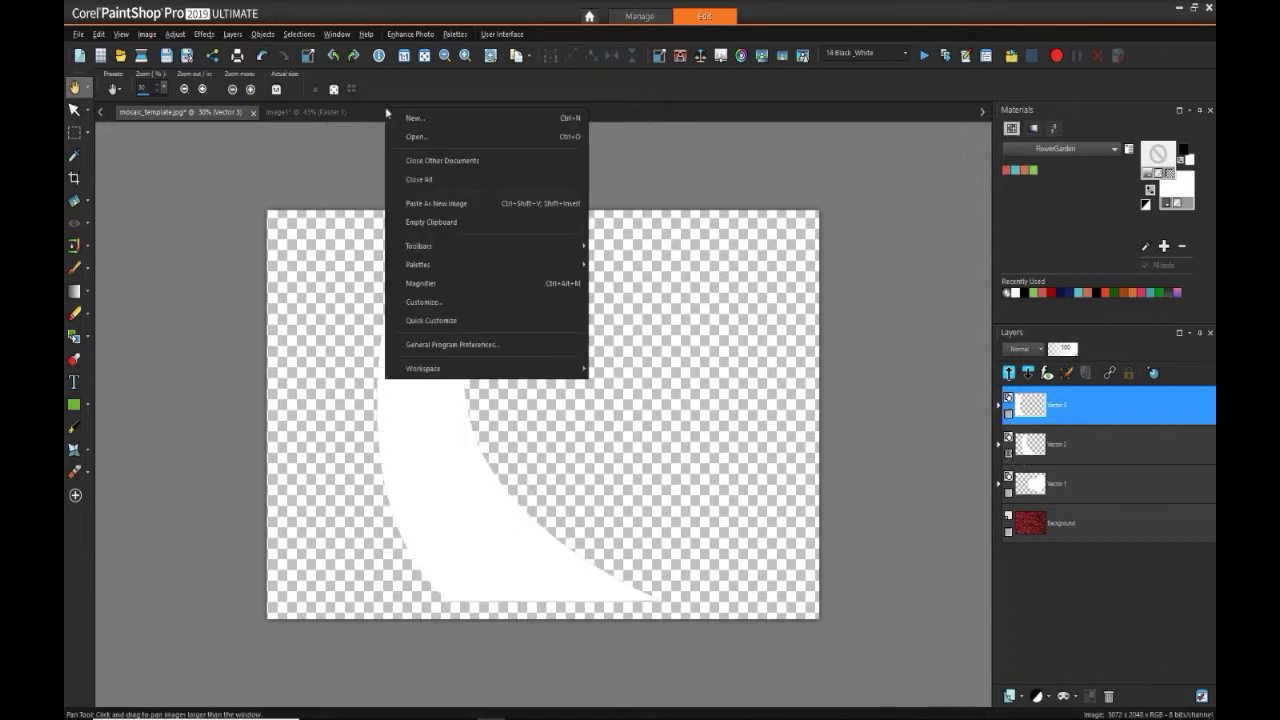
pyautogui.click(437, 204)
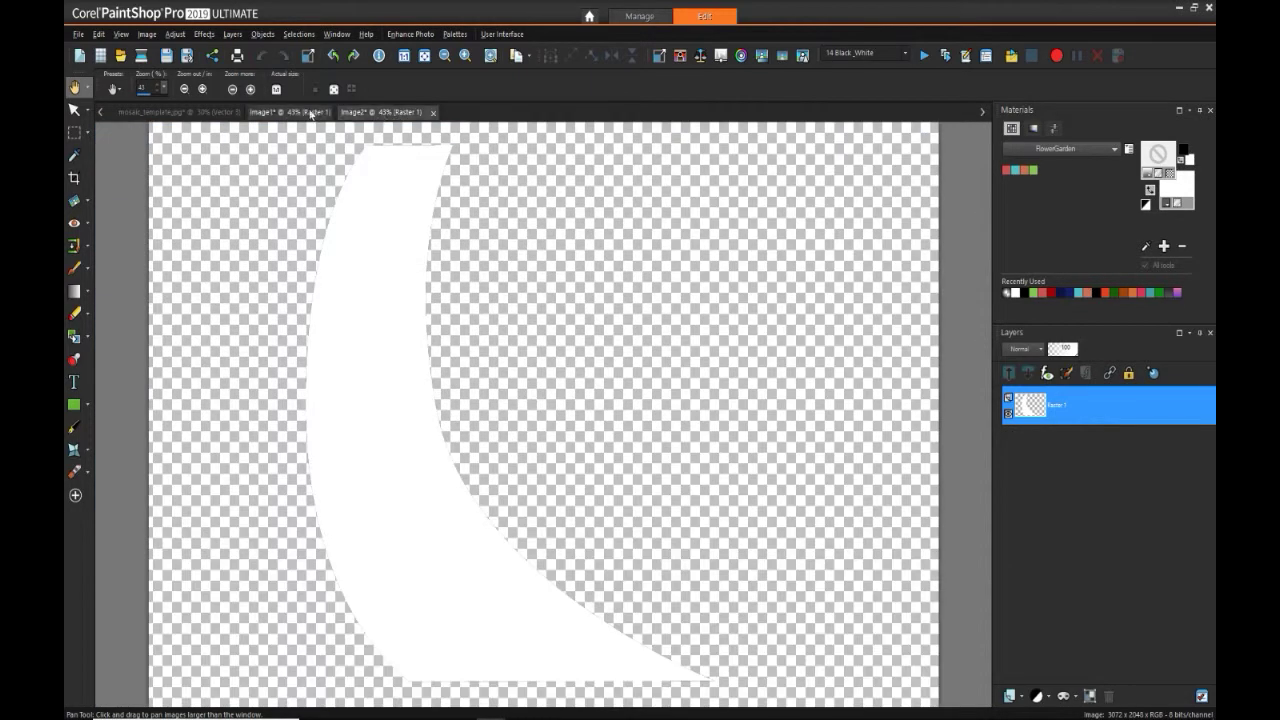
pyautogui.click(180, 112)
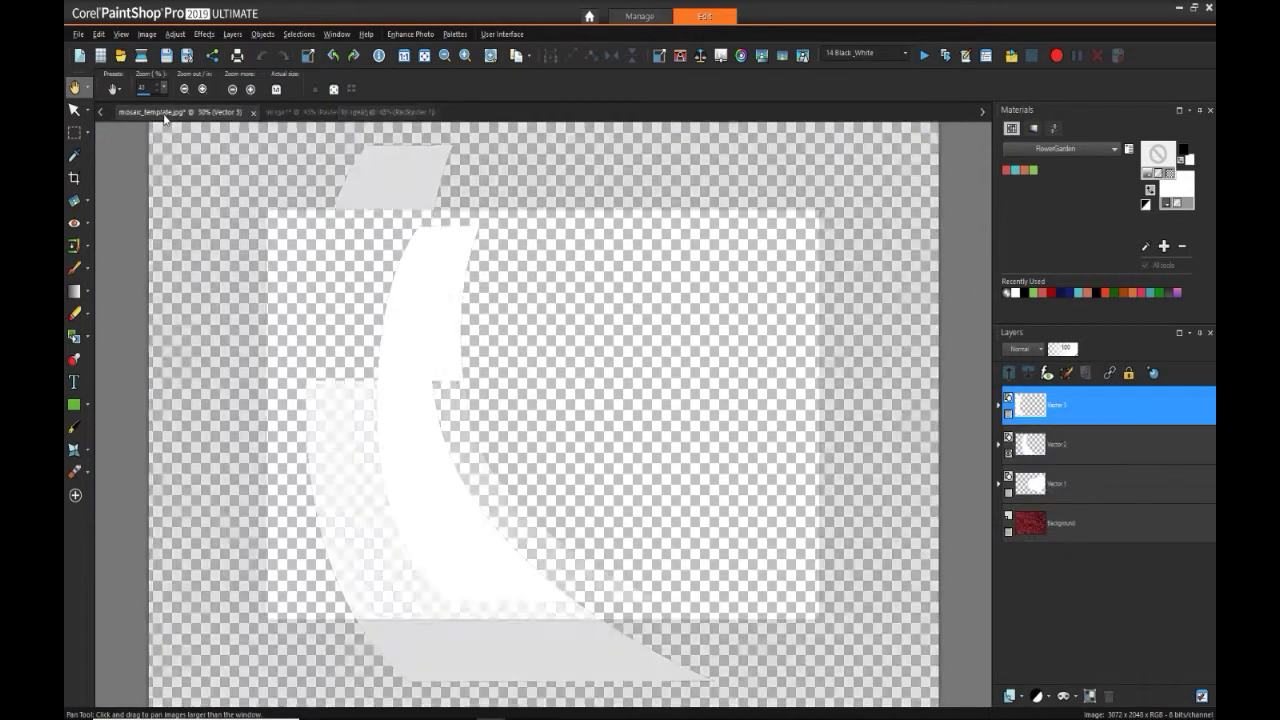
# - Show only the heart, copy it merged and paste it as new image Image3
pyautogui.click(1009, 453)
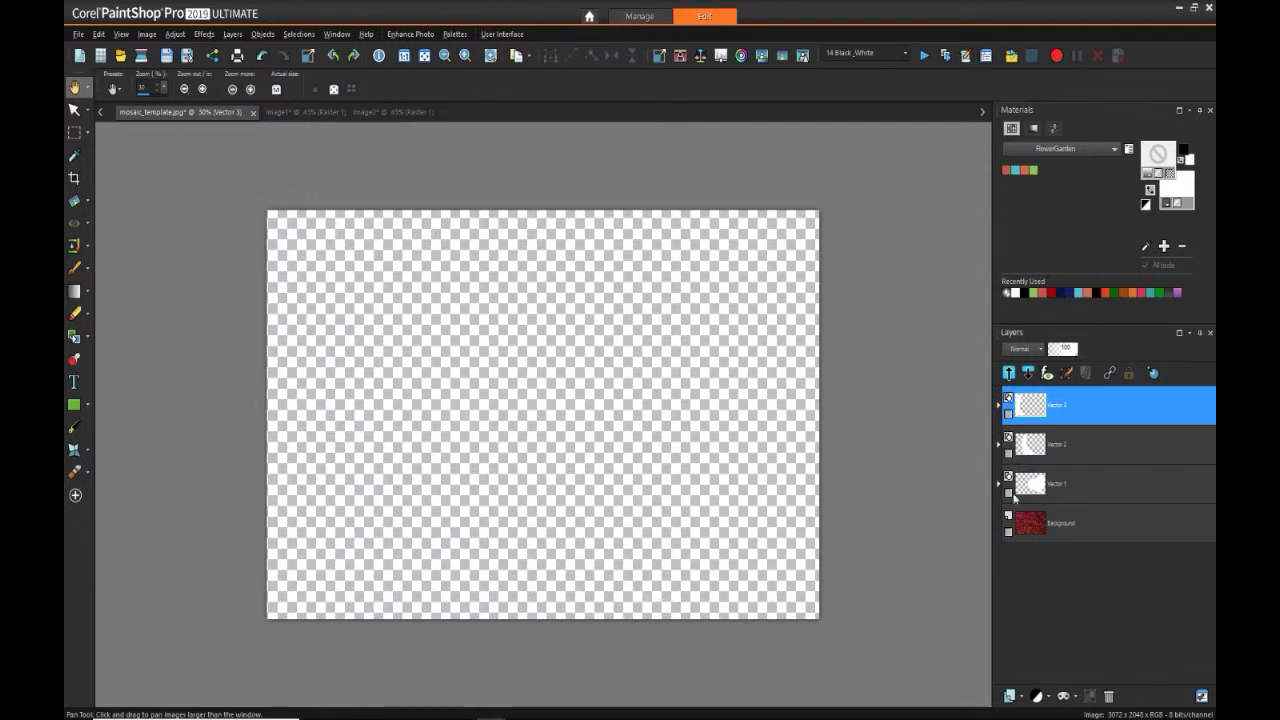
pyautogui.click(1010, 494)
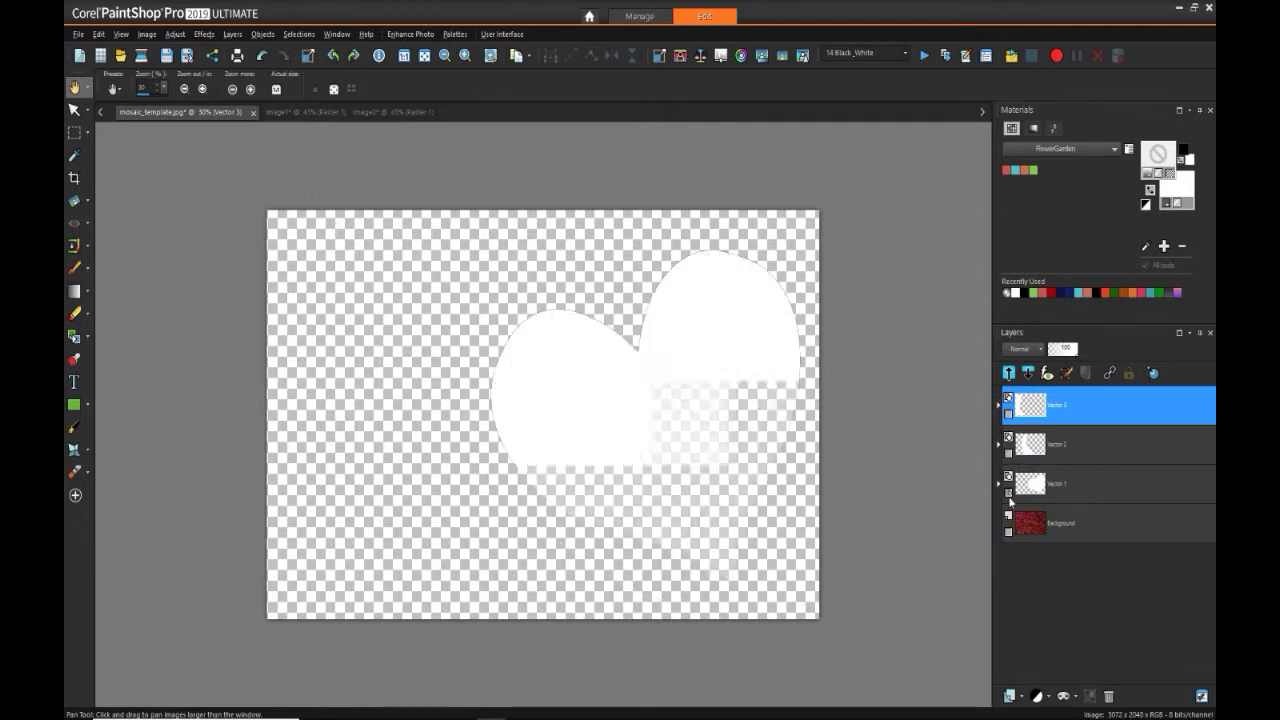
pyautogui.rightClick(462, 338)
pyautogui.moveTo(510, 402)
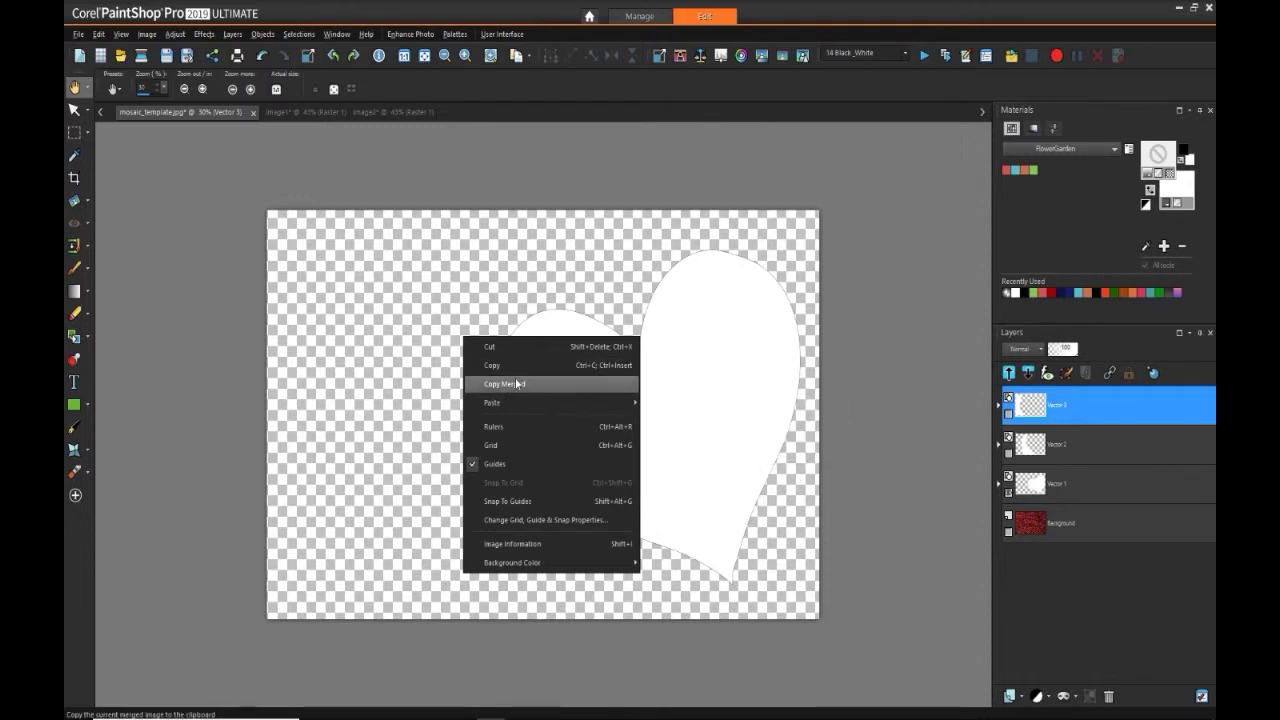
pyautogui.click(505, 384)
pyautogui.rightClick(478, 119)
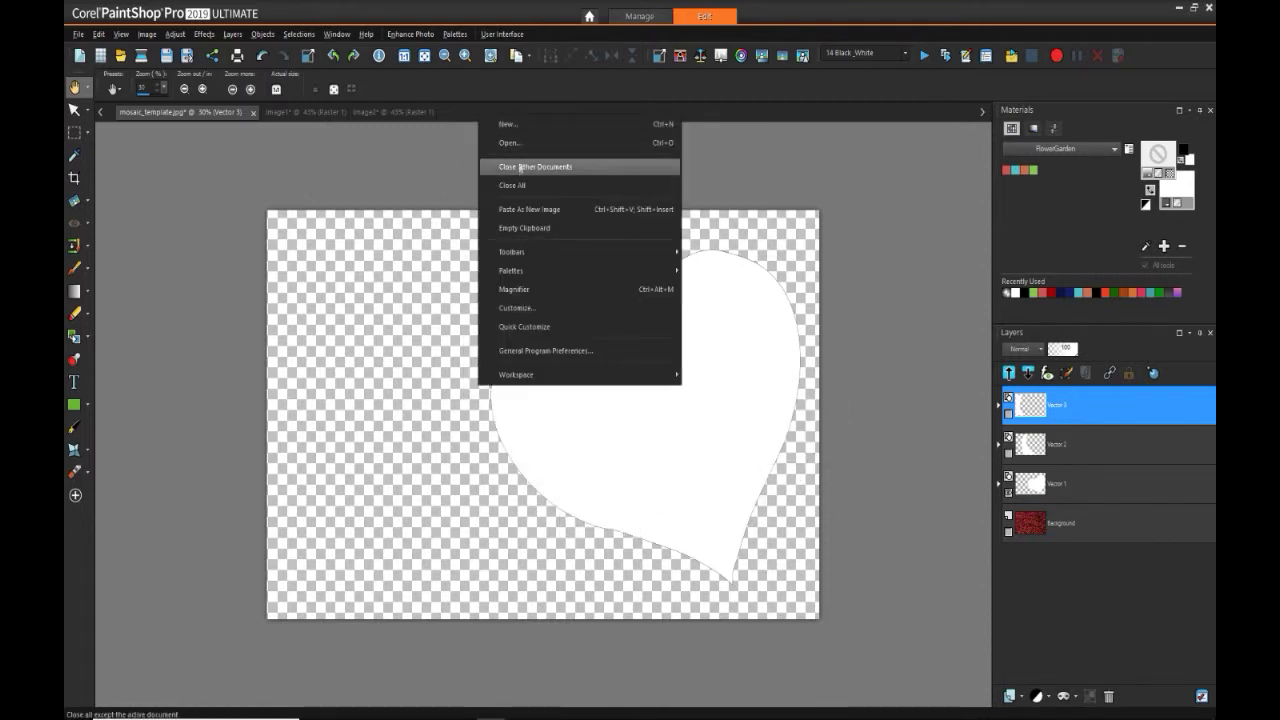
pyautogui.click(511, 204)
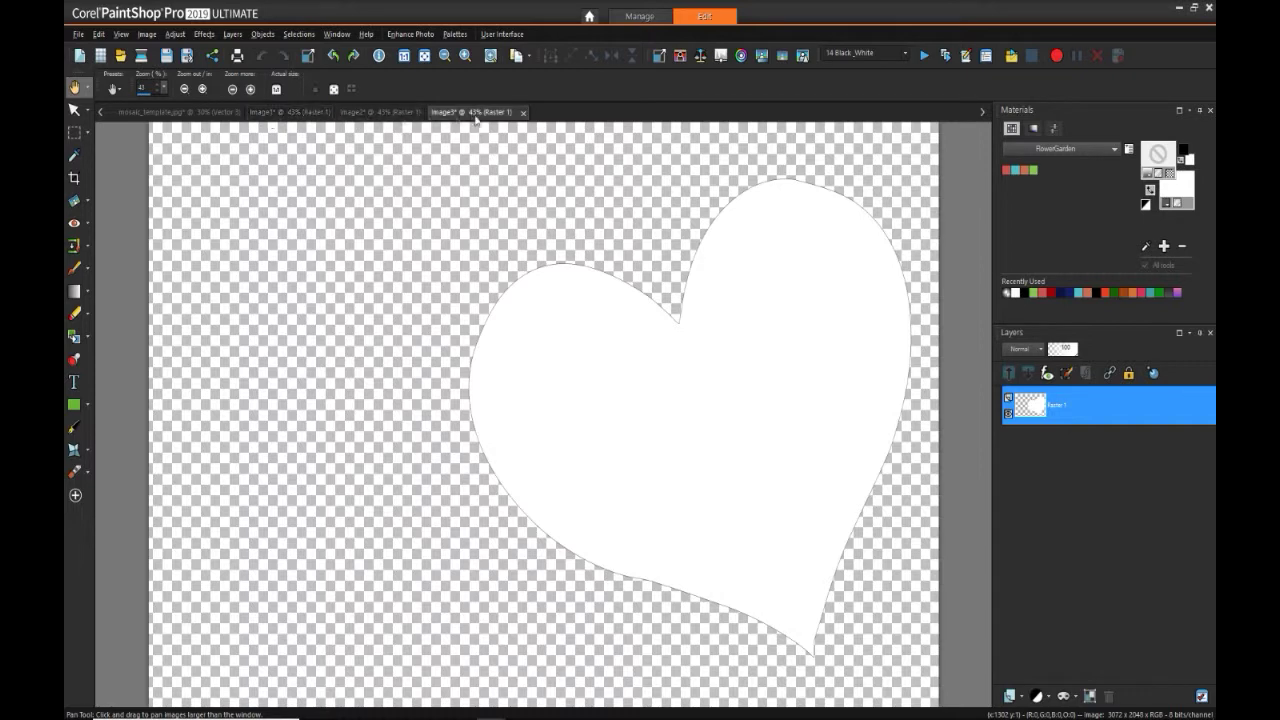
pyautogui.click(183, 114)
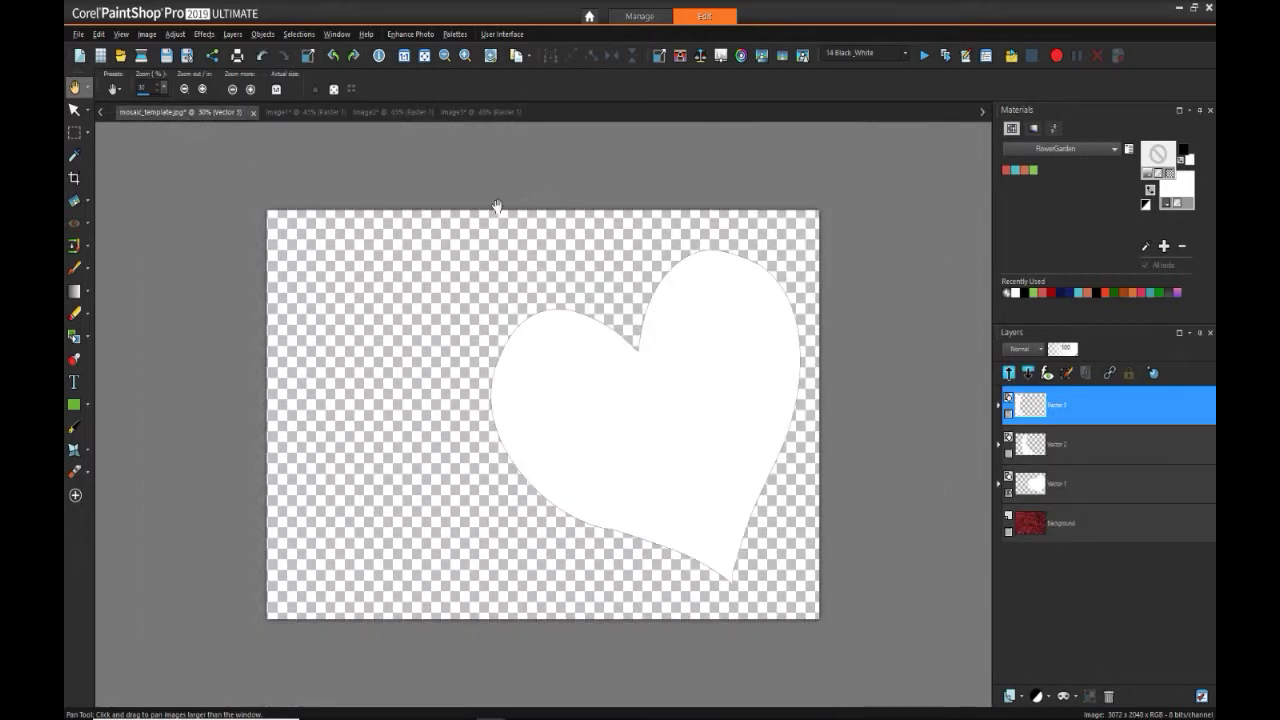
# - Convert the Vector 3, Vector 2 and Vector 1 layers into raster layers
pyautogui.moveTo(1018, 410)
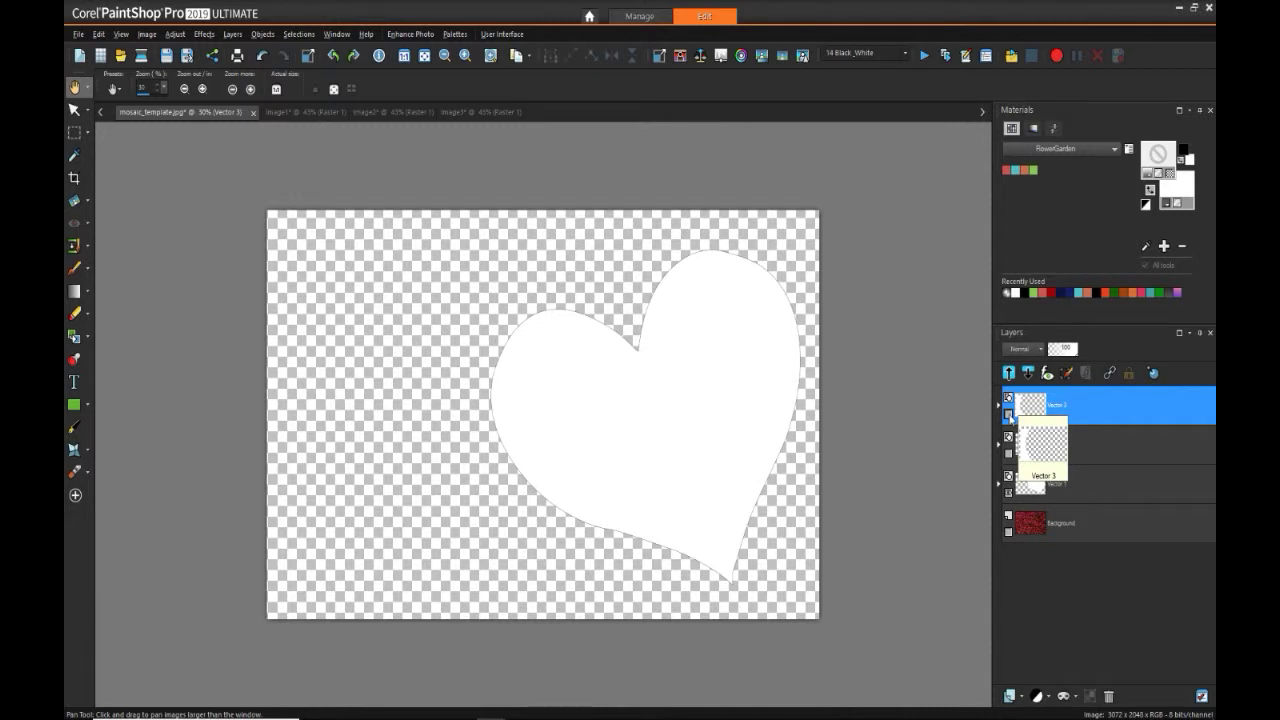
pyautogui.rightClick(1055, 408)
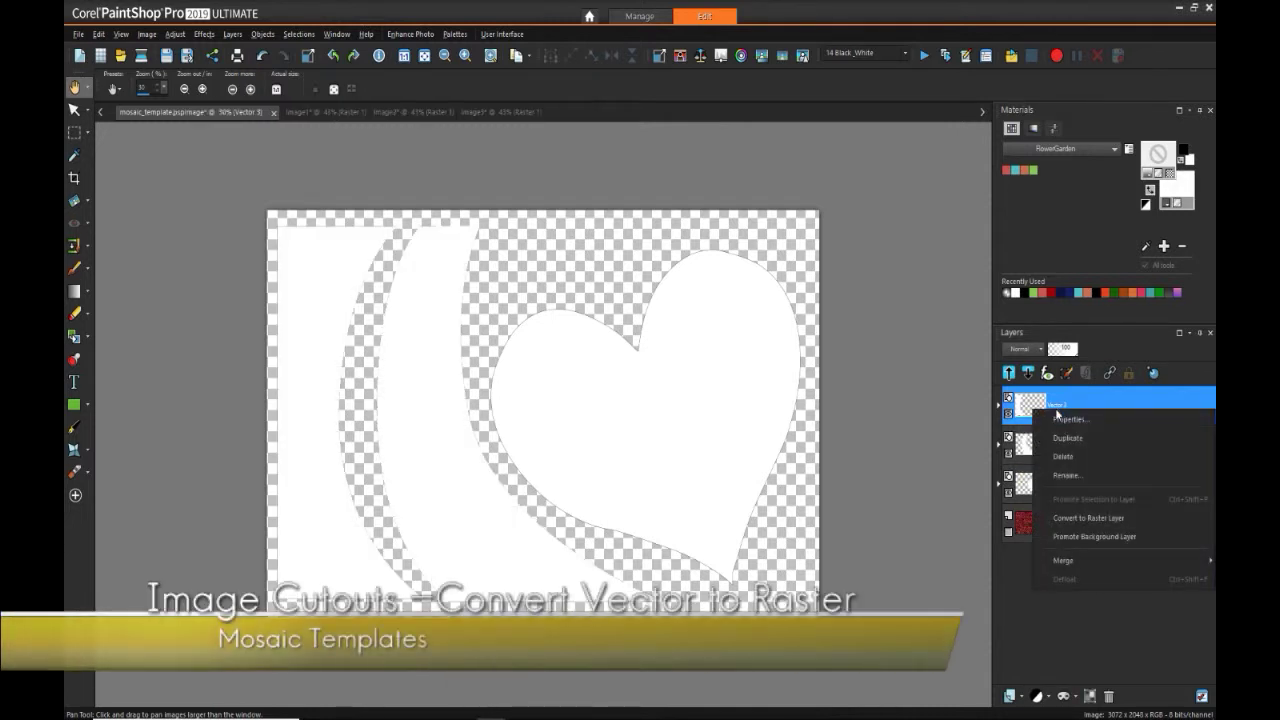
pyautogui.click(1031, 602)
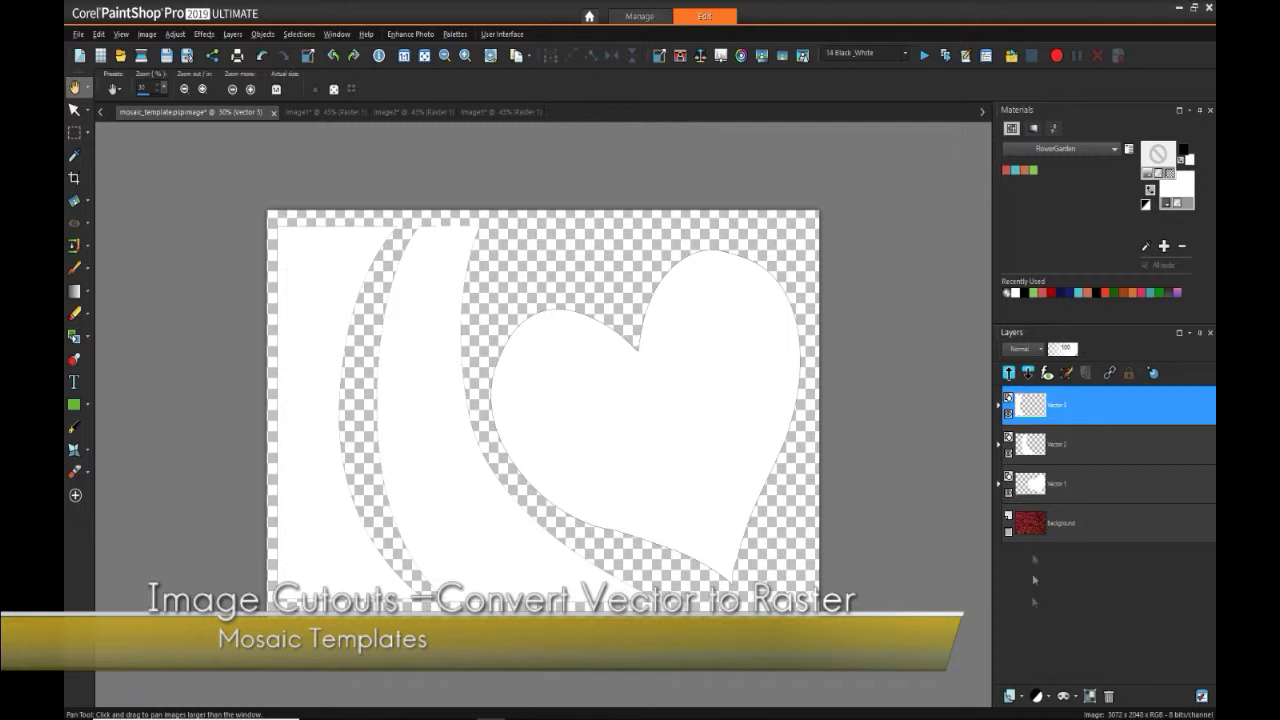
pyautogui.moveTo(1044, 412)
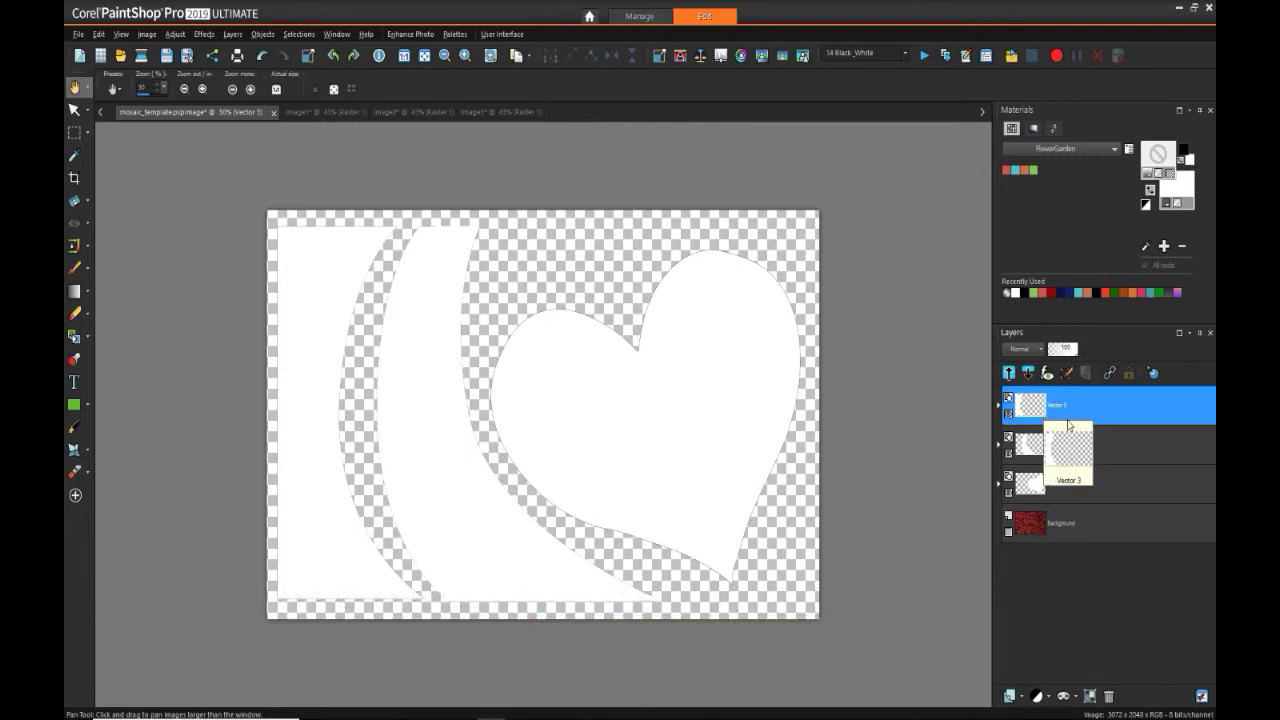
pyautogui.rightClick(1066, 412)
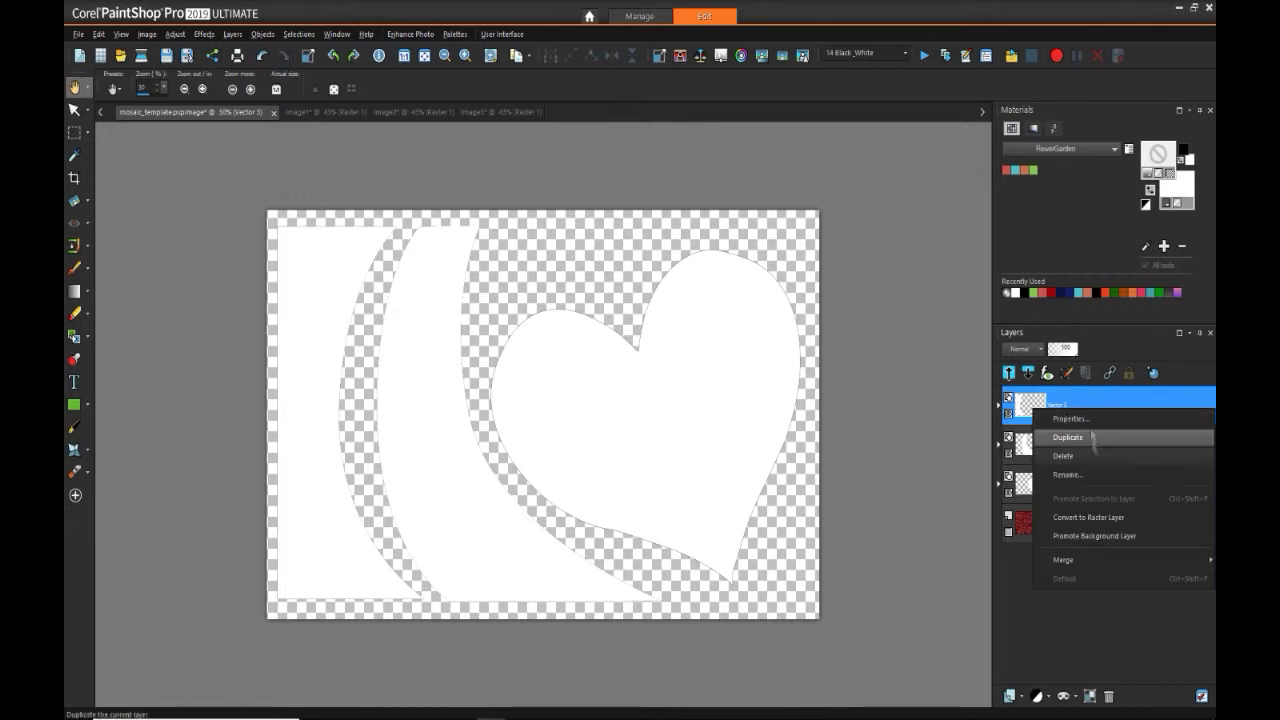
pyautogui.click(1080, 442)
pyautogui.rightClick(1066, 443)
pyautogui.click(1080, 473)
pyautogui.rightClick(1066, 483)
pyautogui.click(1080, 513)
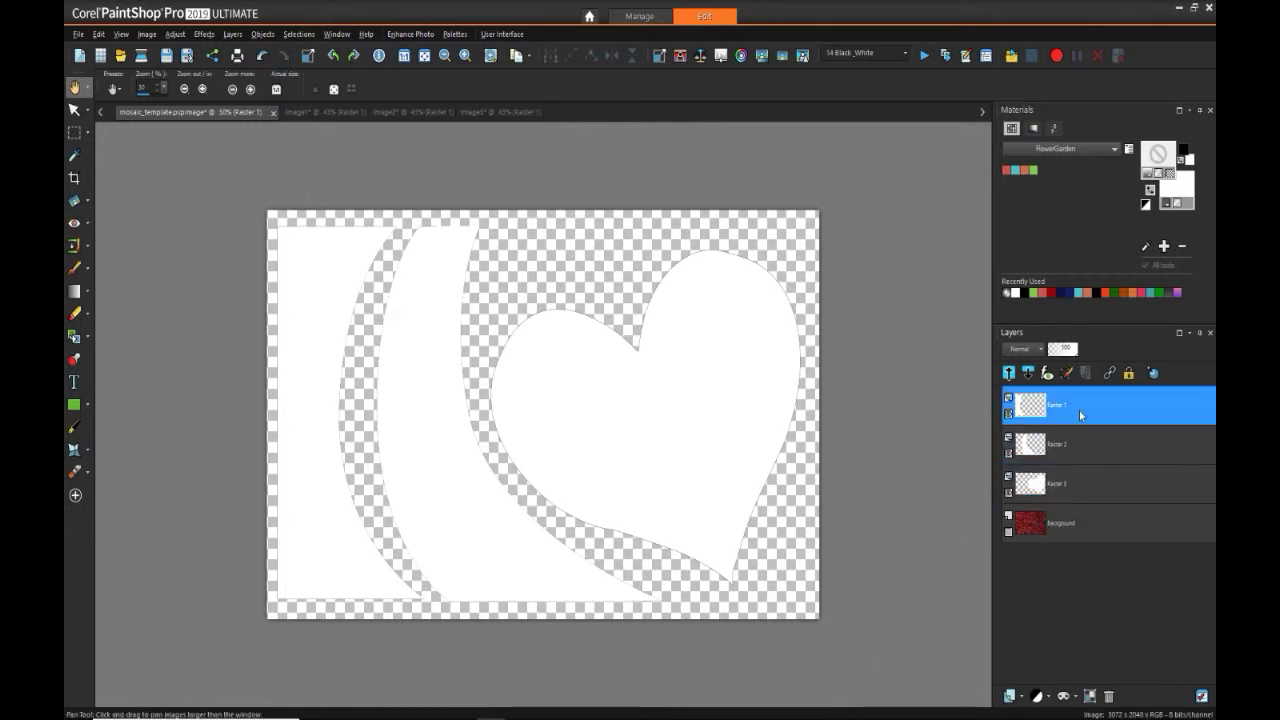
pyautogui.moveTo(1096, 453)
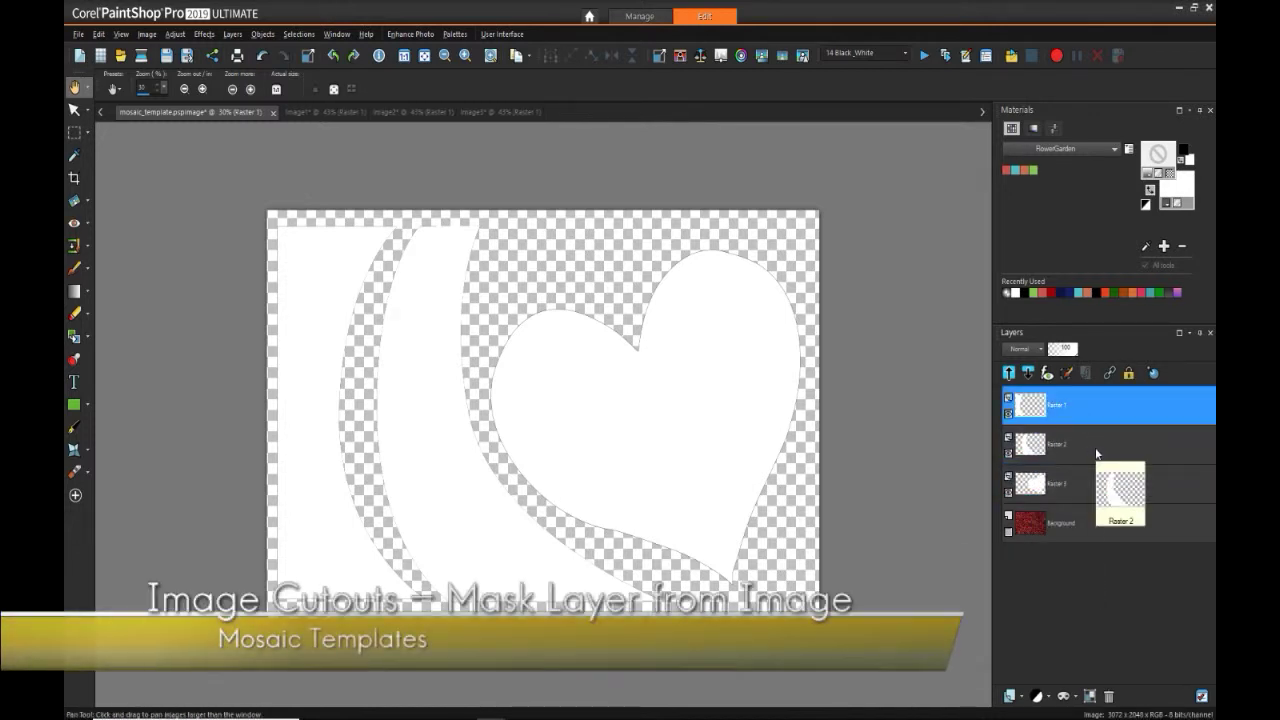
pyautogui.moveTo(1078, 414)
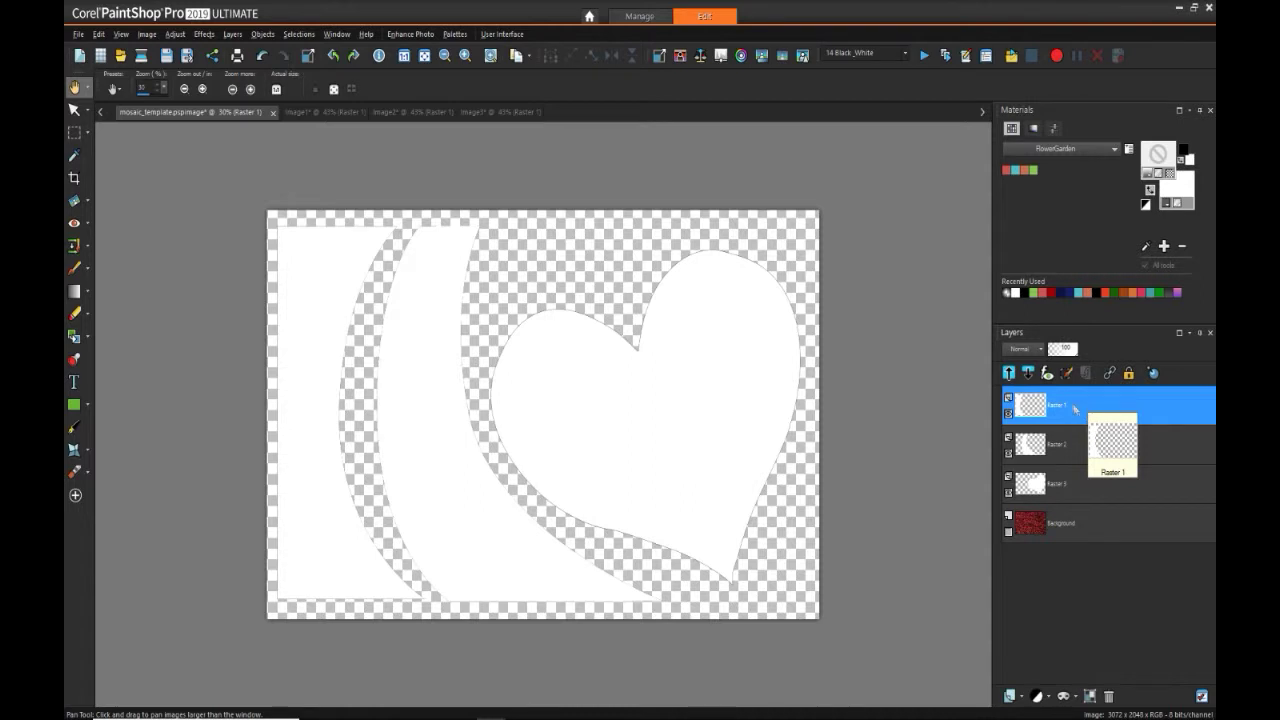
# - Create a mask from image for Raster 1 using Image1 as the source window
pyautogui.click(1075, 697)
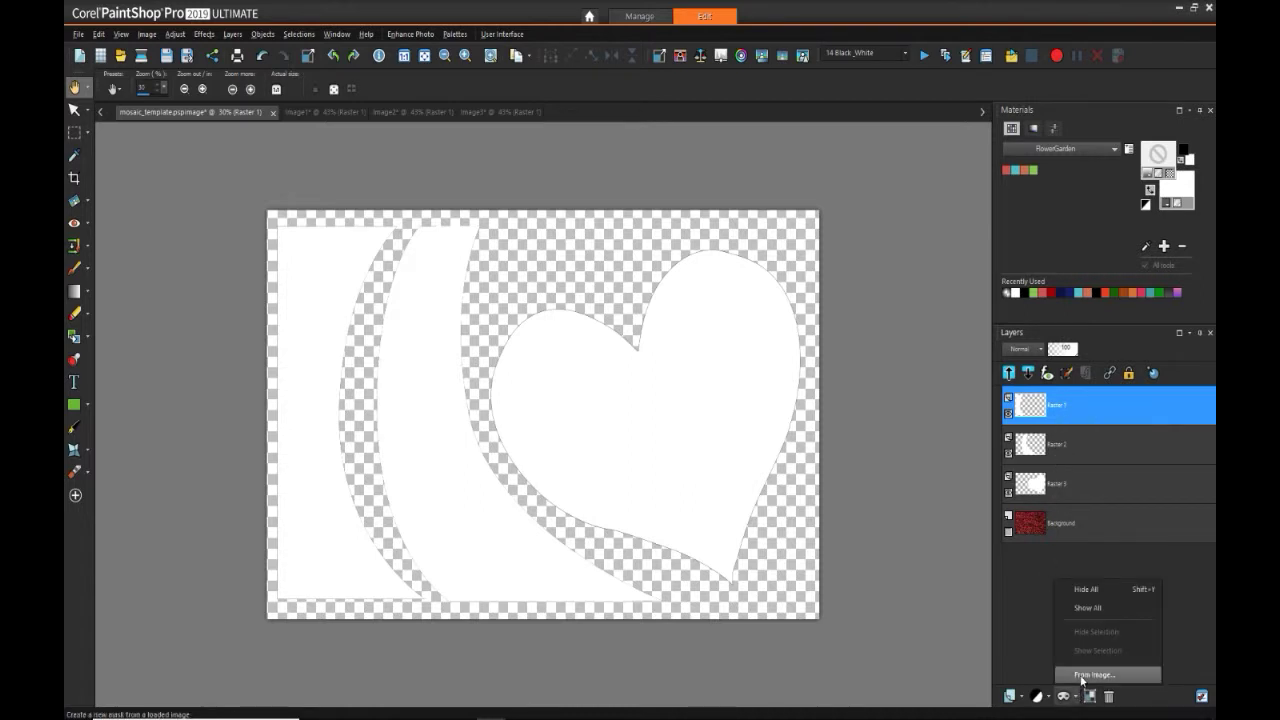
pyautogui.click(1080, 676)
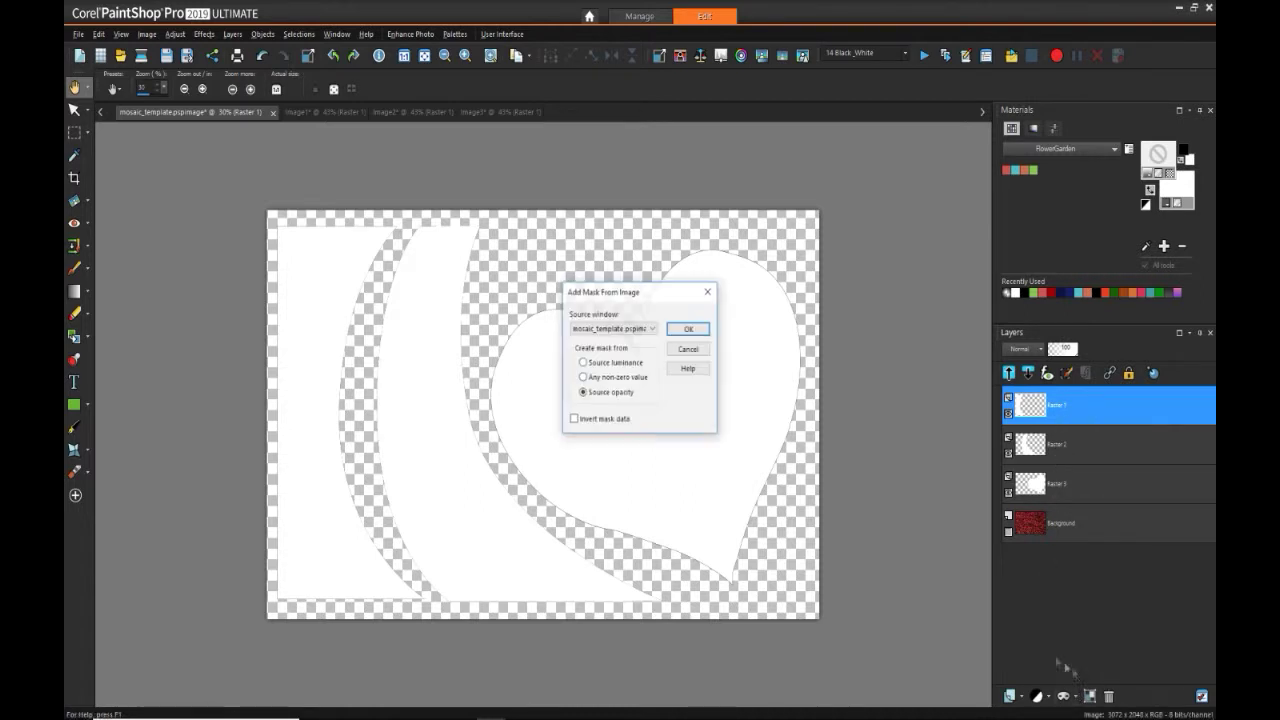
pyautogui.click(637, 330)
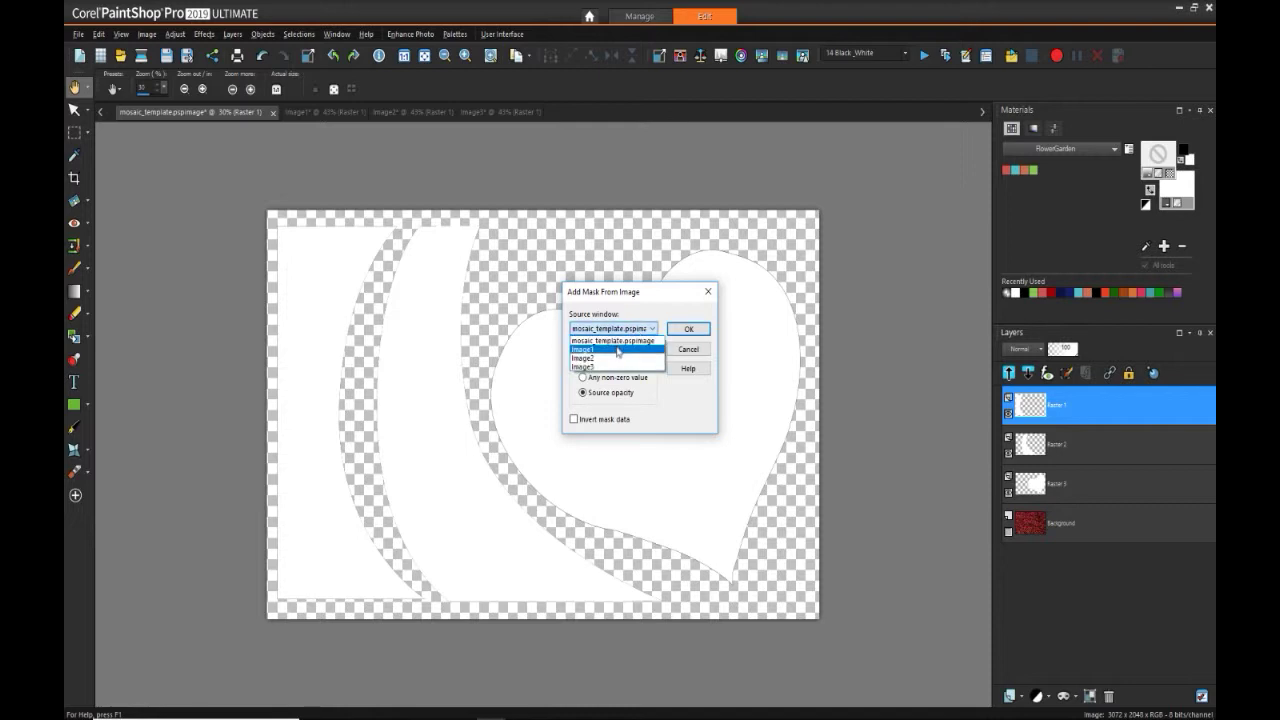
pyautogui.click(616, 350)
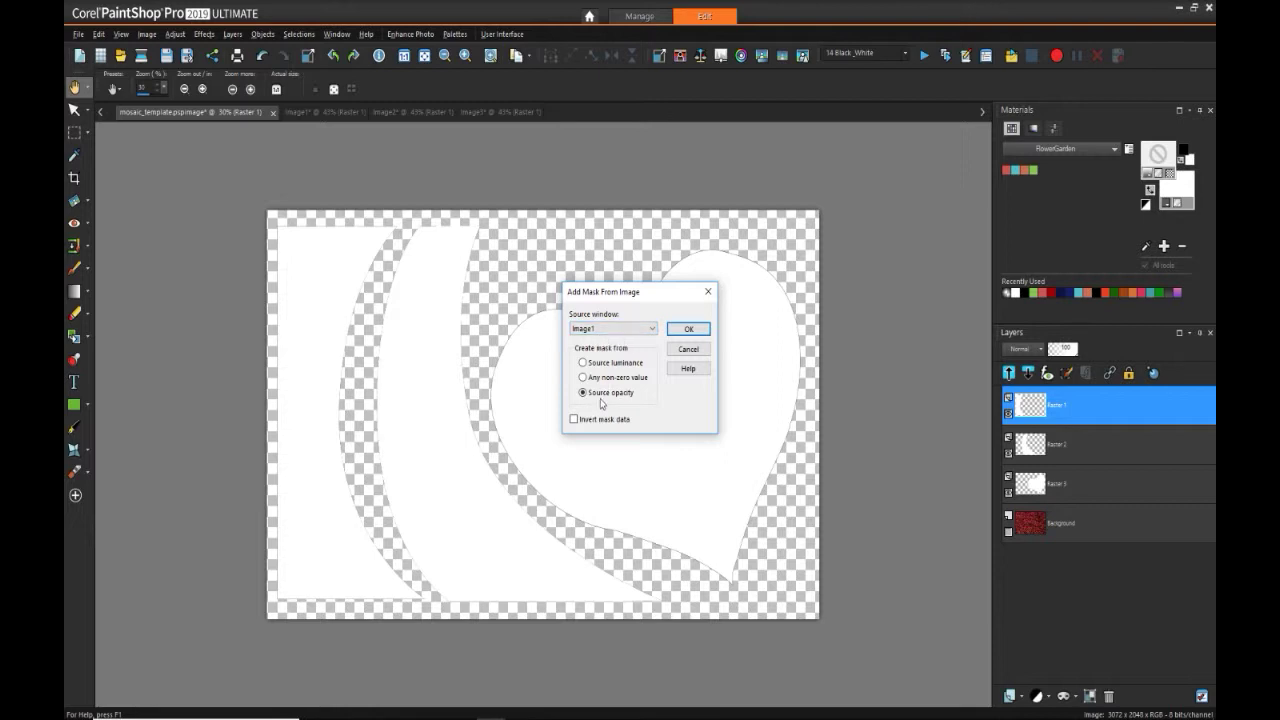
pyautogui.click(689, 330)
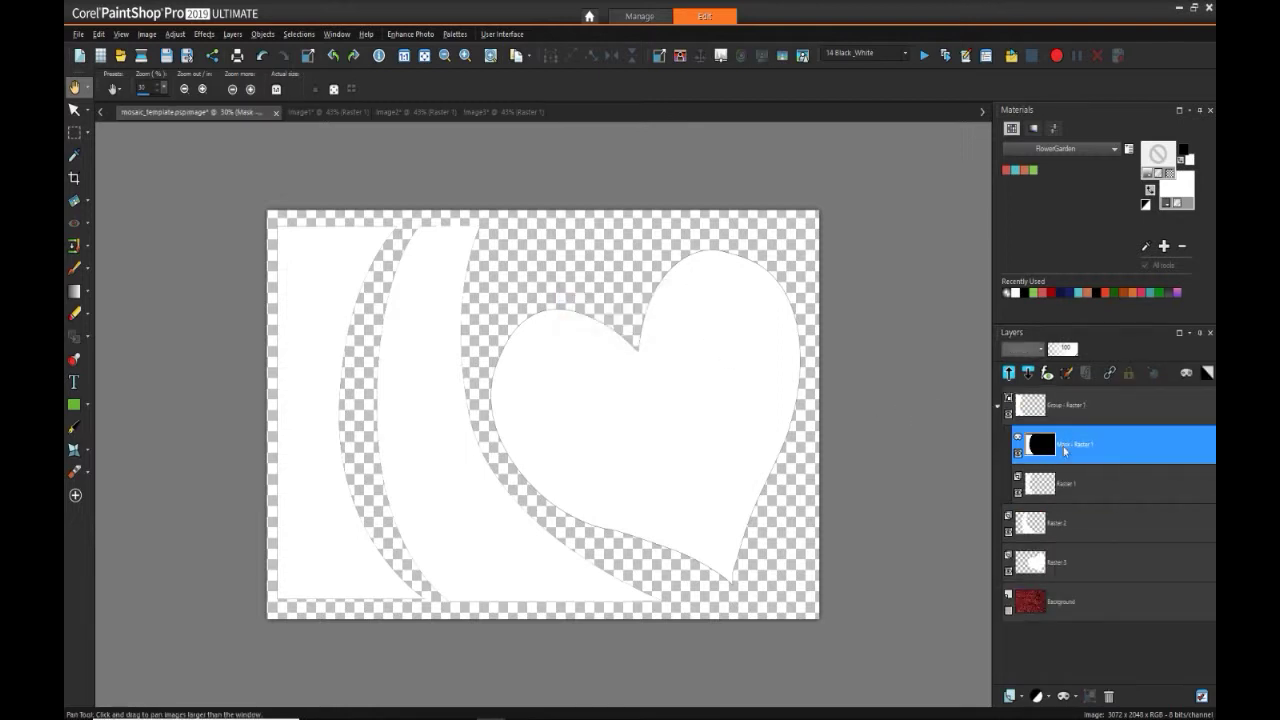
pyautogui.moveTo(1056, 450)
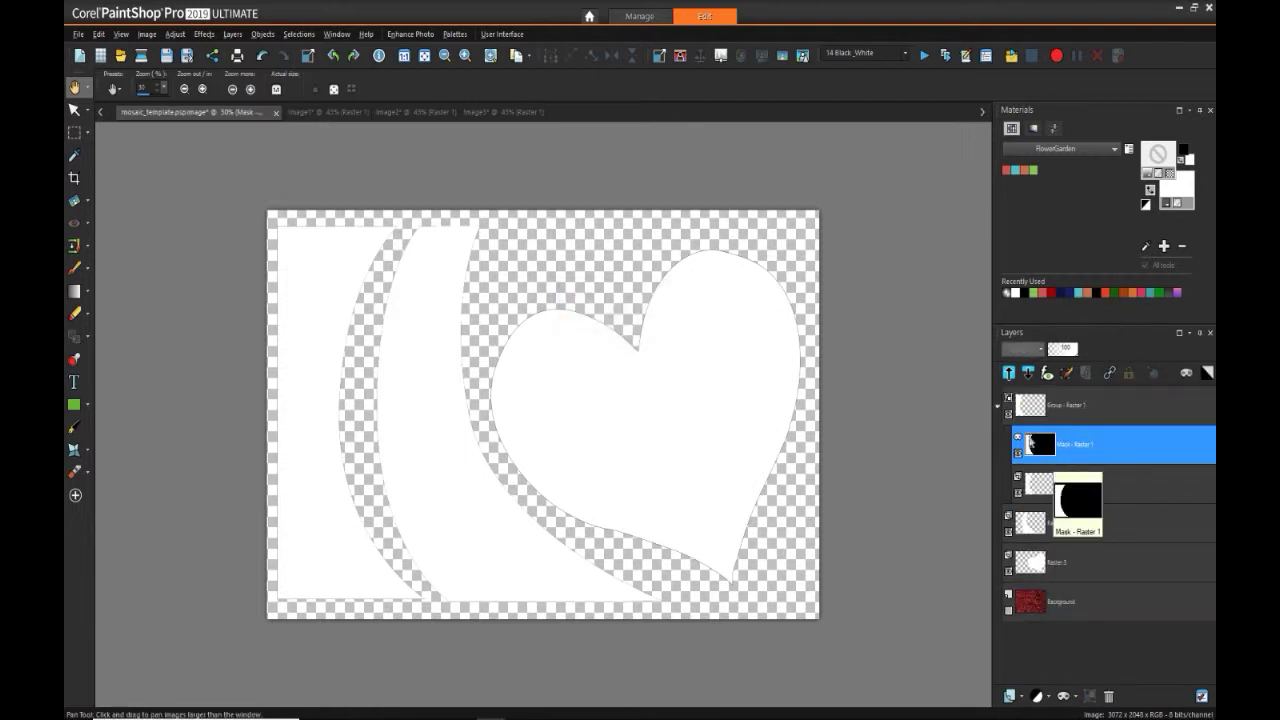
pyautogui.moveTo(1031, 485)
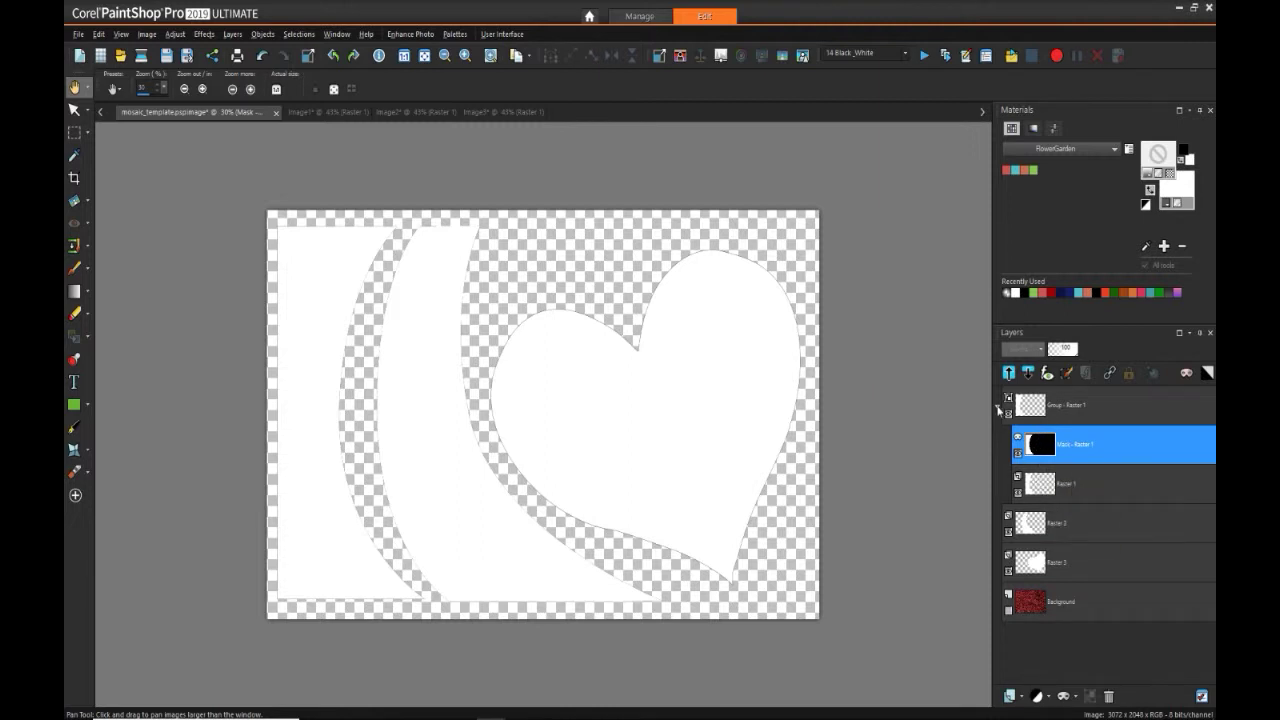
pyautogui.click(998, 407)
# - Mask Raster 2 from Image2 and Raster 3 from Image3 using mask from image
pyautogui.click(1055, 444)
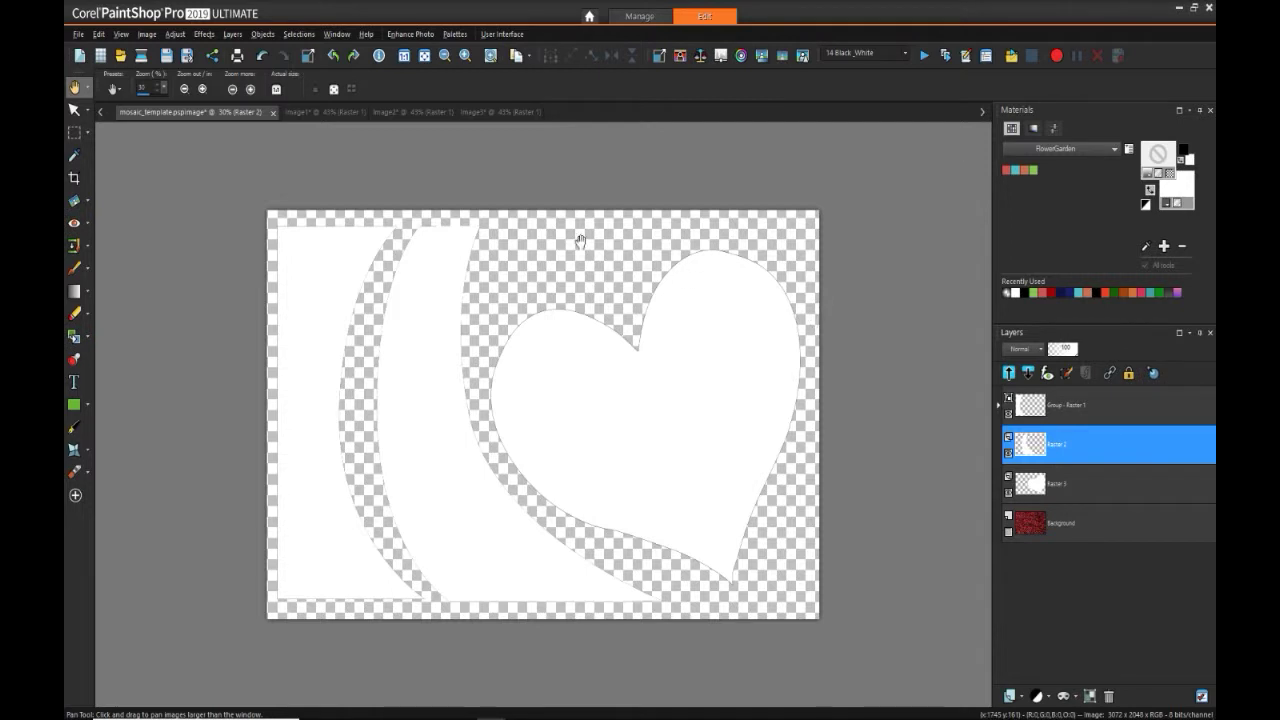
pyautogui.click(400, 112)
pyautogui.click(190, 112)
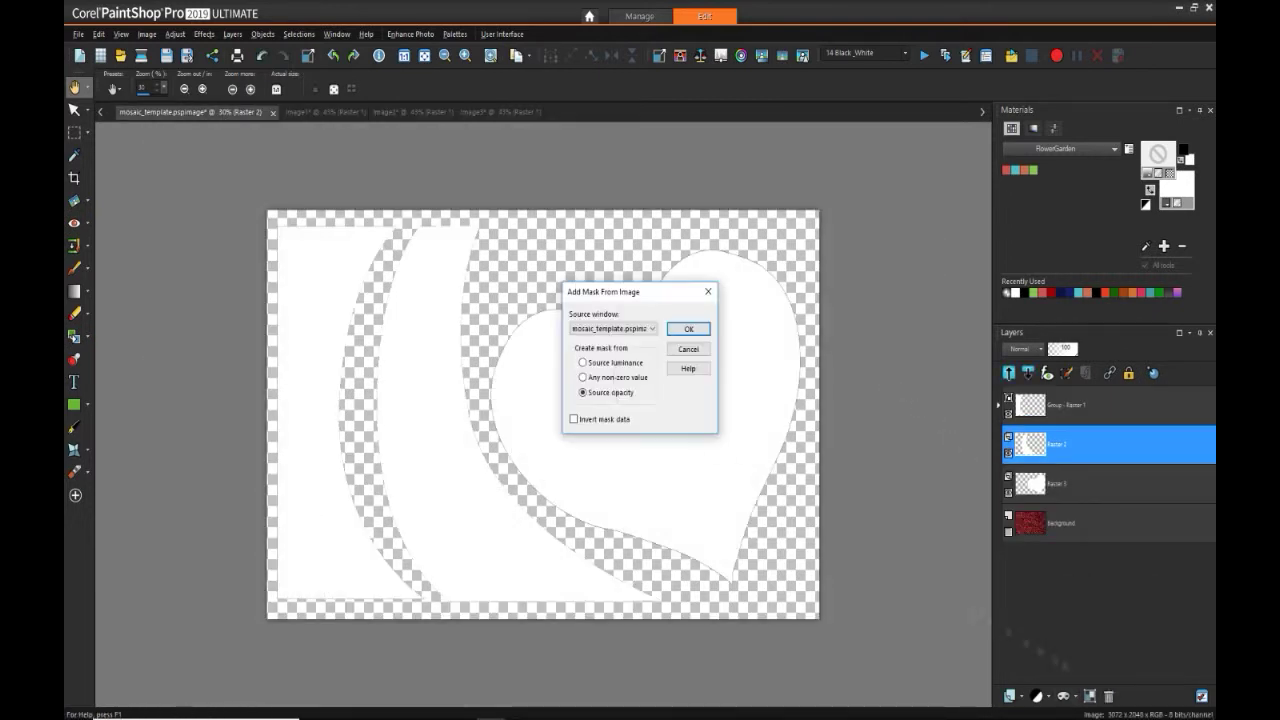
pyautogui.click(612, 328)
pyautogui.click(610, 345)
pyautogui.click(688, 328)
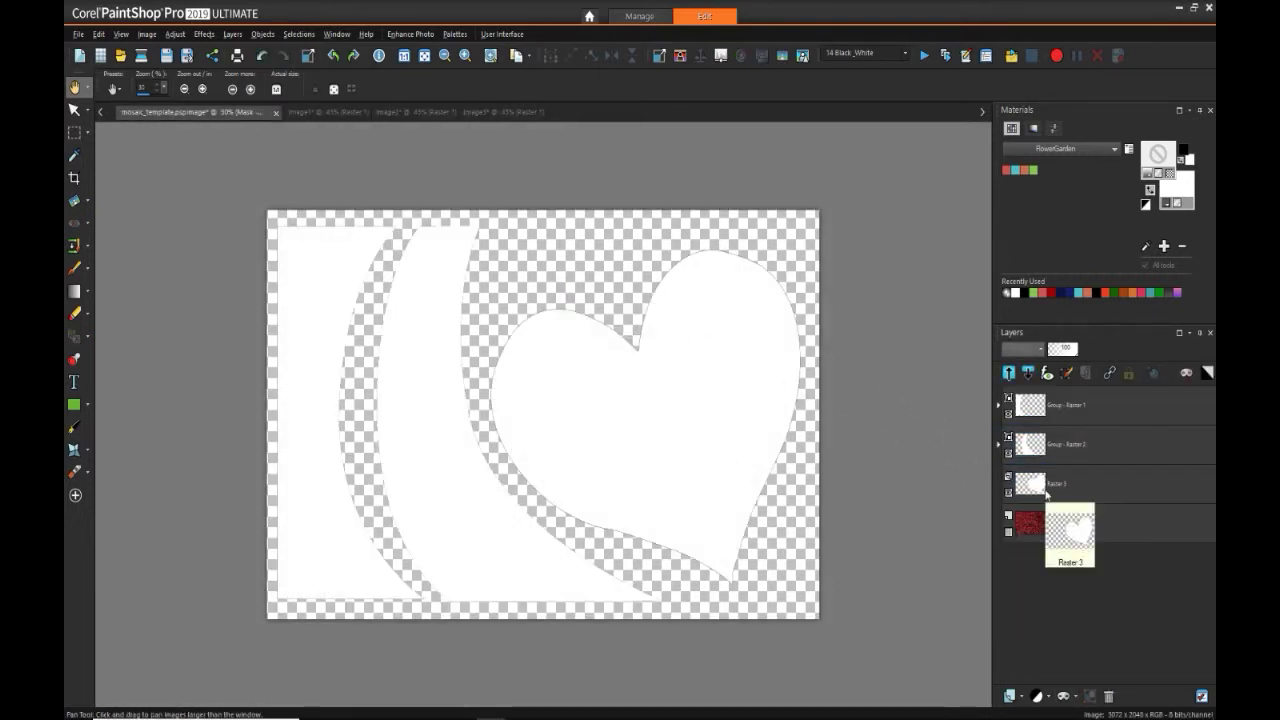
pyautogui.click(1047, 492)
pyautogui.click(1064, 696)
pyautogui.click(1100, 684)
pyautogui.click(612, 328)
pyautogui.click(612, 360)
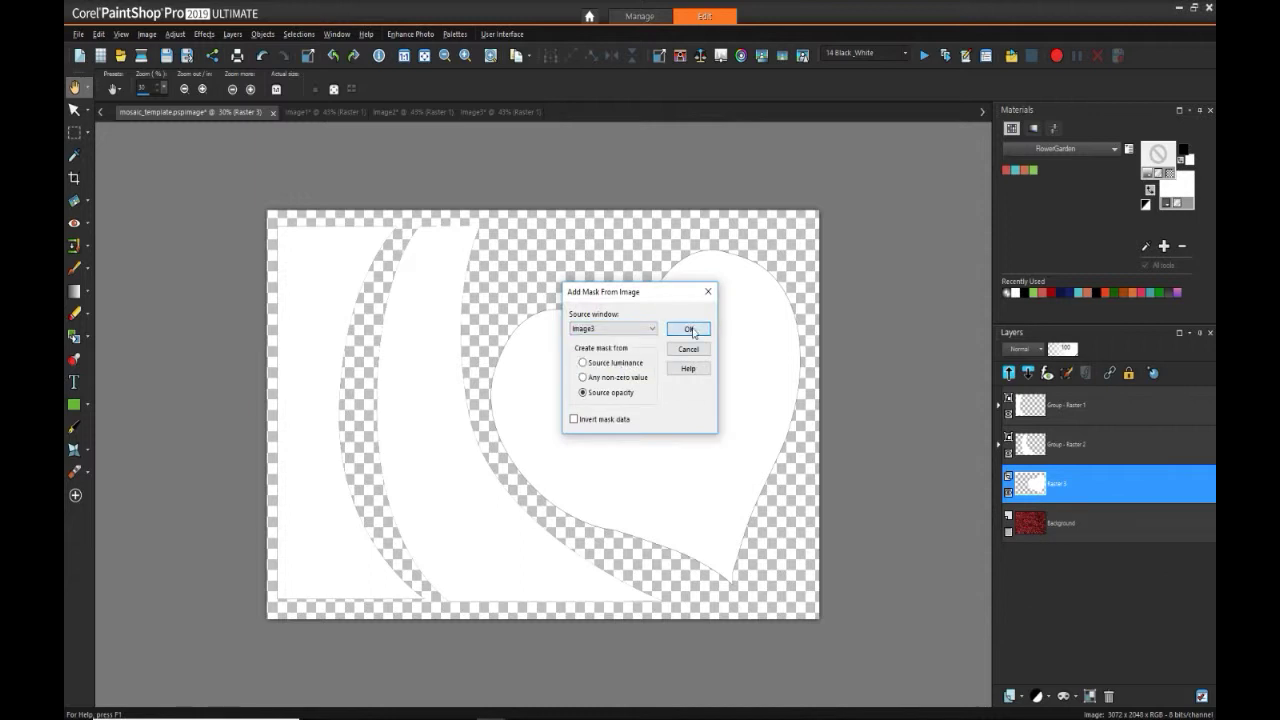
pyautogui.click(690, 329)
pyautogui.click(998, 486)
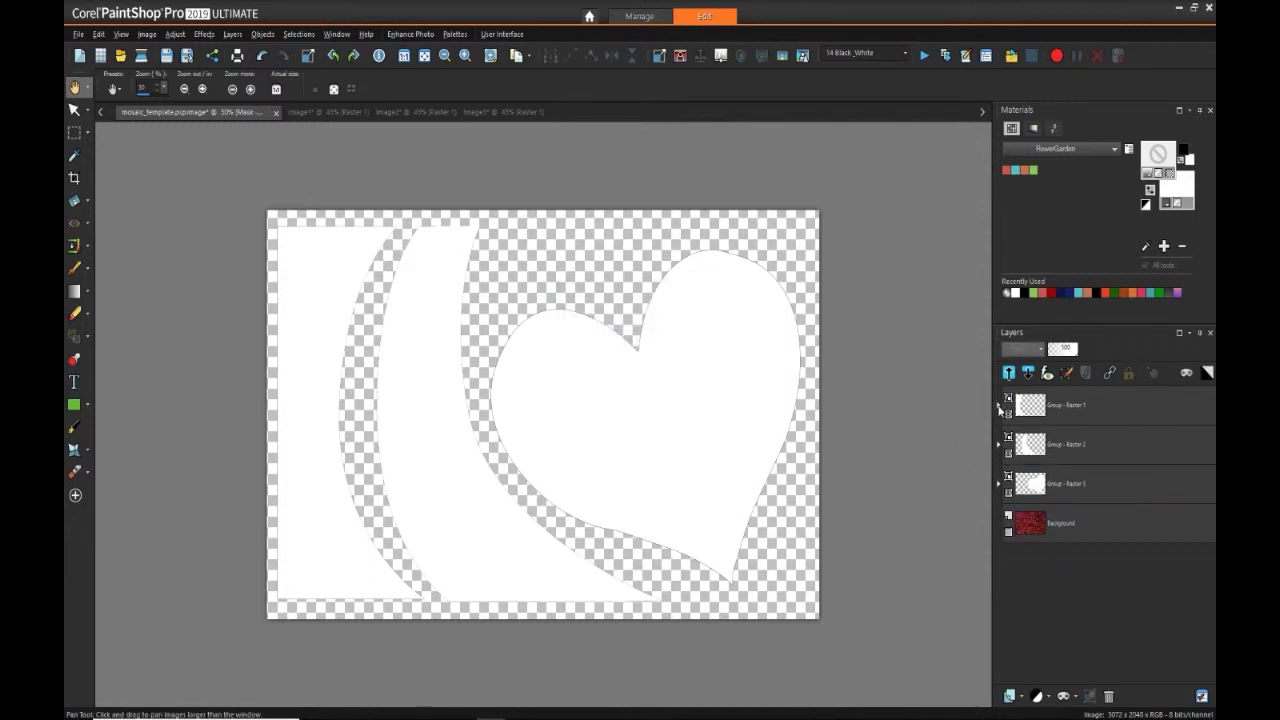
# - Expand the mask groups, select the heart's mask and make the rose Background layer visible
pyautogui.click(998, 407)
pyautogui.click(999, 523)
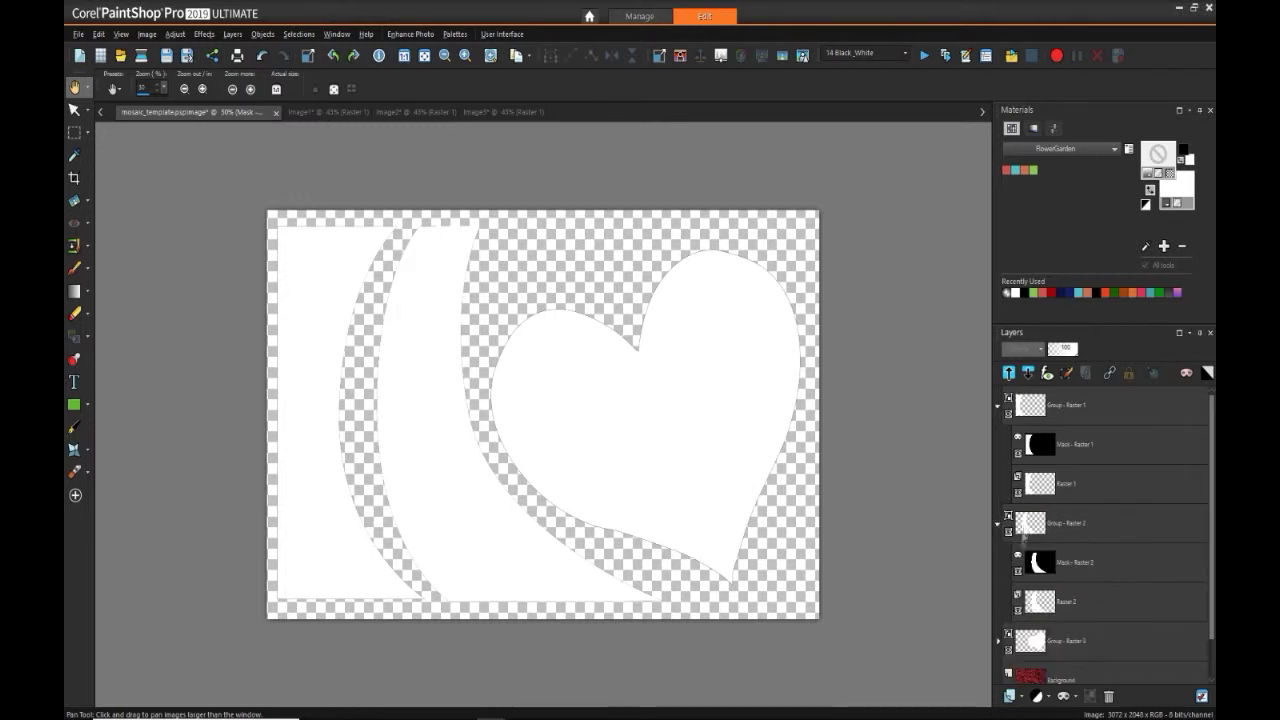
pyautogui.click(999, 641)
pyautogui.click(1034, 577)
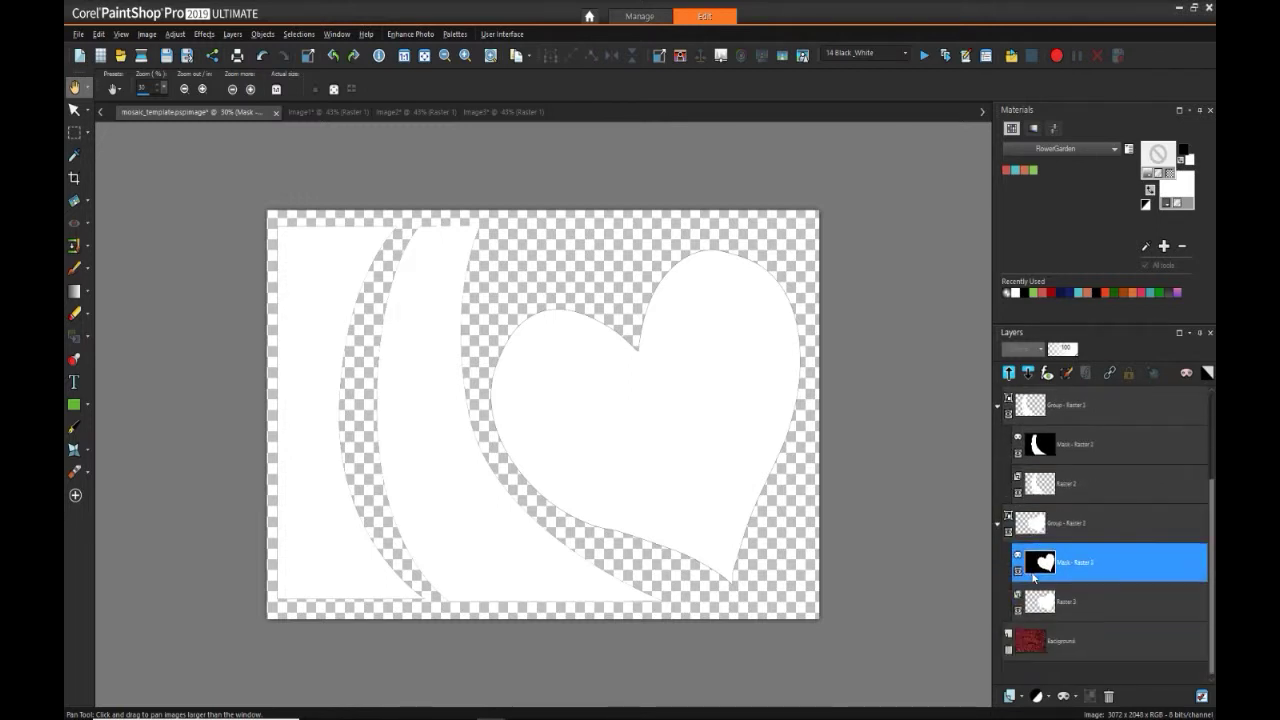
pyautogui.click(1013, 652)
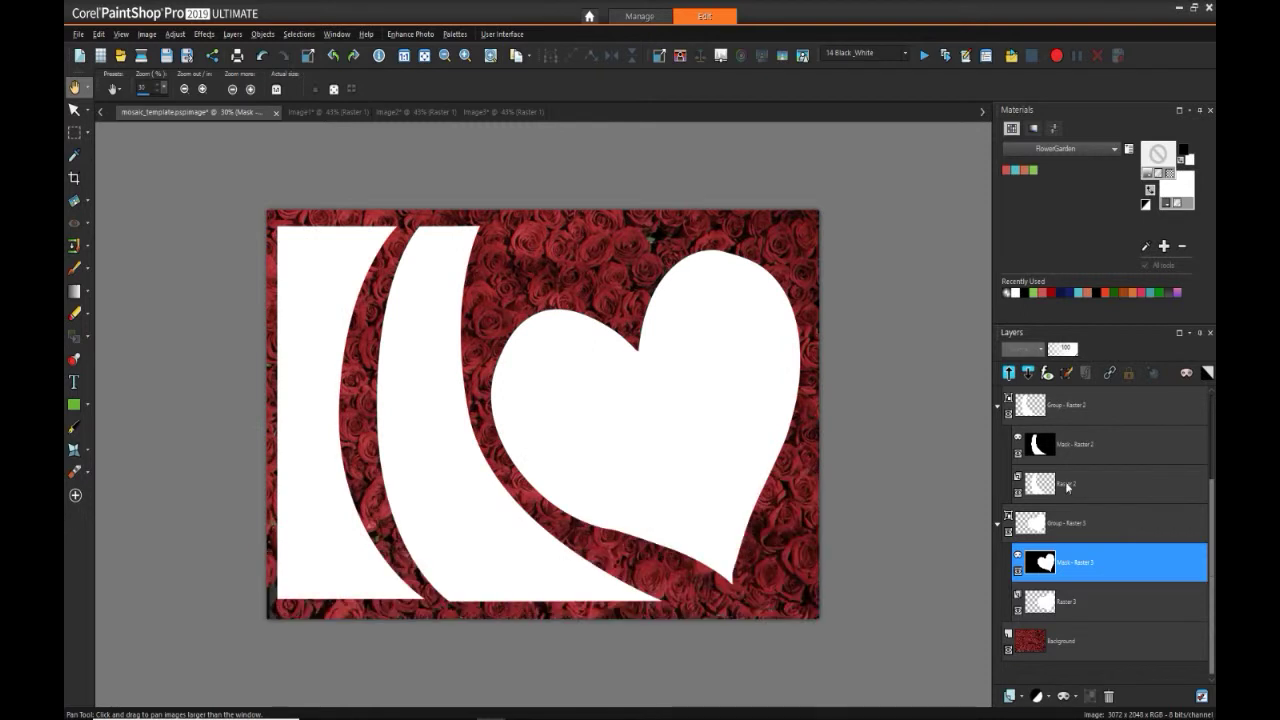
pyautogui.scroll(2, 1058, 495)
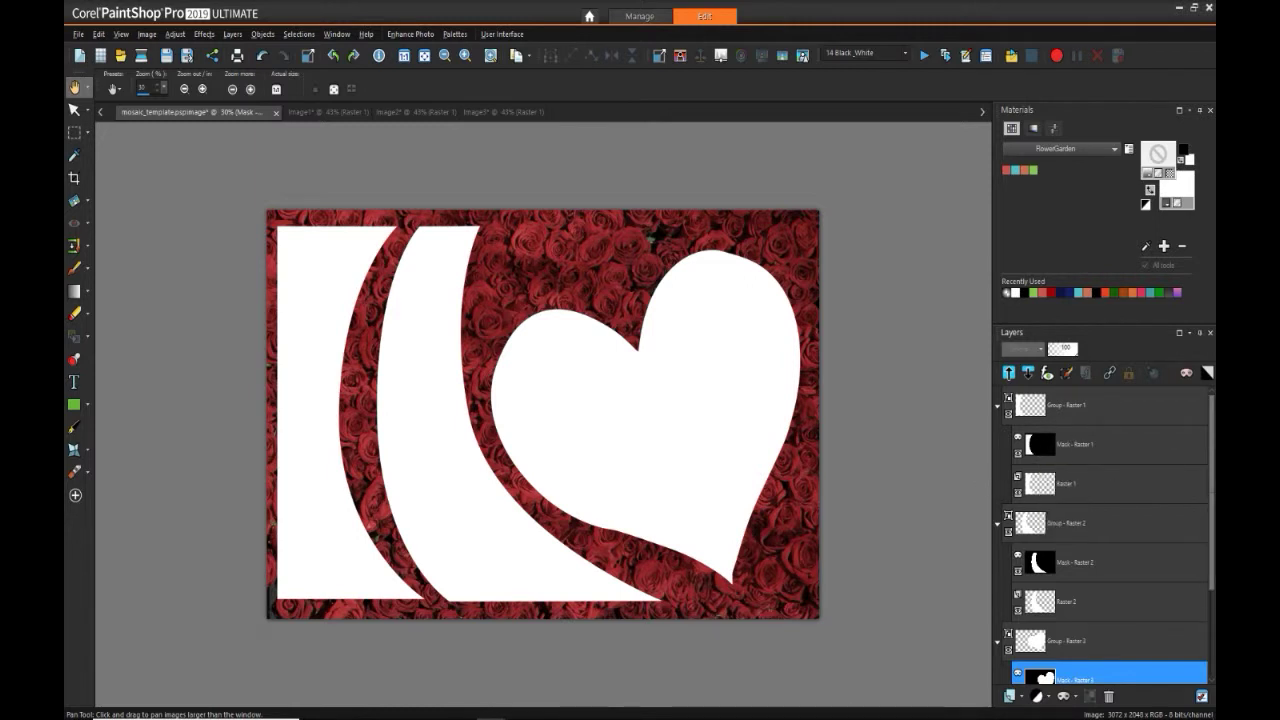
# - Move the candy layer into Group - Raster 1 above Raster 1, then shrink and position it within the left strip
pyautogui.moveTo(1012, 333); pyautogui.dragTo(1030, 468)
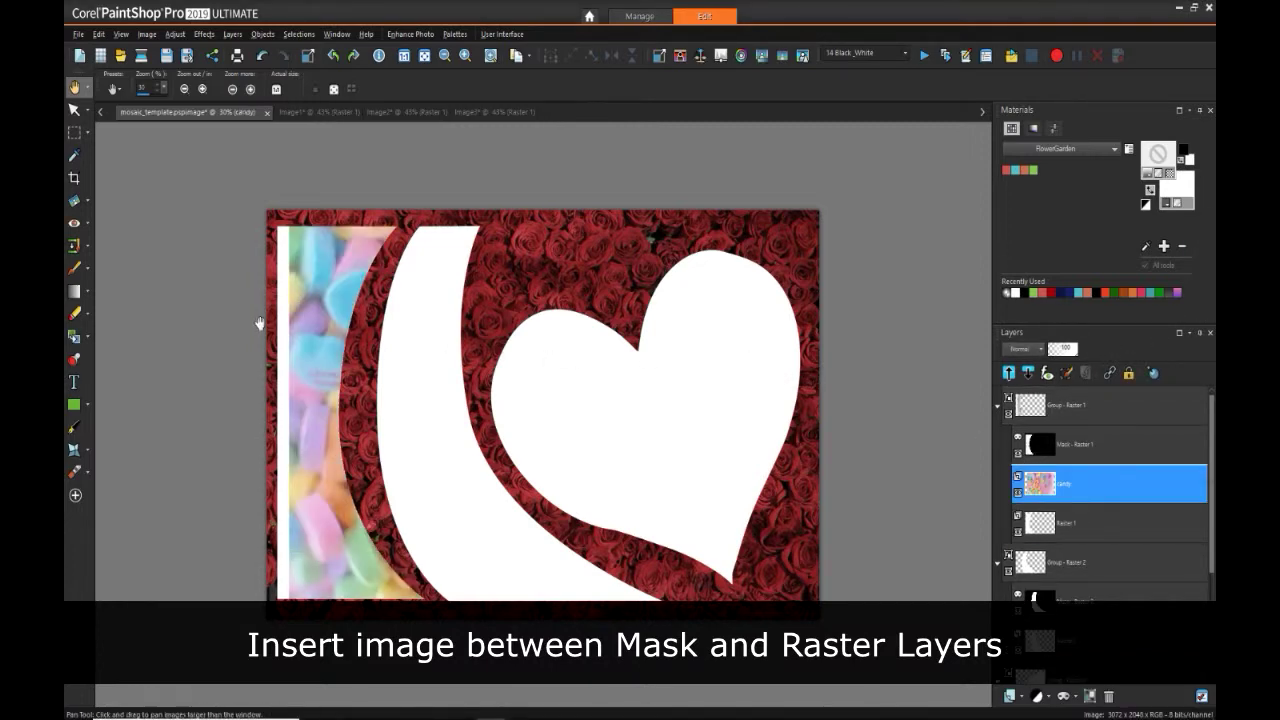
pyautogui.scroll(-5, 257, 323)
pyautogui.click(74, 110)
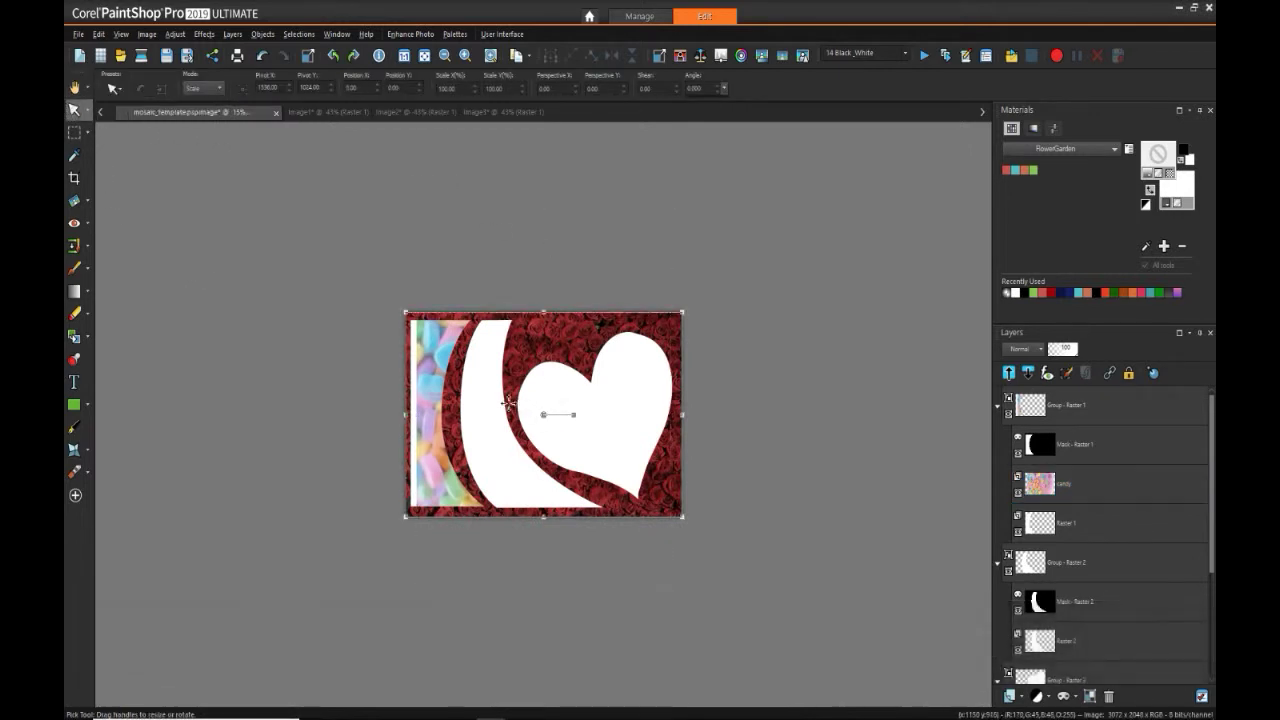
pyautogui.click(552, 413)
pyautogui.moveTo(543, 418); pyautogui.dragTo(489, 411)
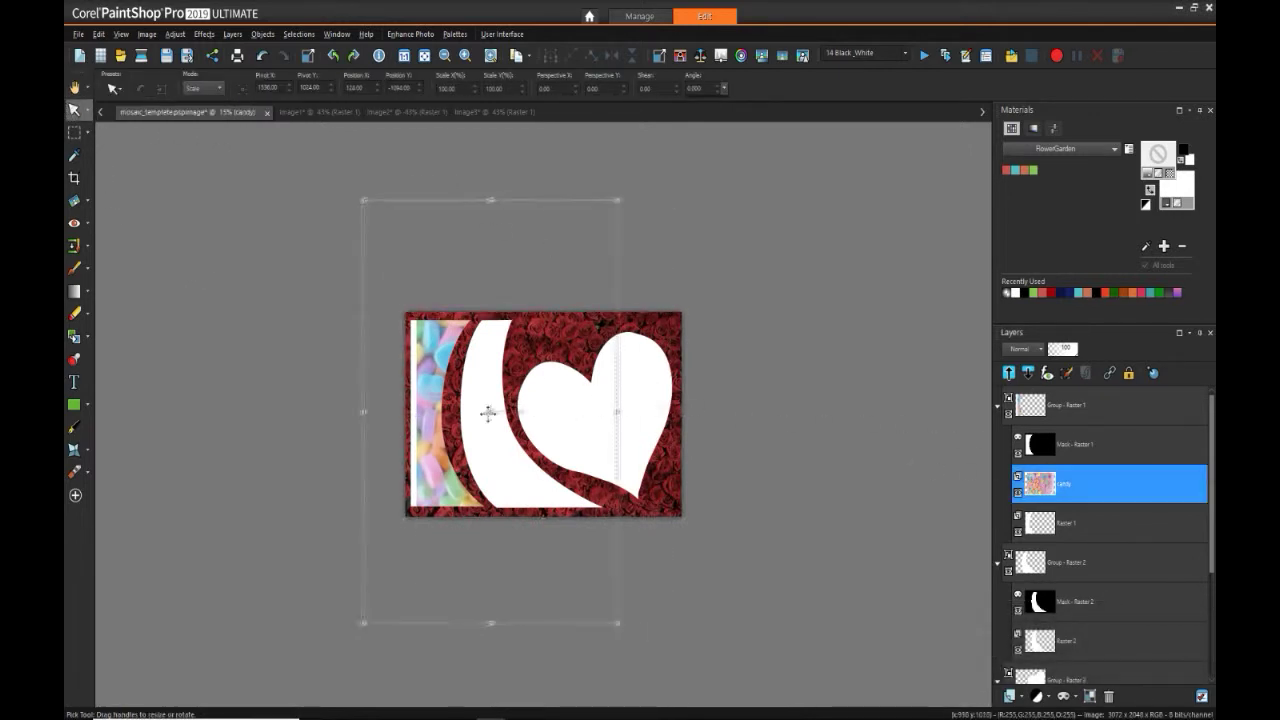
pyautogui.moveTo(617, 203); pyautogui.dragTo(560, 291)
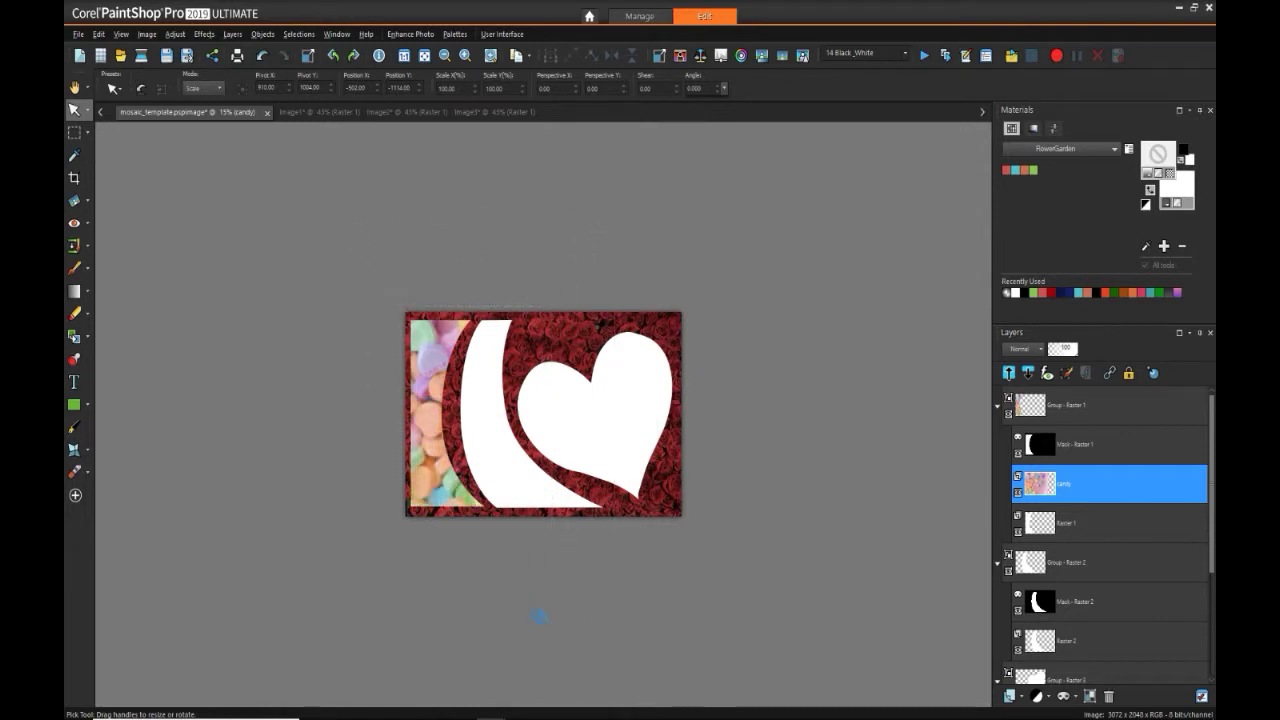
pyautogui.moveTo(558, 625); pyautogui.dragTo(493, 512)
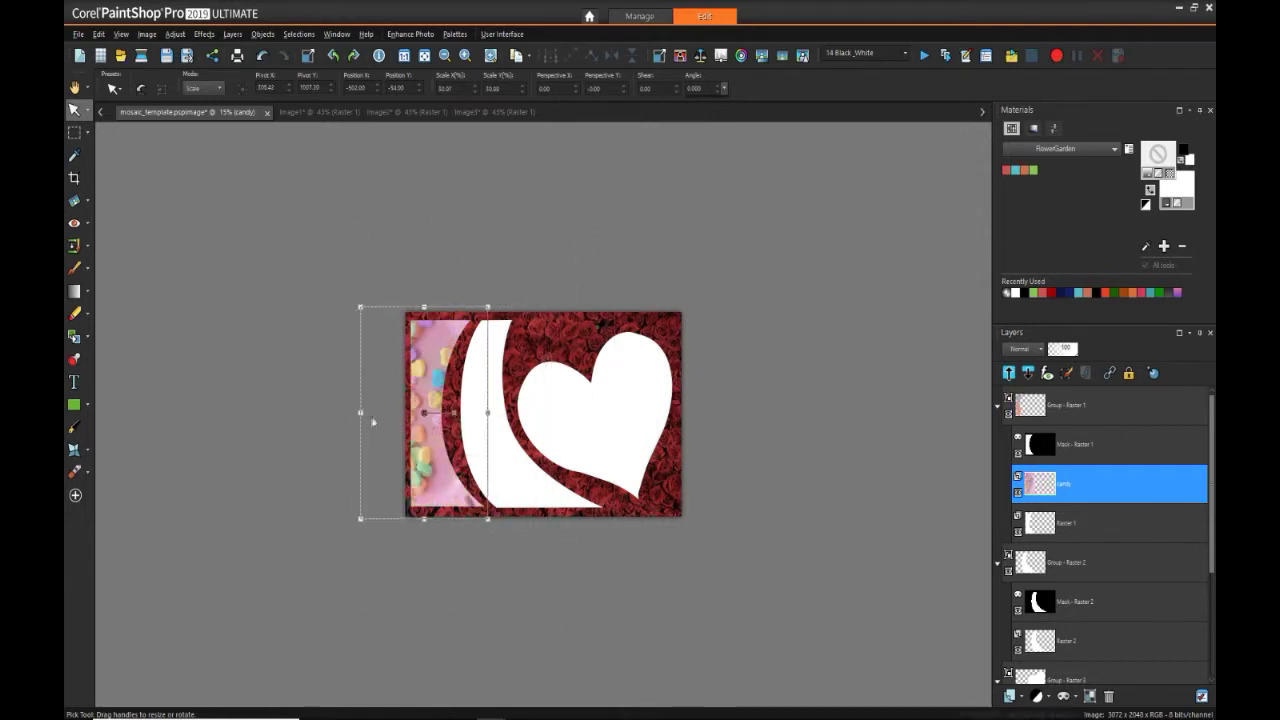
pyautogui.moveTo(422, 413); pyautogui.dragTo(443, 413)
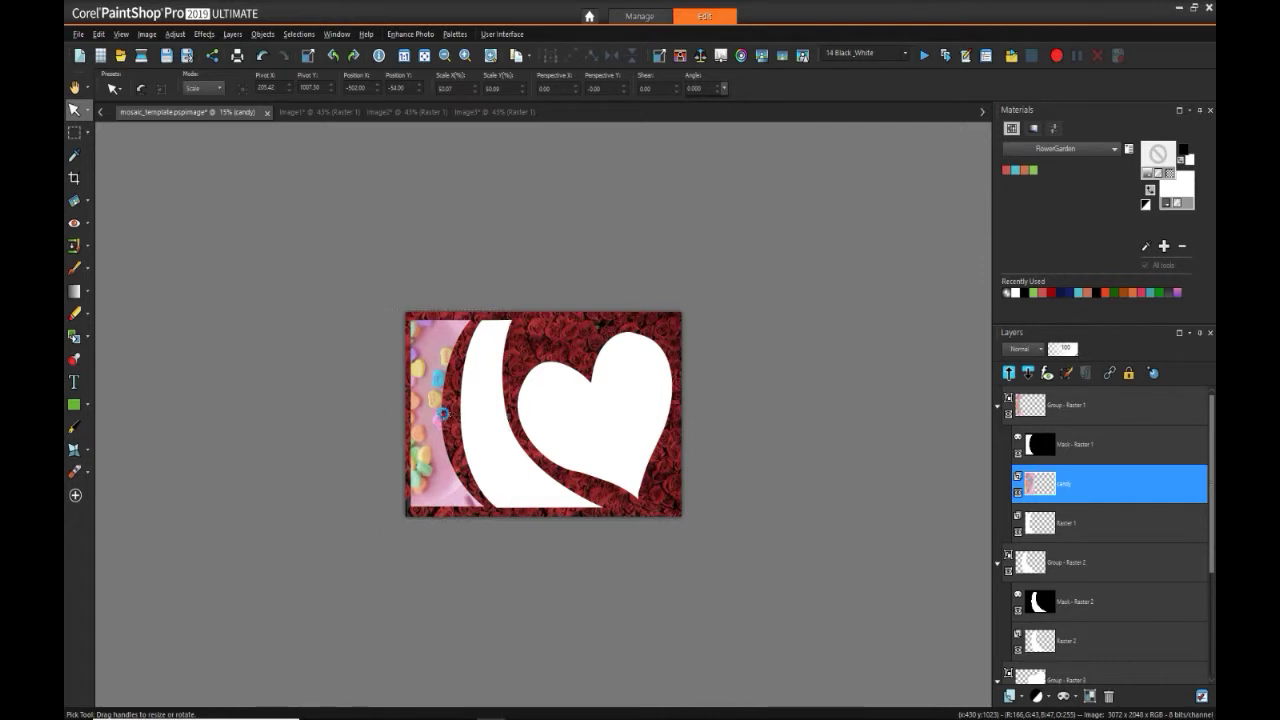
pyautogui.click(998, 405)
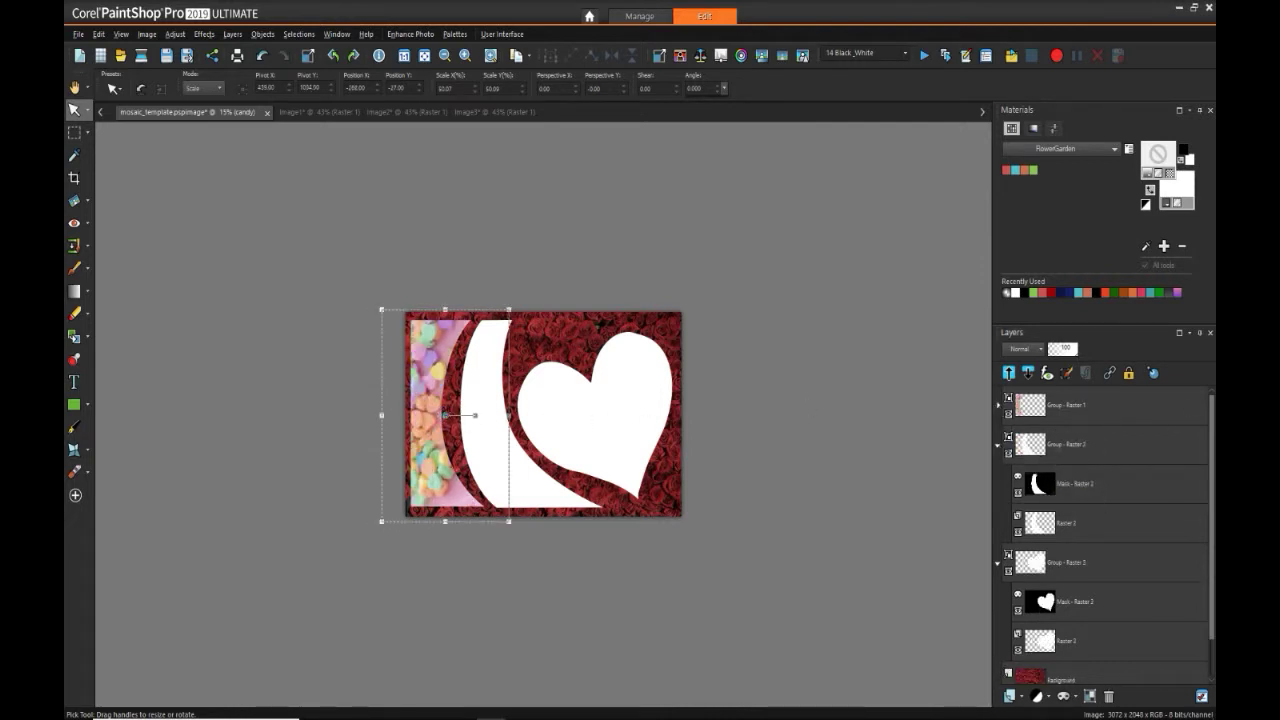
# - Paste the beverage photo as a new layer, shrink it to about 79% and move it into the middle strip
pyautogui.hotkey('ctrl', 'l')
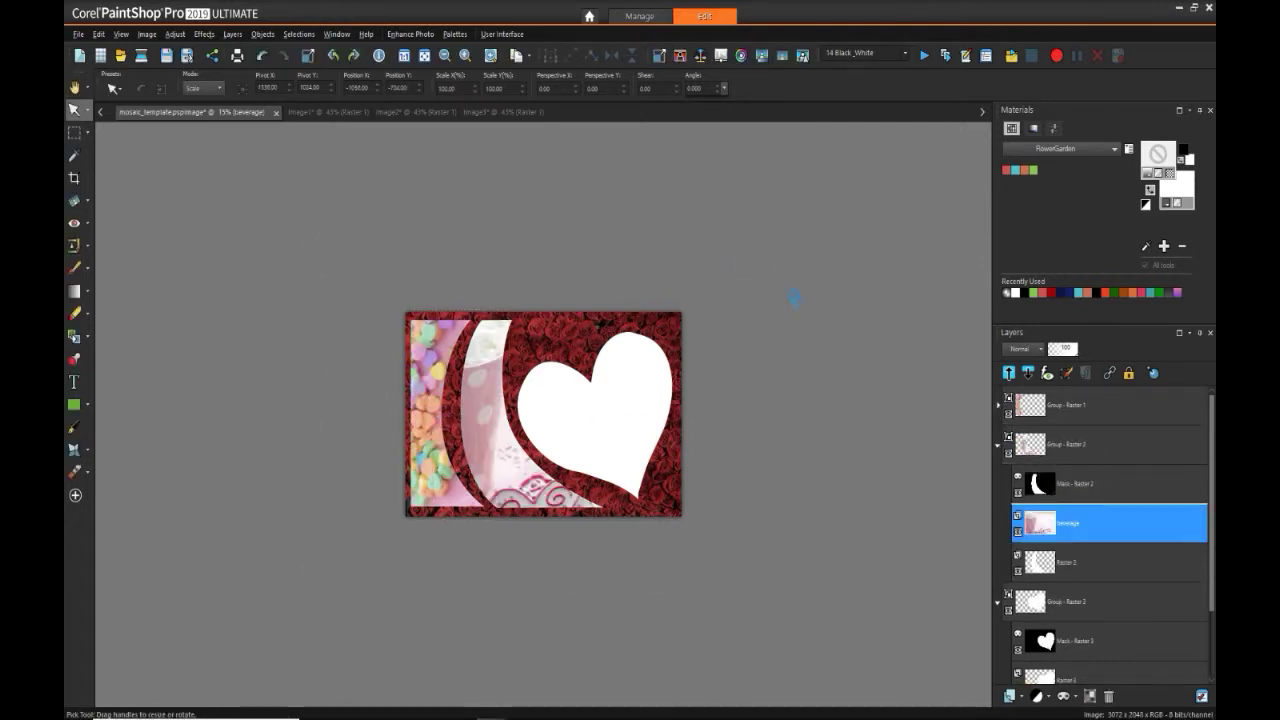
pyautogui.moveTo(780, 242); pyautogui.dragTo(688, 309)
pyautogui.moveTo(686, 588); pyautogui.dragTo(588, 514)
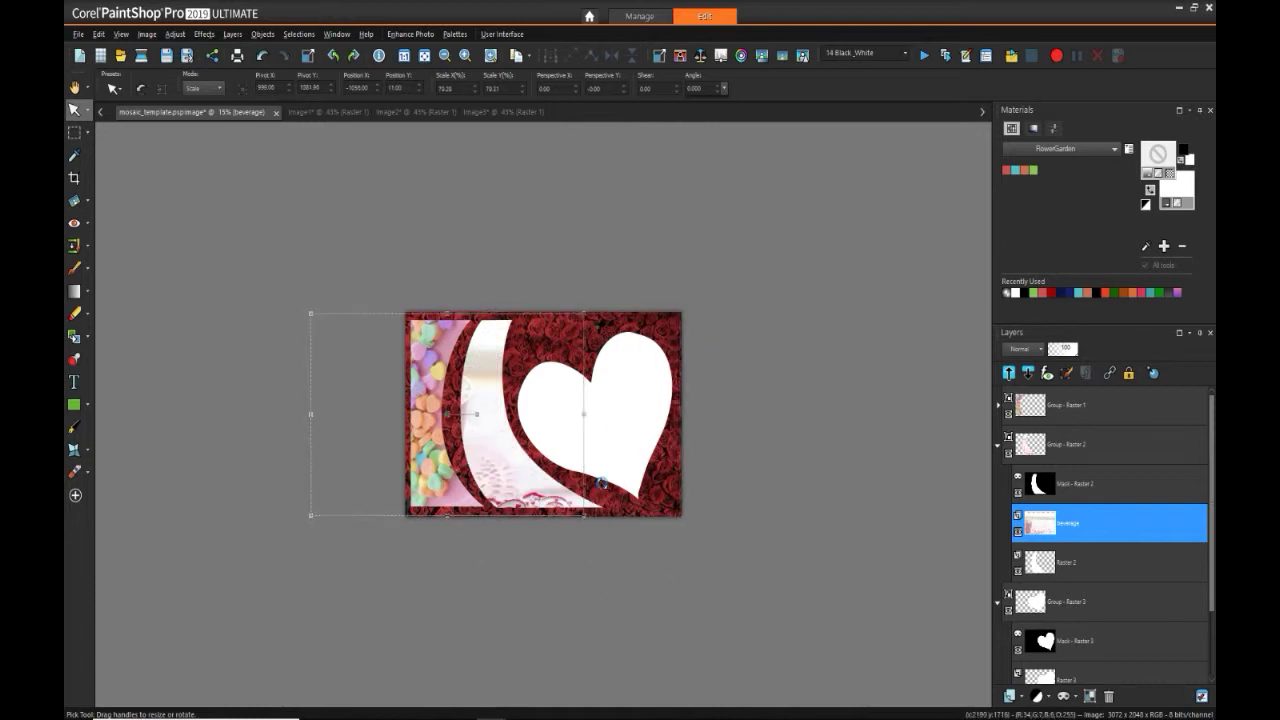
pyautogui.moveTo(447, 414); pyautogui.dragTo(534, 415)
pyautogui.click(997, 444)
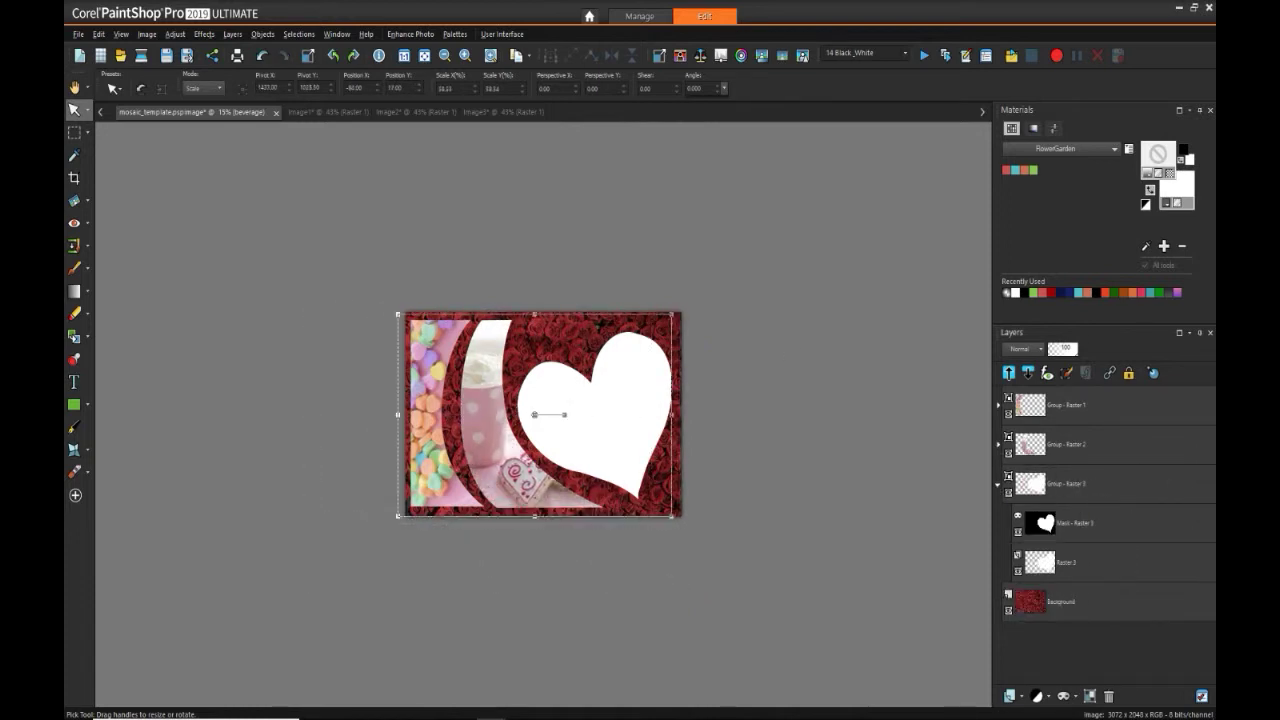
# - Paste the couple photo into the heart group, rotate it about 15° counter-clockwise and position it
pyautogui.hotkey('ctrl', 'v')
pyautogui.moveTo(543, 414); pyautogui.dragTo(606, 436)
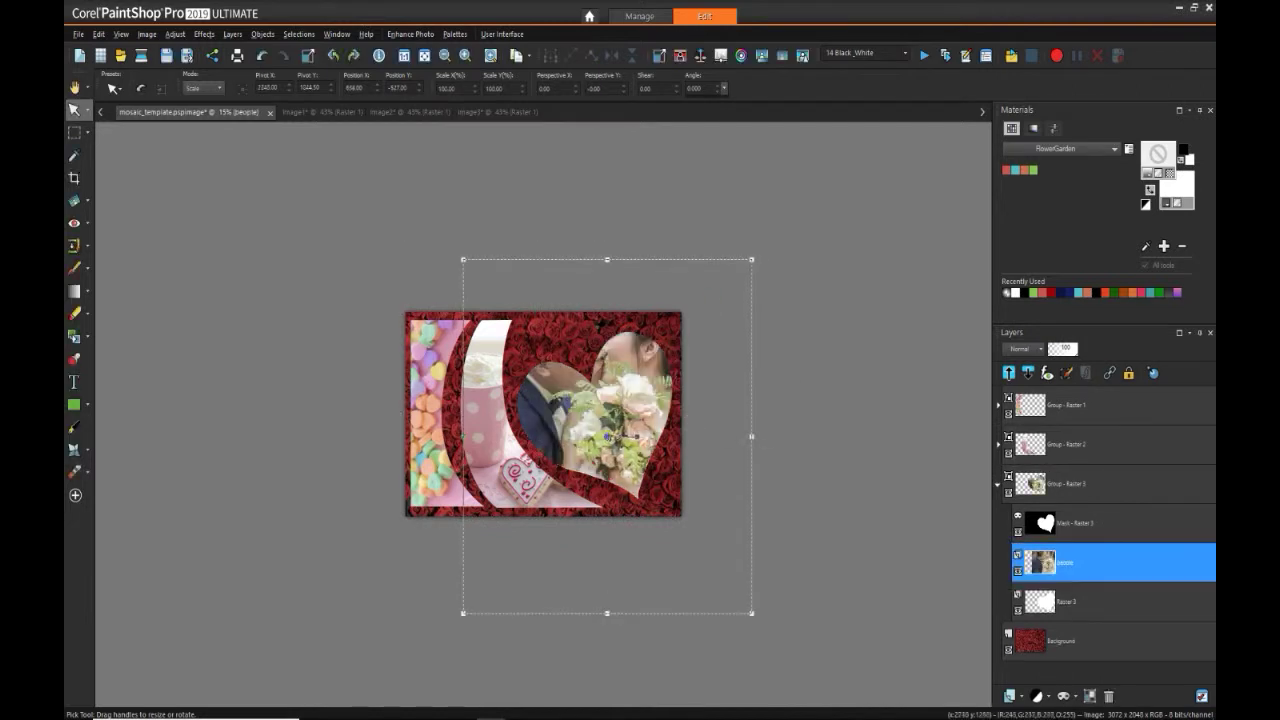
pyautogui.moveTo(751, 613); pyautogui.dragTo(726, 521)
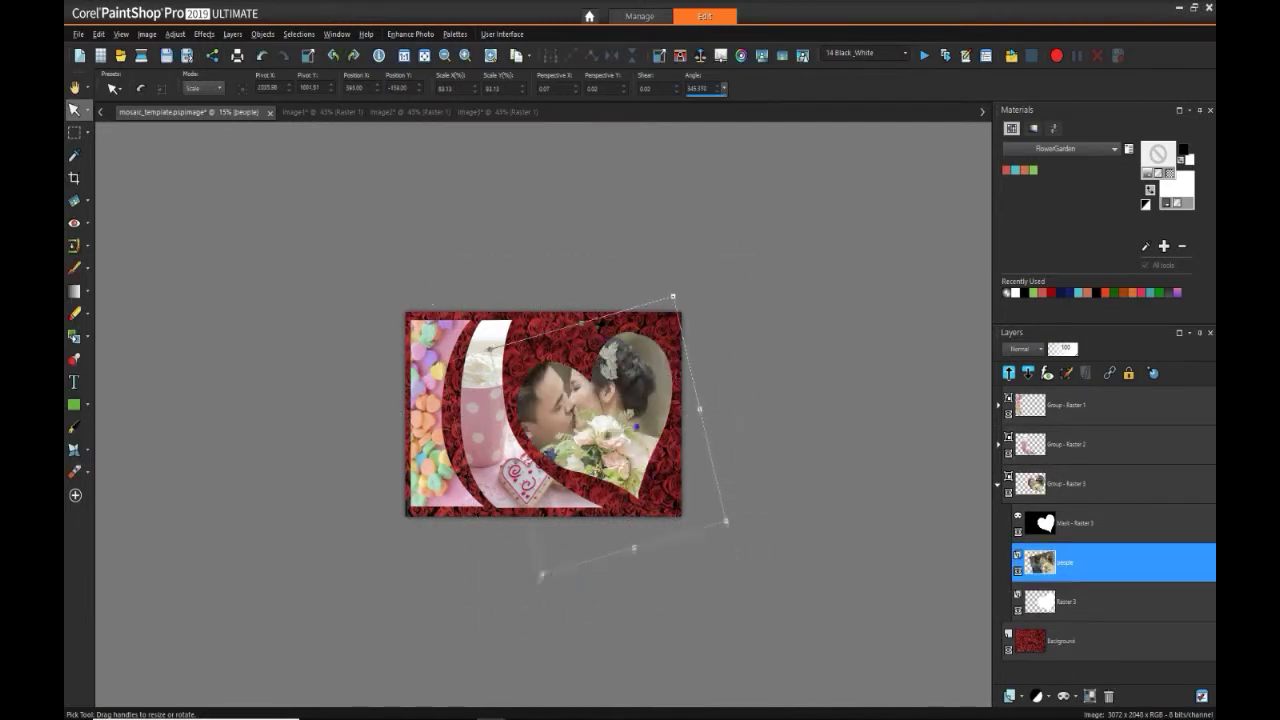
pyautogui.moveTo(626, 430); pyautogui.dragTo(607, 449)
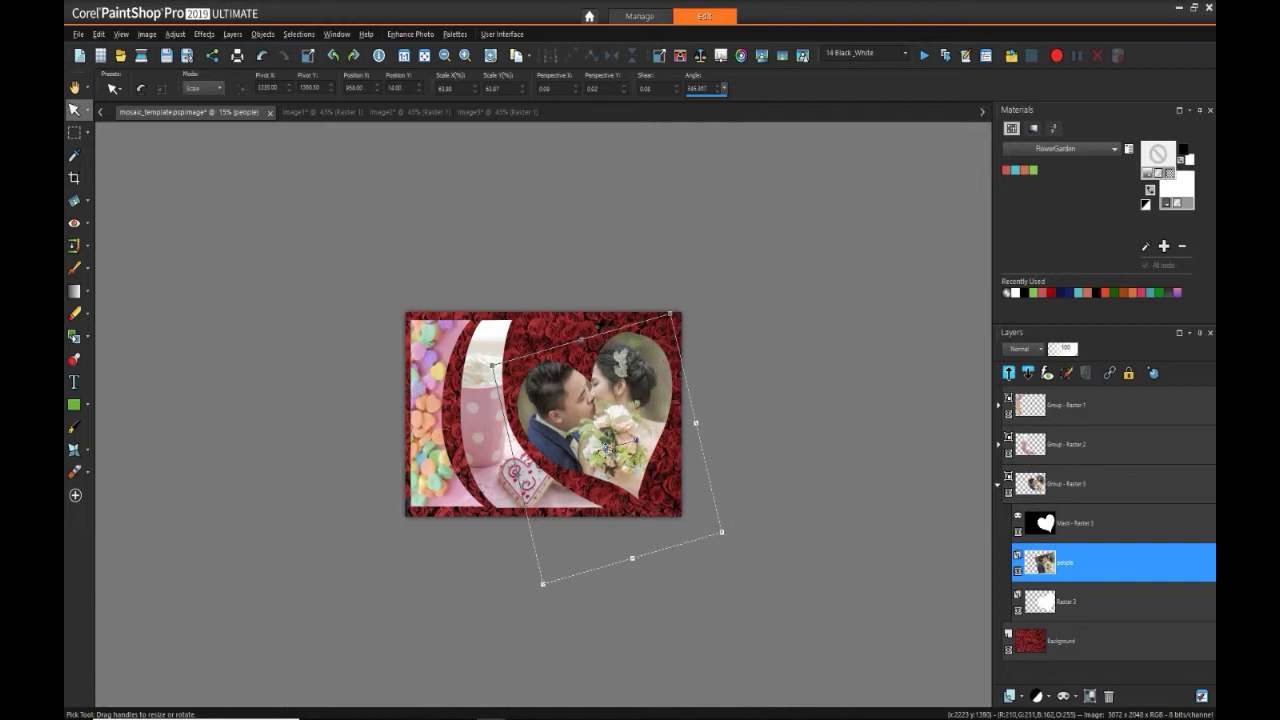
pyautogui.click(74, 88)
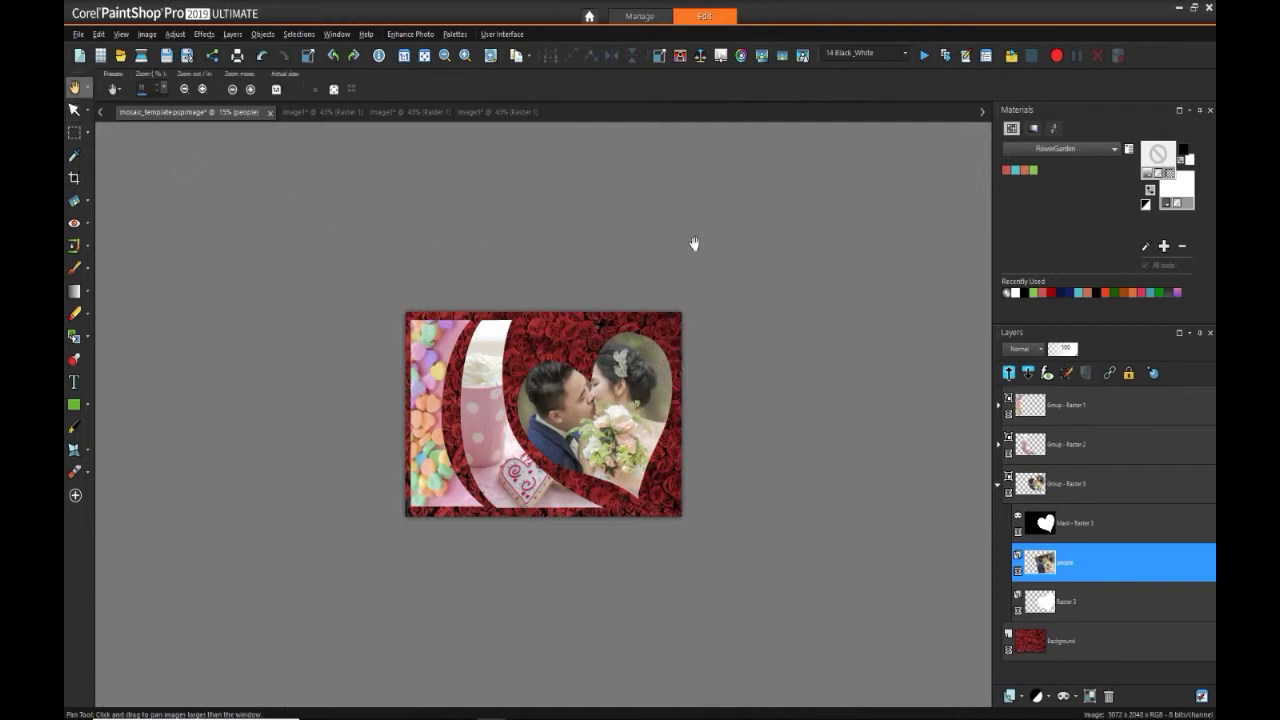
pyautogui.click(998, 483)
# - Lower the candy layer's saturation by 32 using Hue/Saturation/Lightness
pyautogui.moveTo(1001, 483); pyautogui.dragTo(1000, 482)
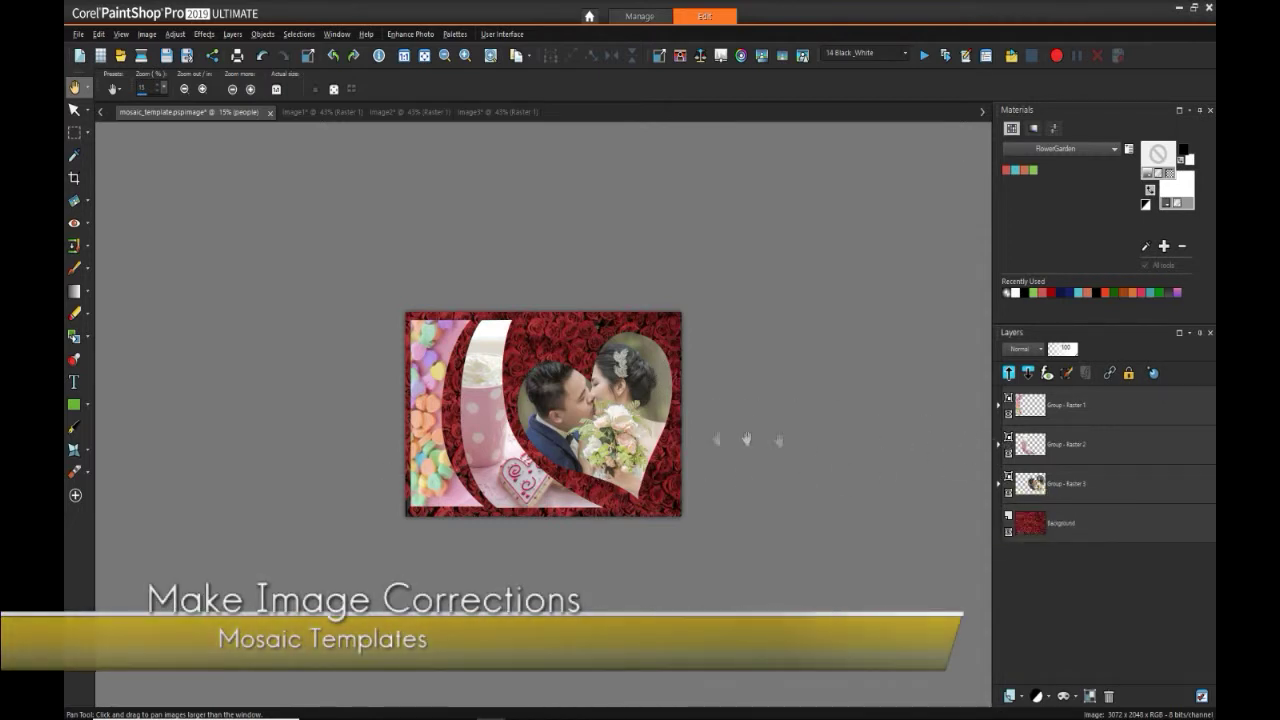
pyautogui.moveTo(1030, 445); pyautogui.dragTo(1097, 438)
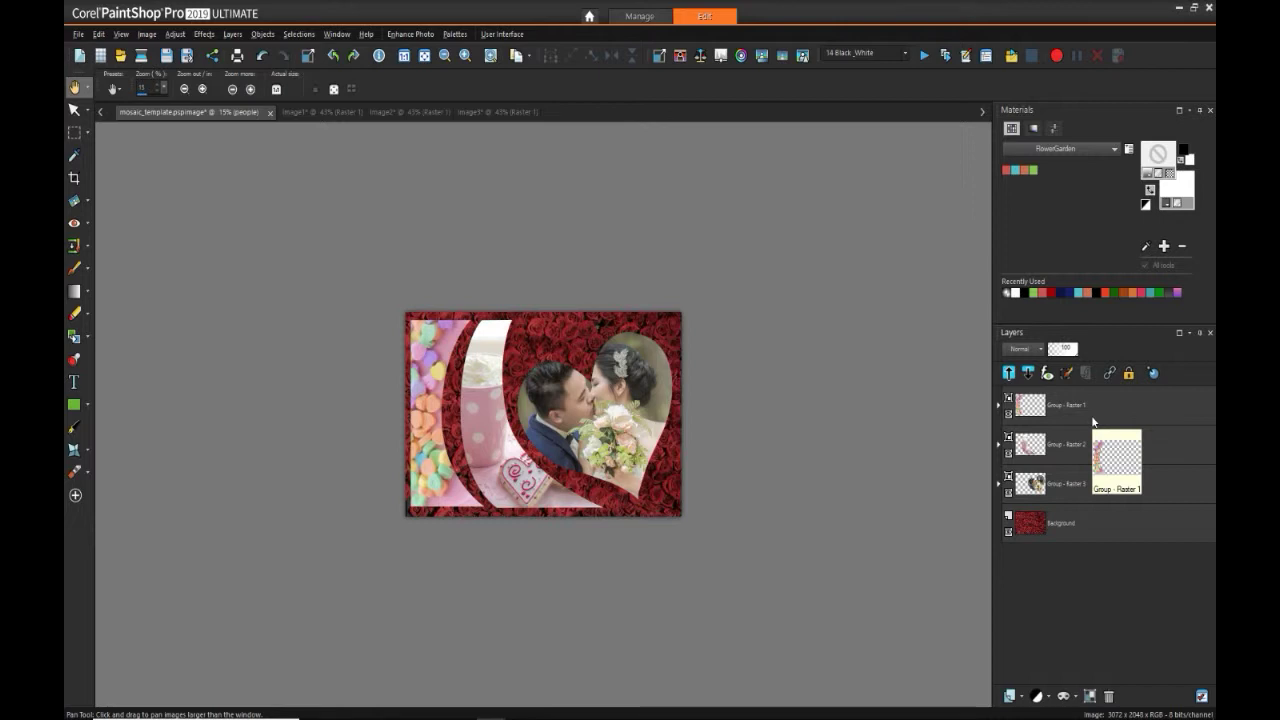
pyautogui.click(1000, 409)
pyautogui.click(1040, 484)
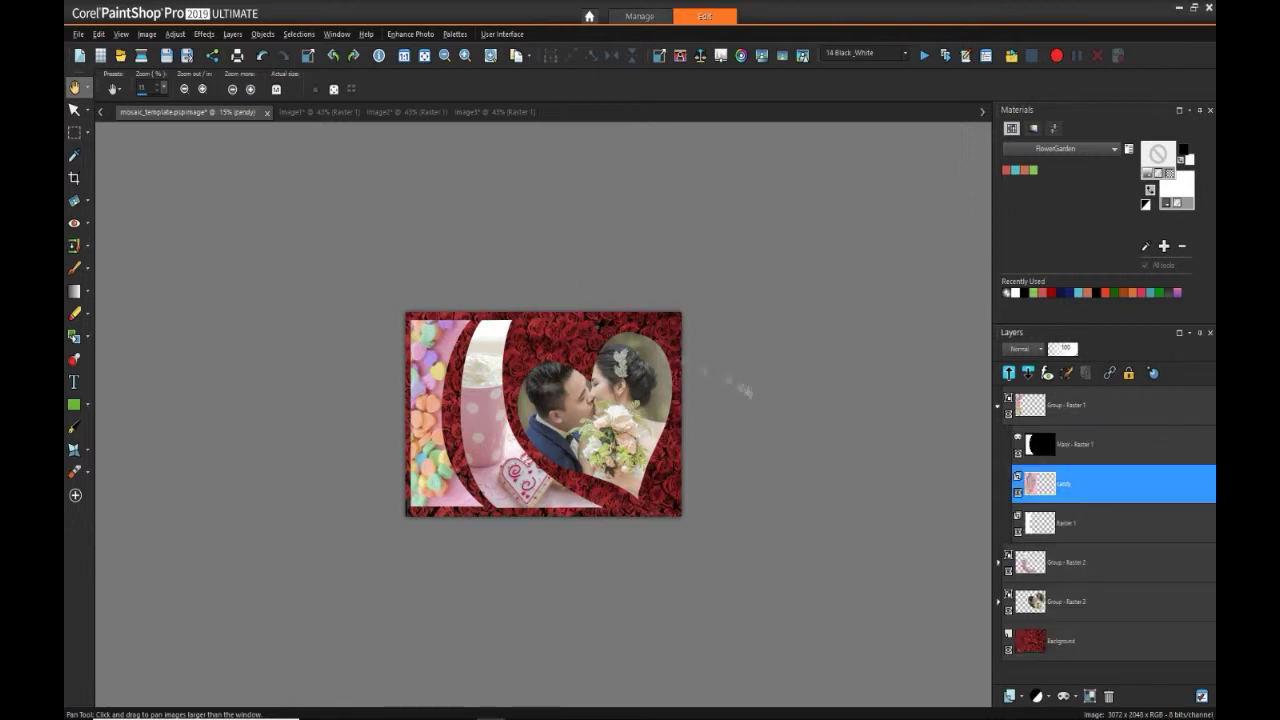
pyautogui.click(175, 34)
pyautogui.moveTo(215, 199)
pyautogui.click(370, 202)
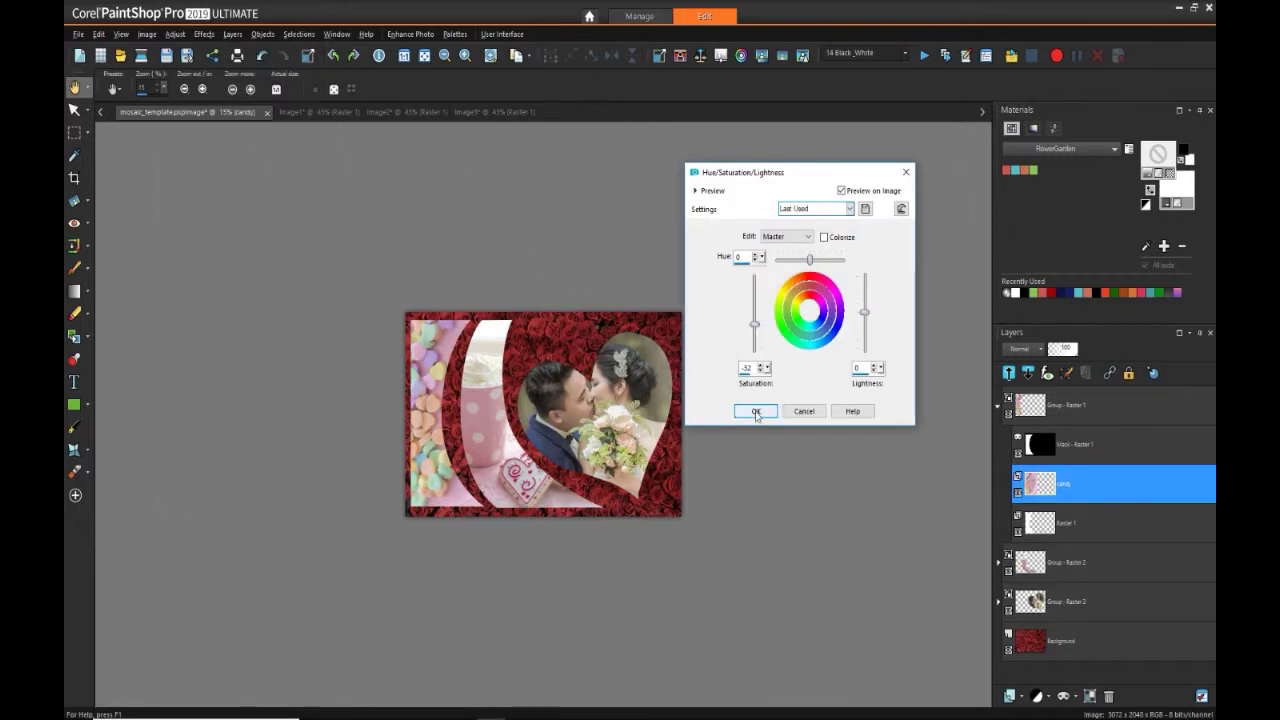
pyautogui.click(757, 410)
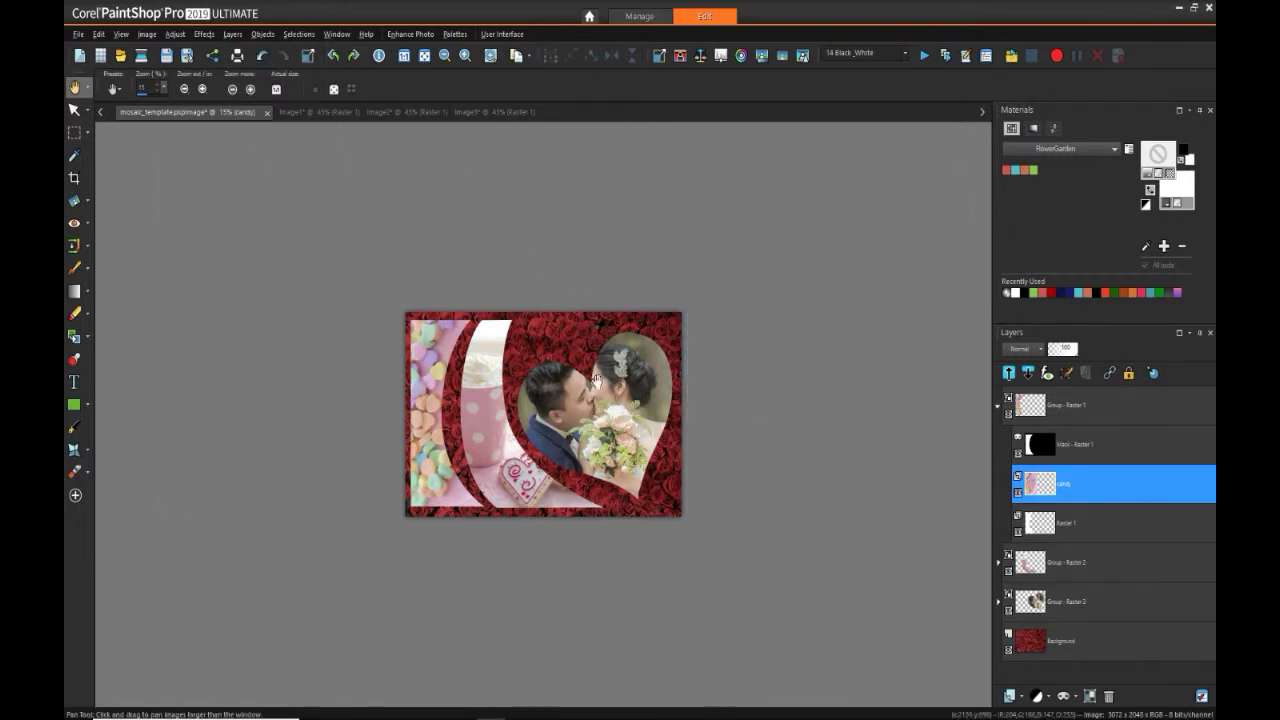
pyautogui.click(1060, 601)
pyautogui.click(1088, 563)
pyautogui.moveTo(1088, 563)
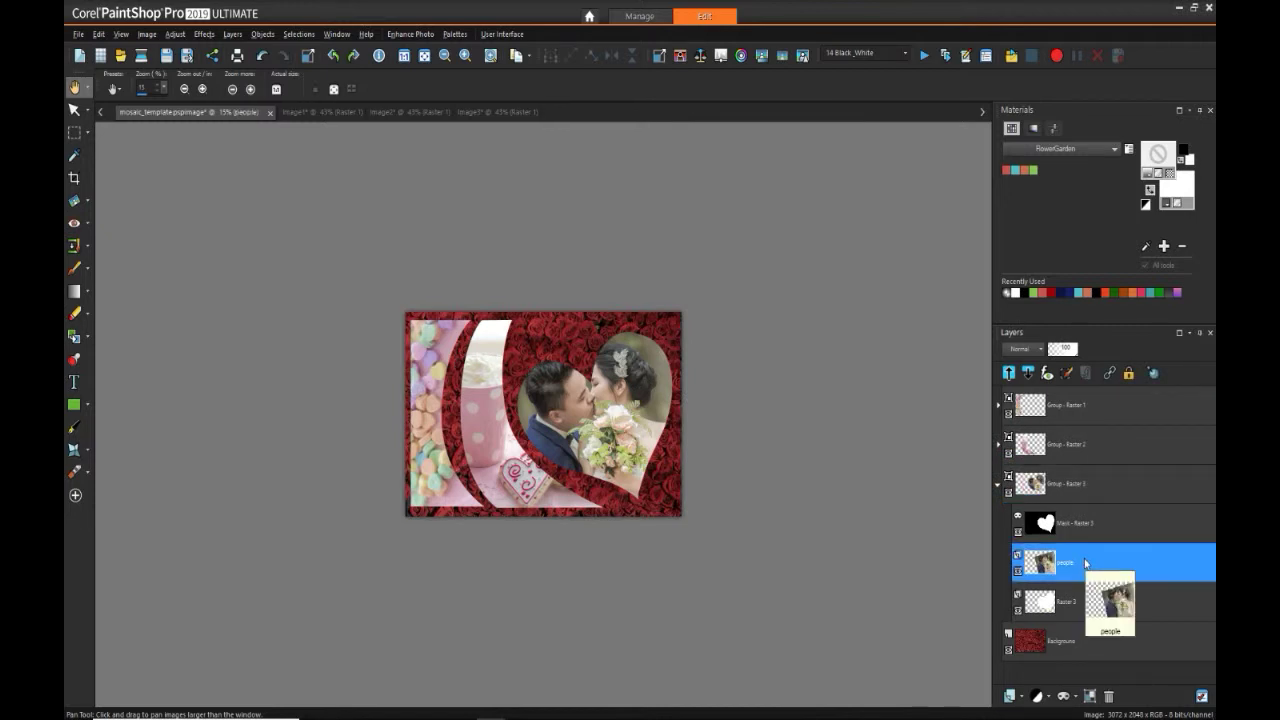
# - Add a new raster layer above the couple photo and choose a soft pink fill colour
pyautogui.click(1021, 696)
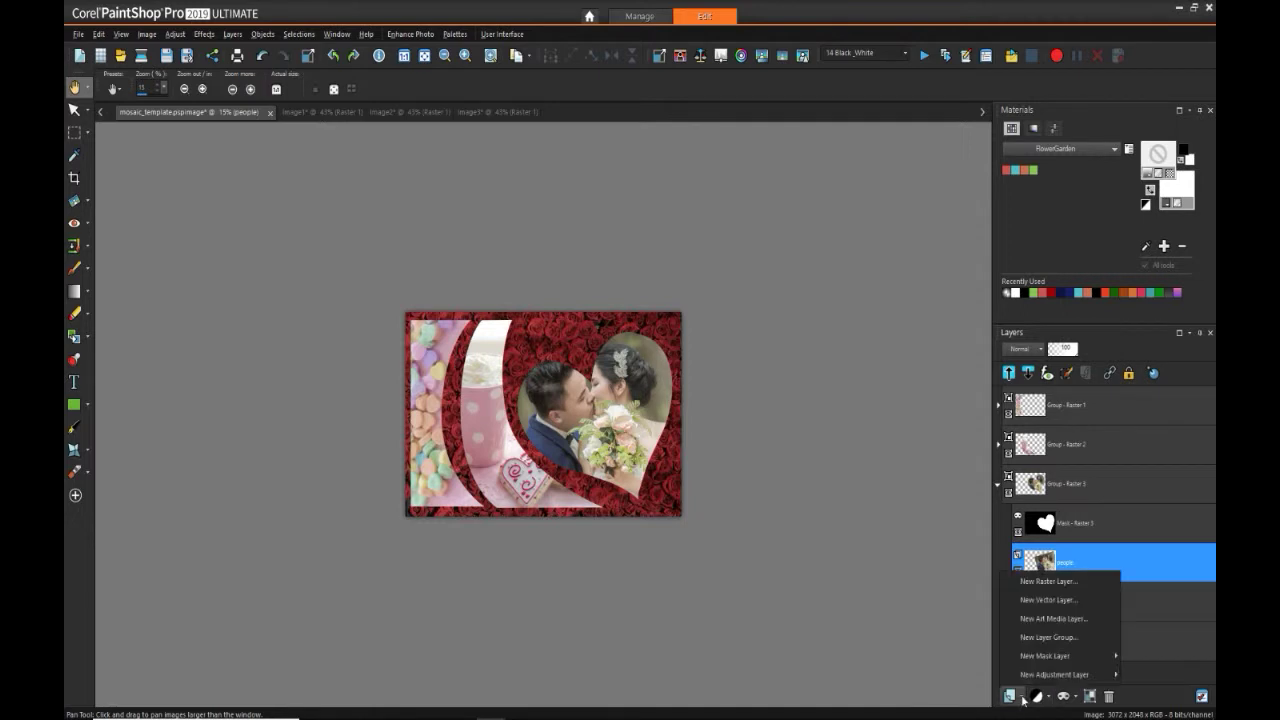
pyautogui.click(1033, 583)
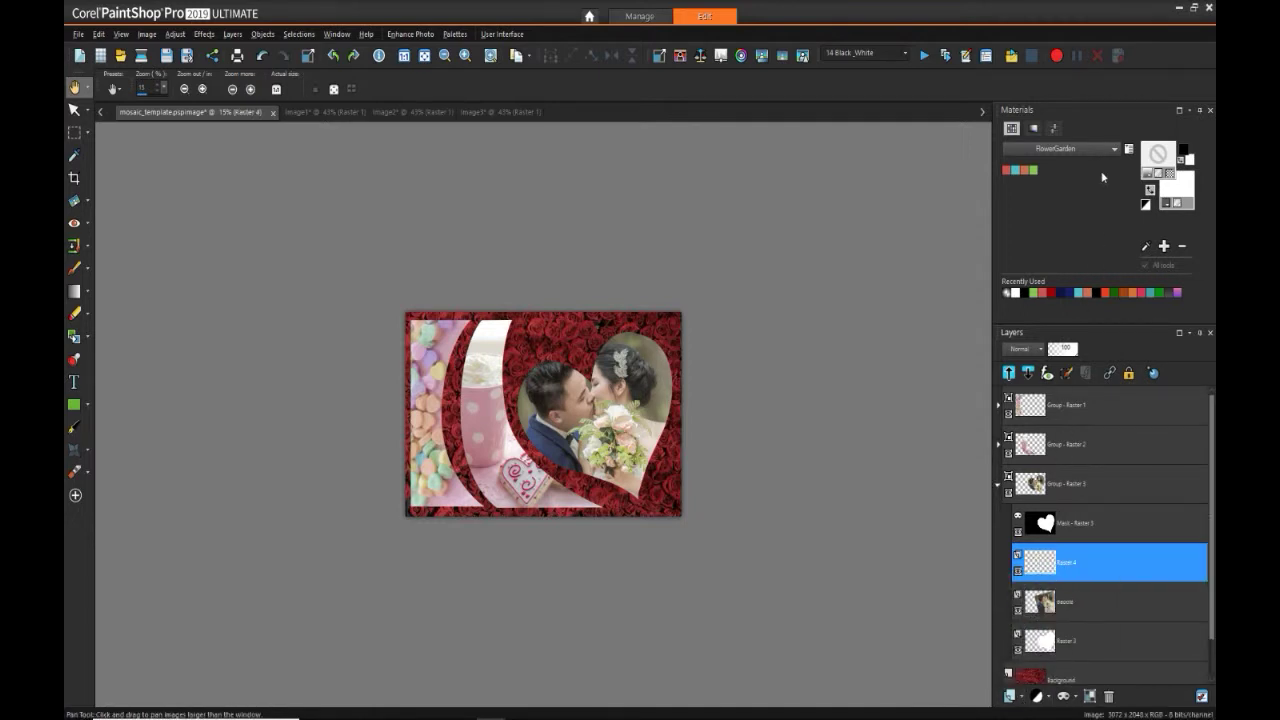
pyautogui.press('f')
pyautogui.rightClick(1166, 176)
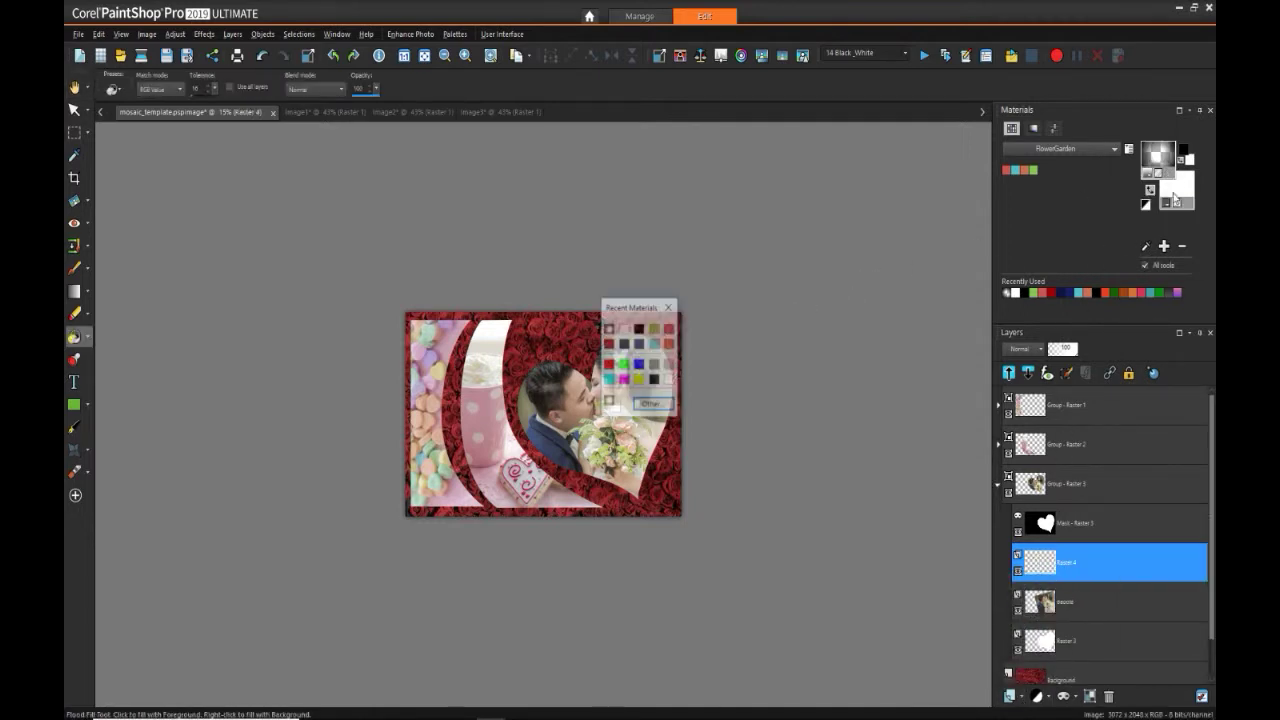
pyautogui.click(652, 405)
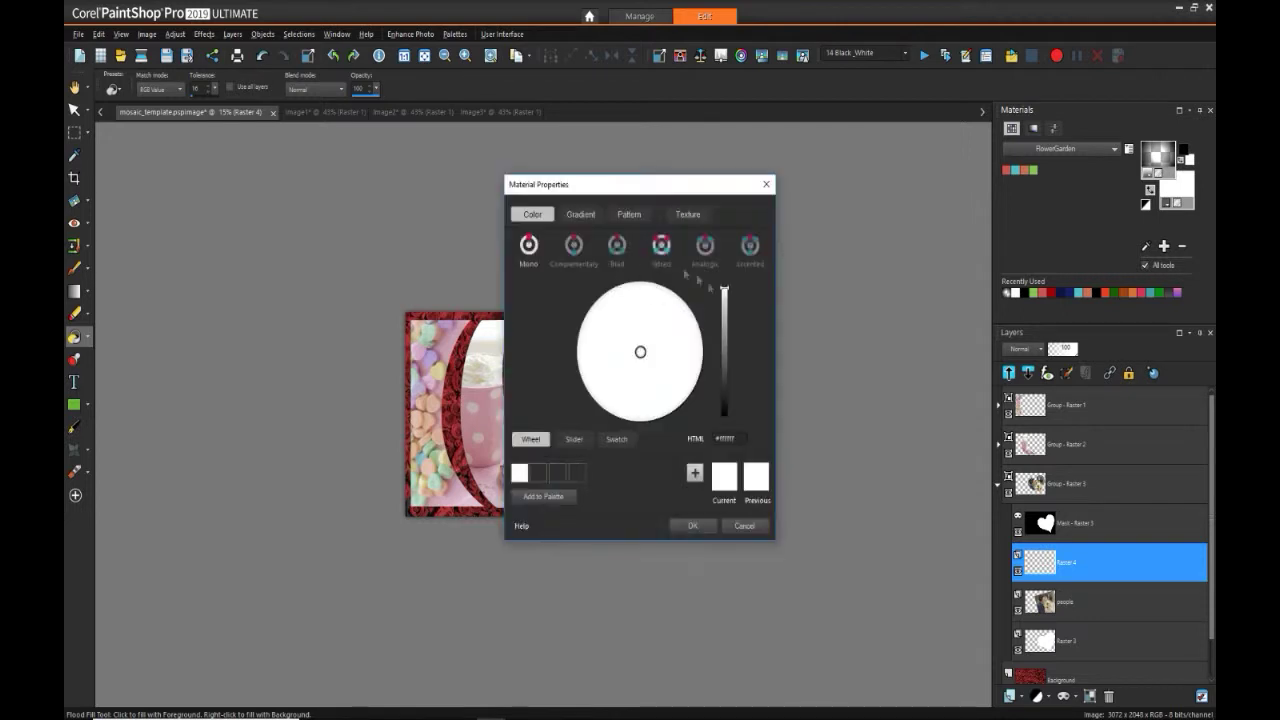
pyautogui.click(729, 303)
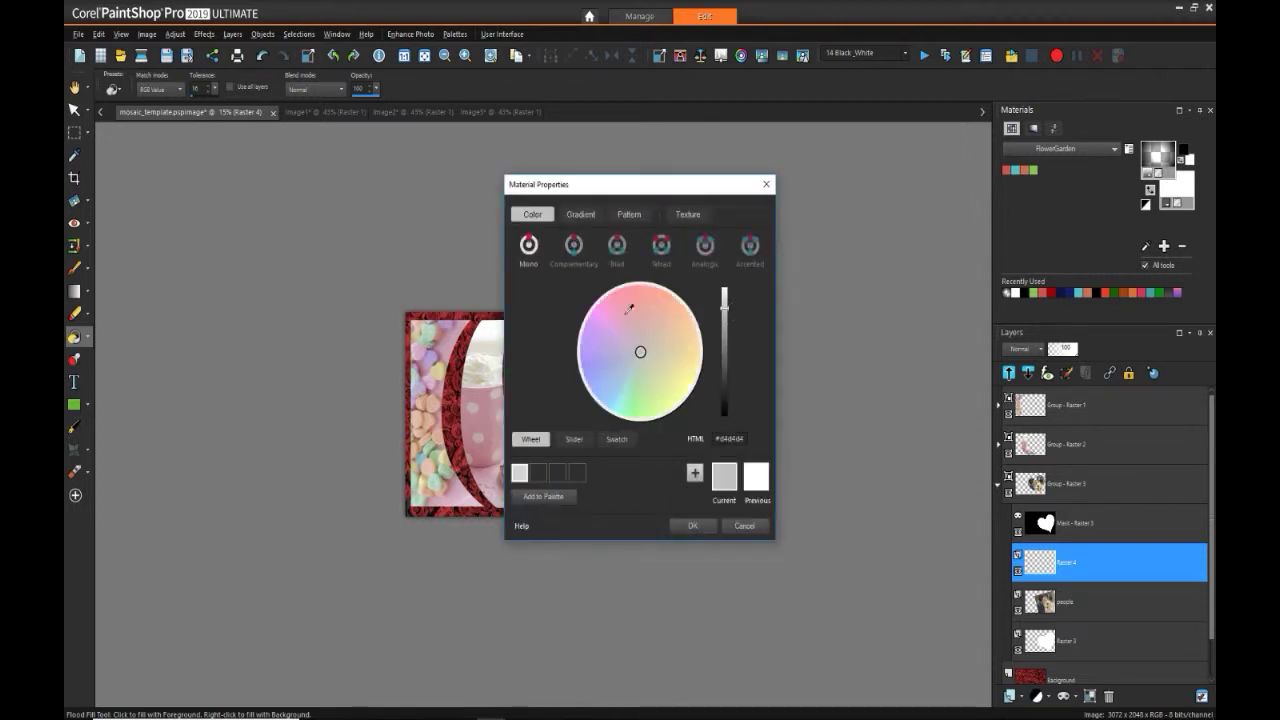
pyautogui.moveTo(629, 310); pyautogui.dragTo(641, 318)
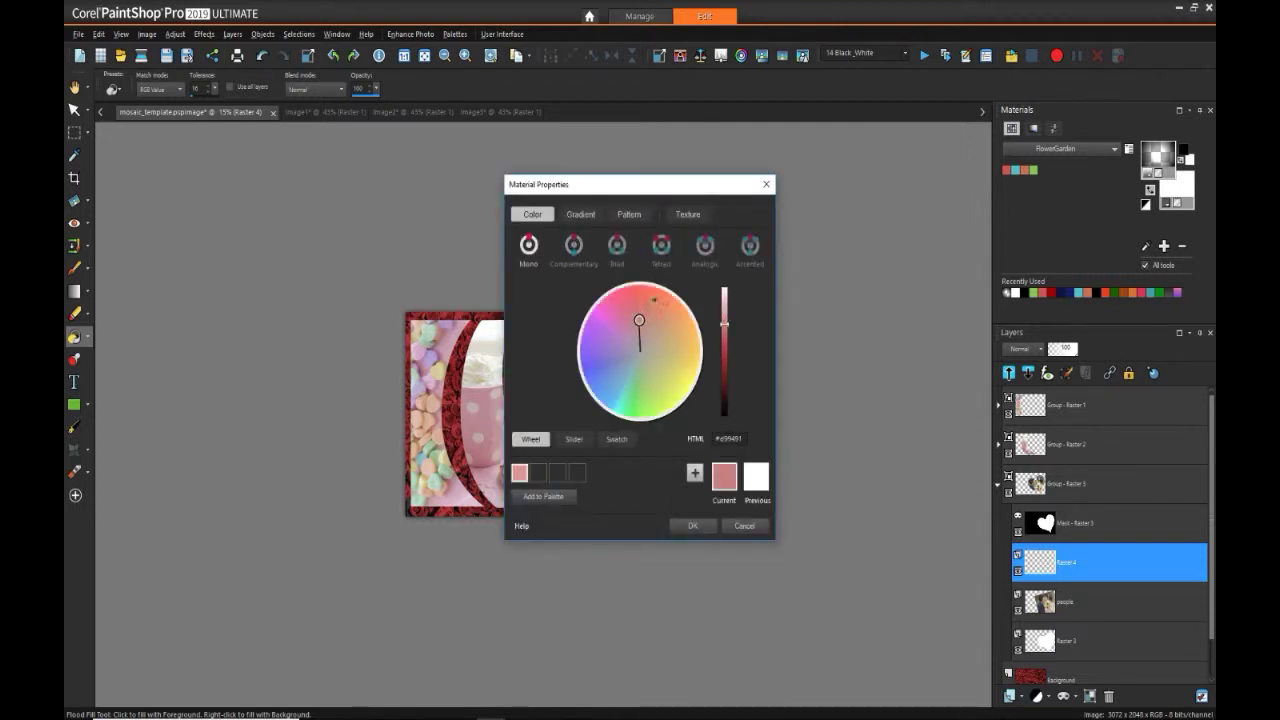
pyautogui.click(692, 526)
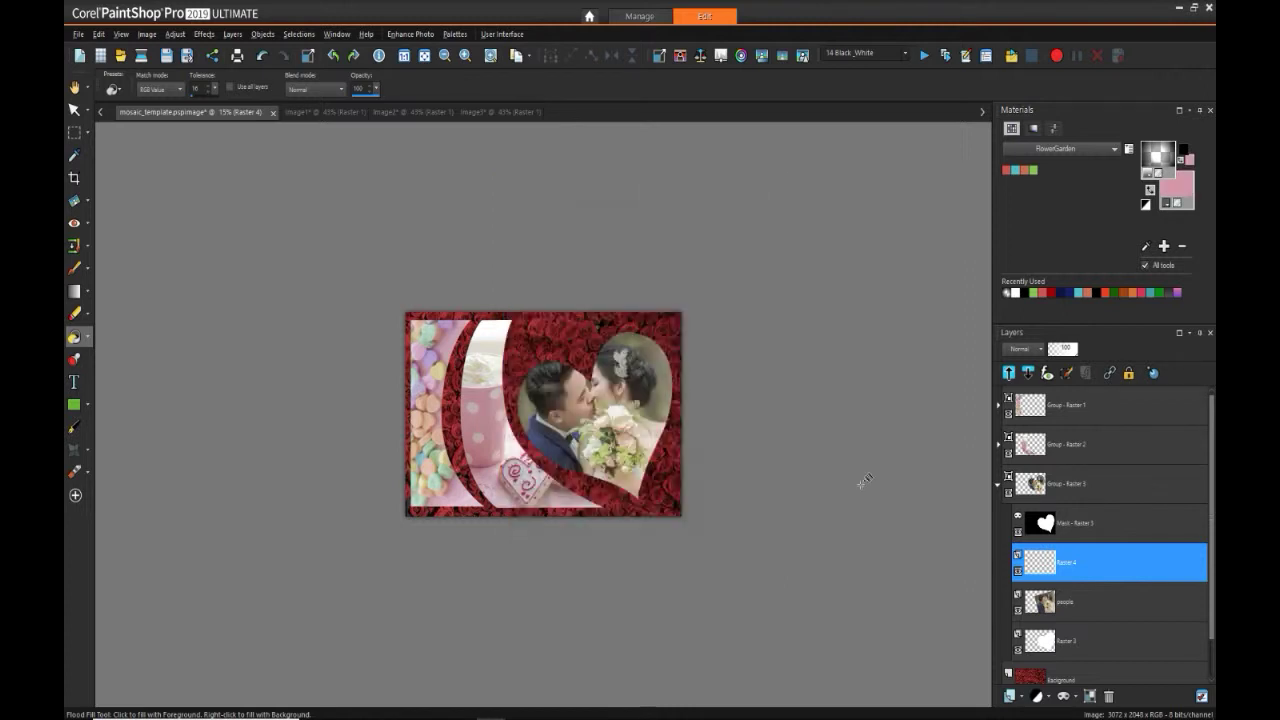
# - Flood-fill the heart with pink and set the layer's blend mode to Soft Light
pyautogui.click(668, 434)
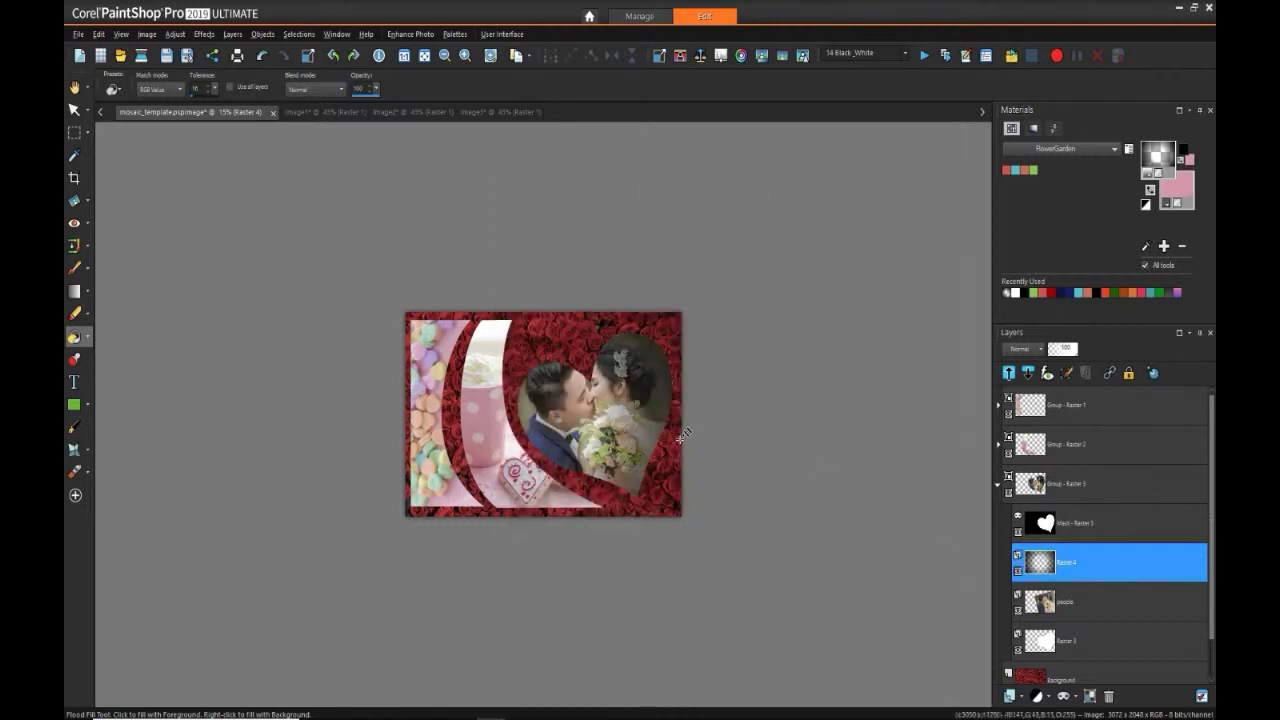
pyautogui.click(617, 405)
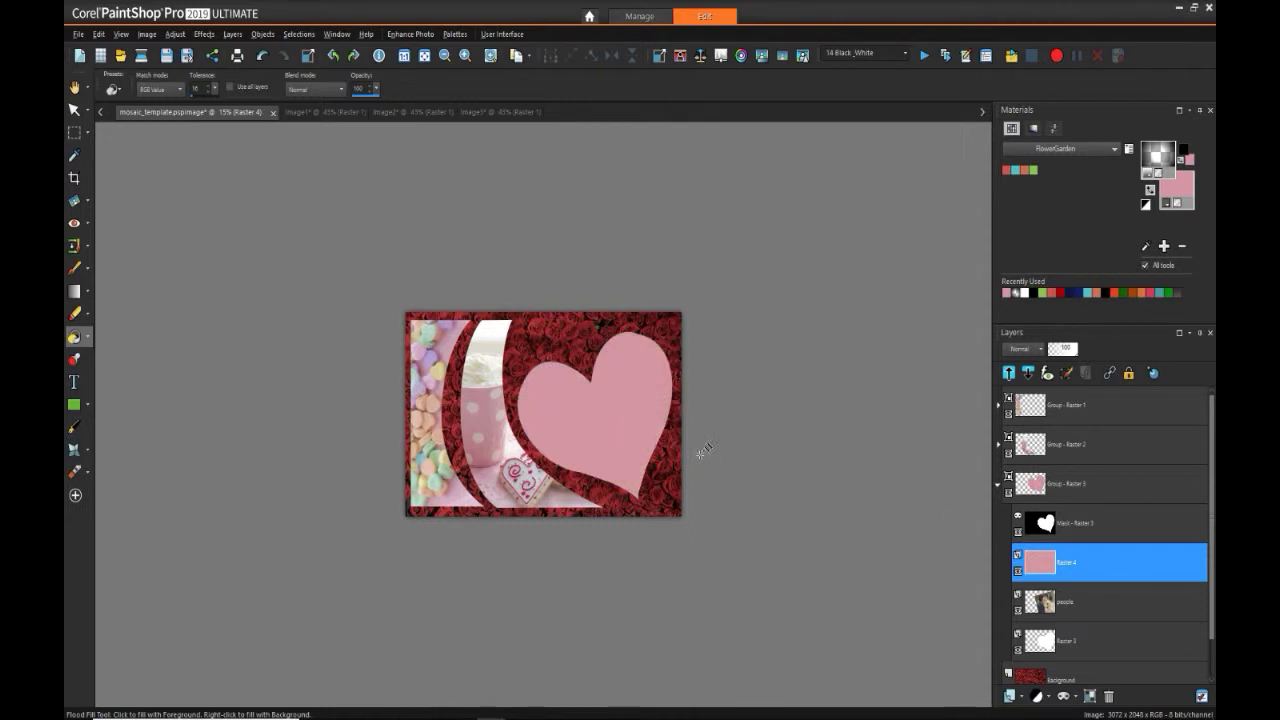
pyautogui.click(1041, 349)
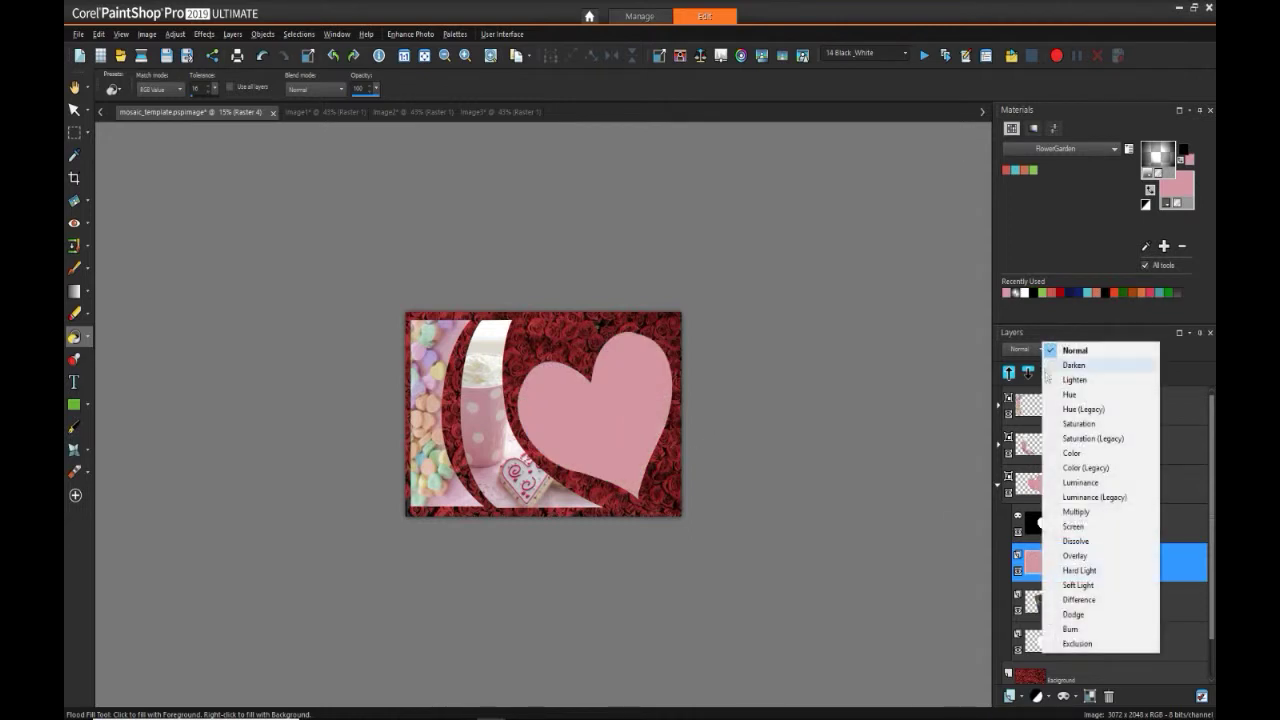
pyautogui.click(1078, 585)
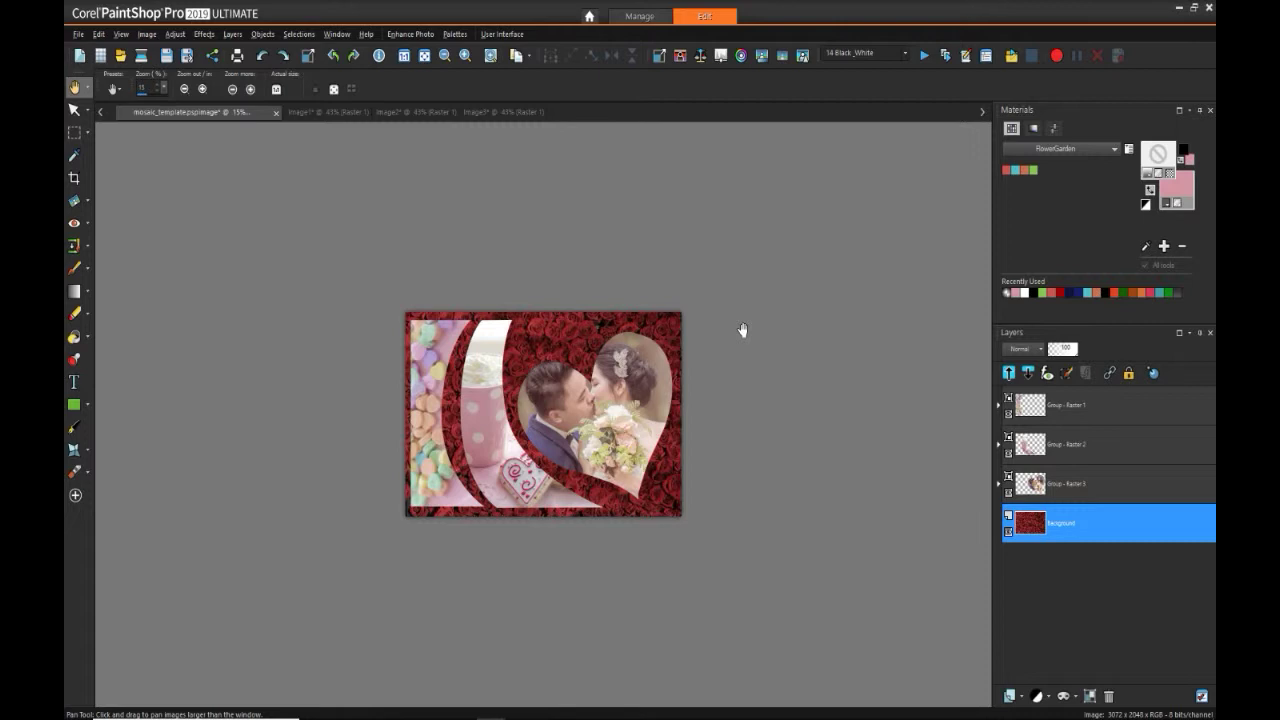
# - Promote the rose Background to an ordinary layer, Raster 5
pyautogui.moveTo(1040, 532)
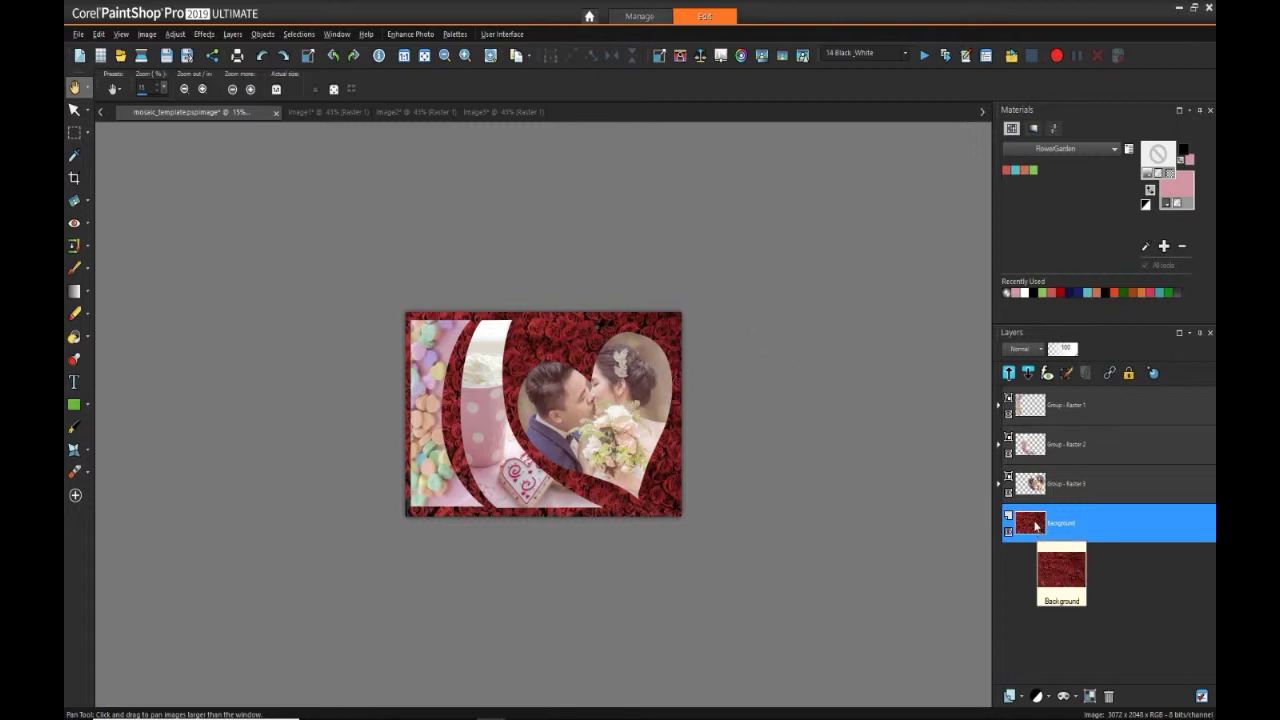
pyautogui.rightClick(1035, 525)
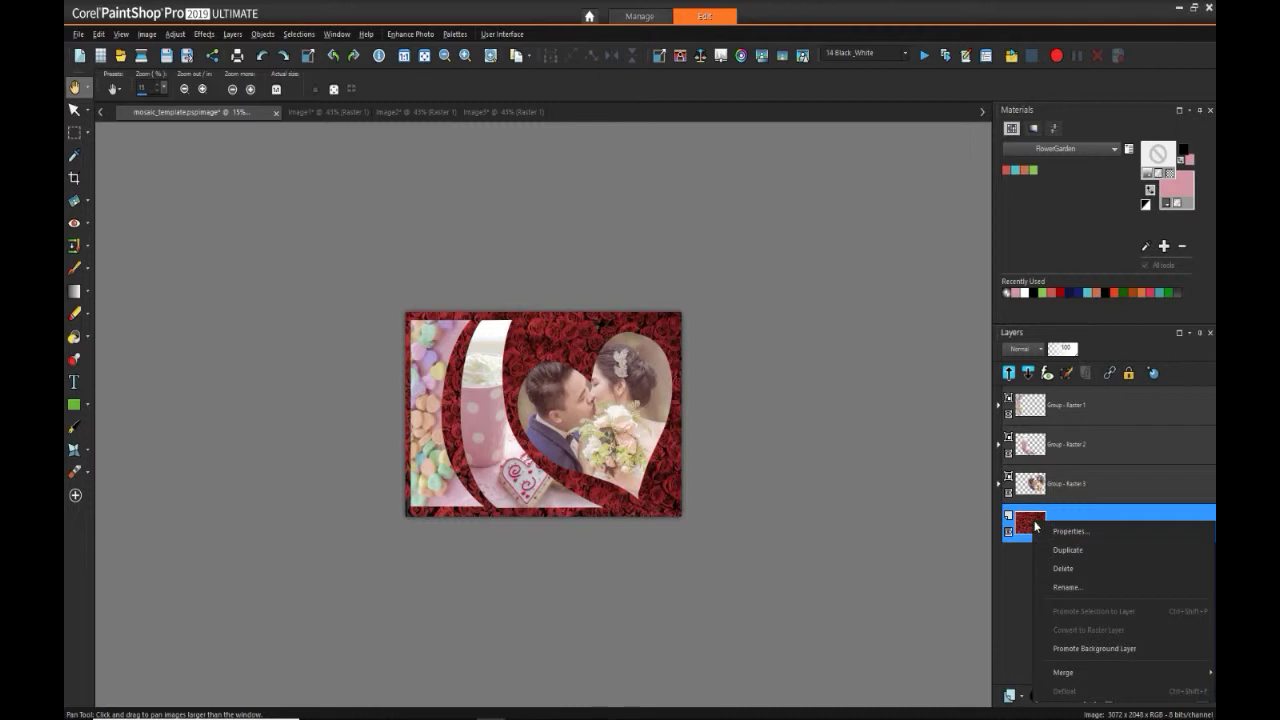
pyautogui.click(1063, 647)
# - Add a new empty raster layer, Raster 6, and move it below Raster 5
pyautogui.moveTo(1054, 503)
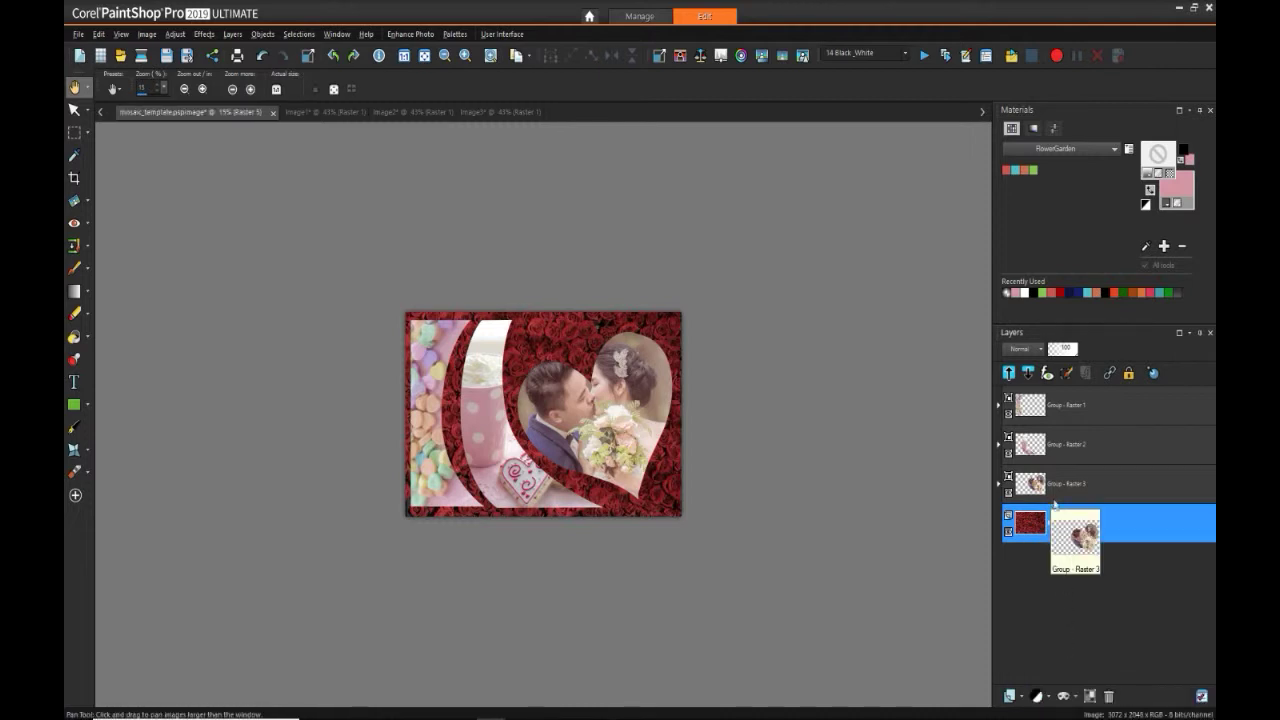
pyautogui.click(1021, 697)
pyautogui.click(1026, 586)
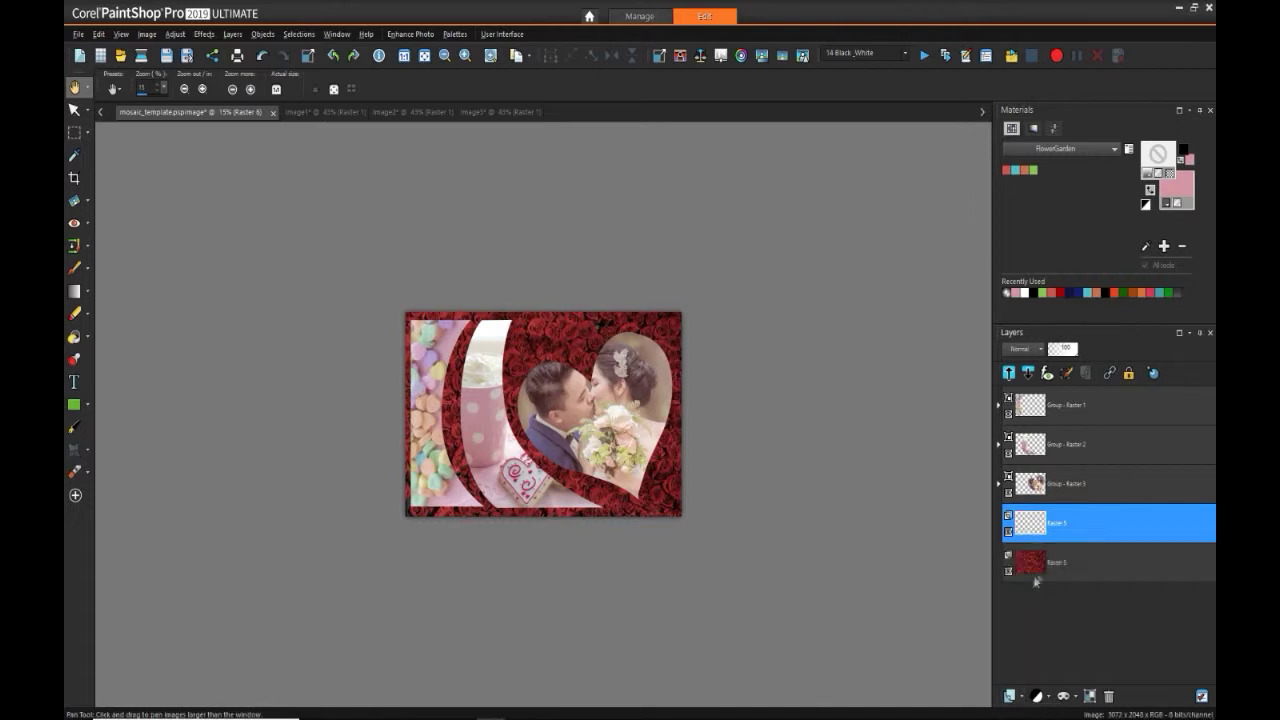
pyautogui.moveTo(1055, 530); pyautogui.dragTo(1058, 582)
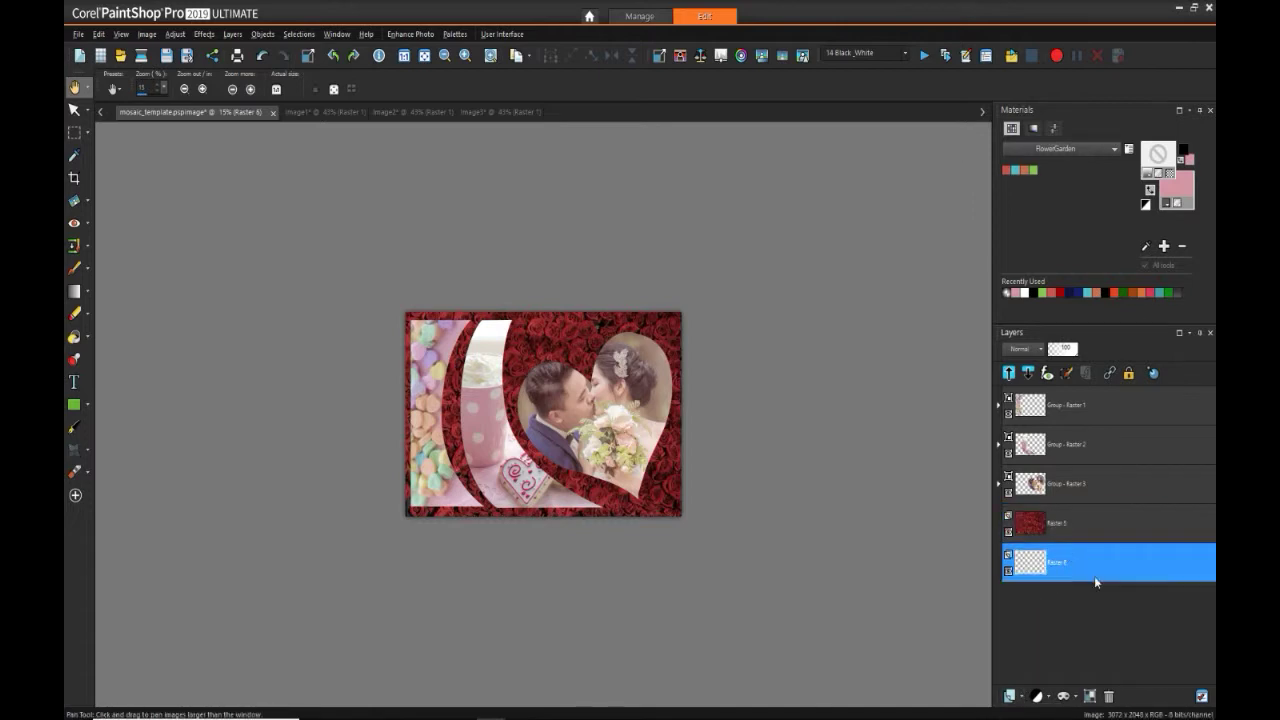
pyautogui.doubleClick(1075, 563)
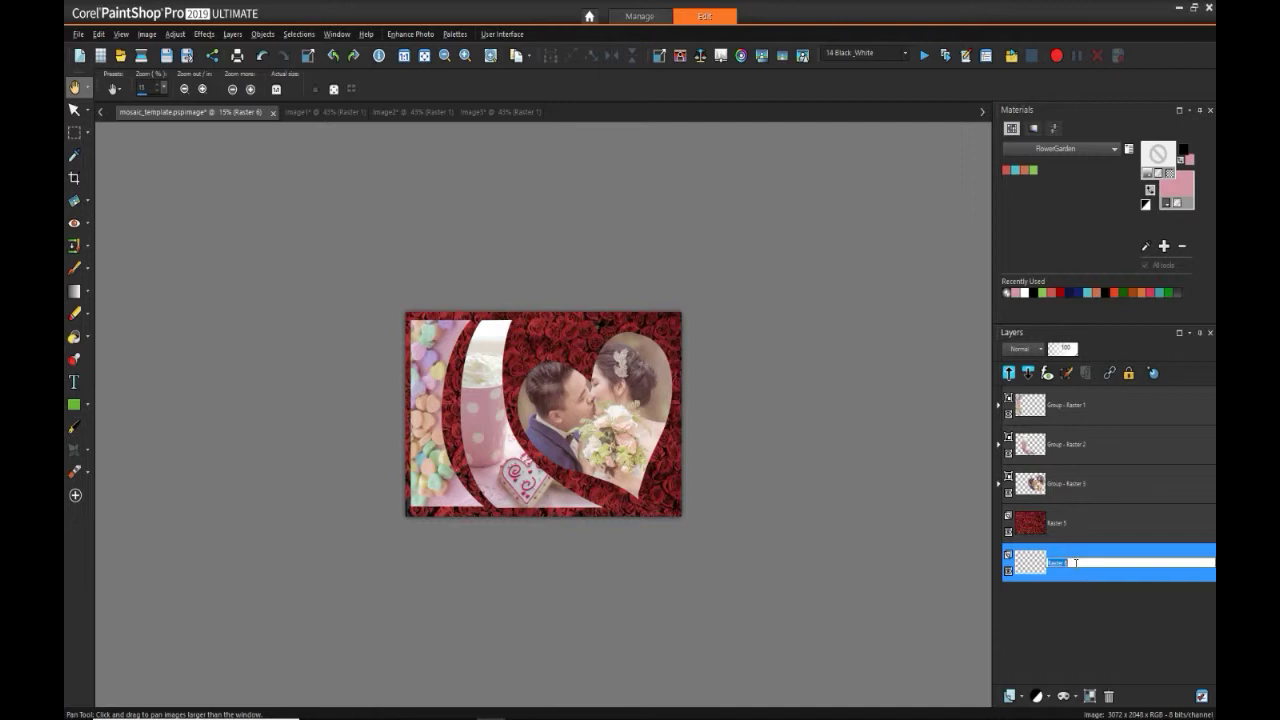
pyautogui.click(1069, 582)
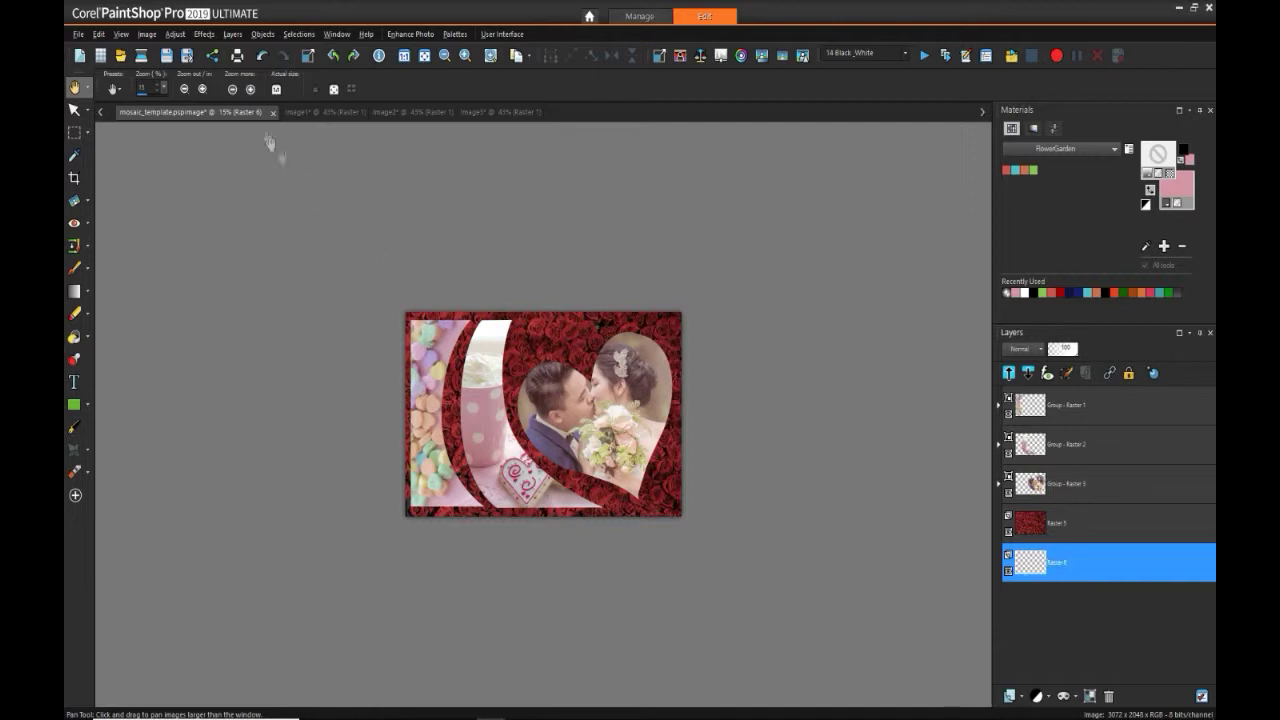
# - Enlarge the canvas to 3231 x 2154 pixels with centred placement via Canvas Size
pyautogui.click(153, 35)
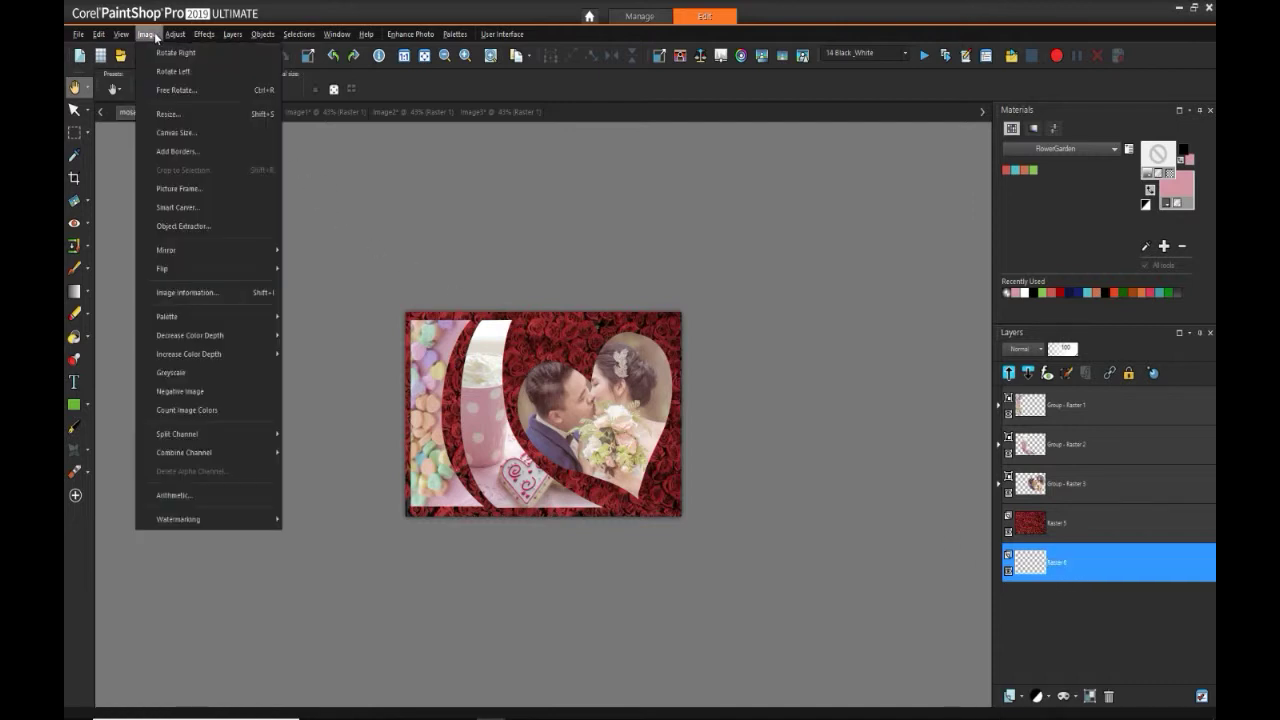
pyautogui.click(176, 132)
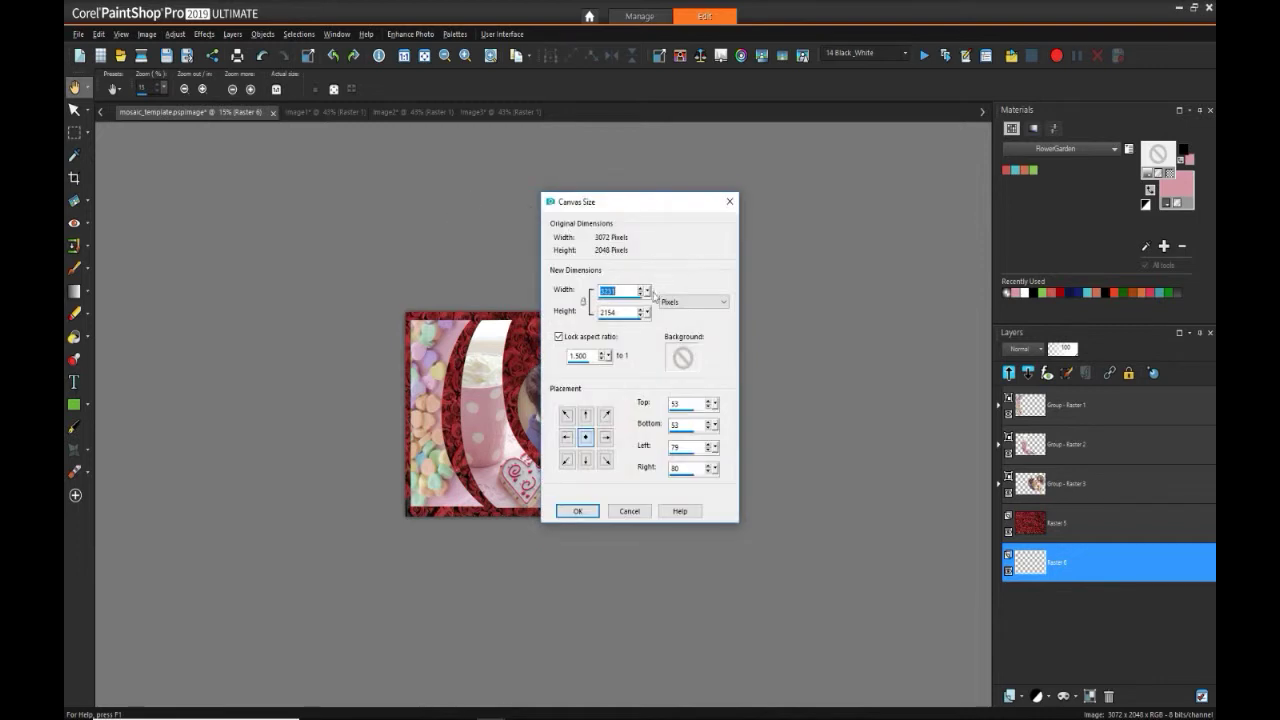
pyautogui.moveTo(650, 293); pyautogui.dragTo(649, 293)
pyautogui.click(578, 511)
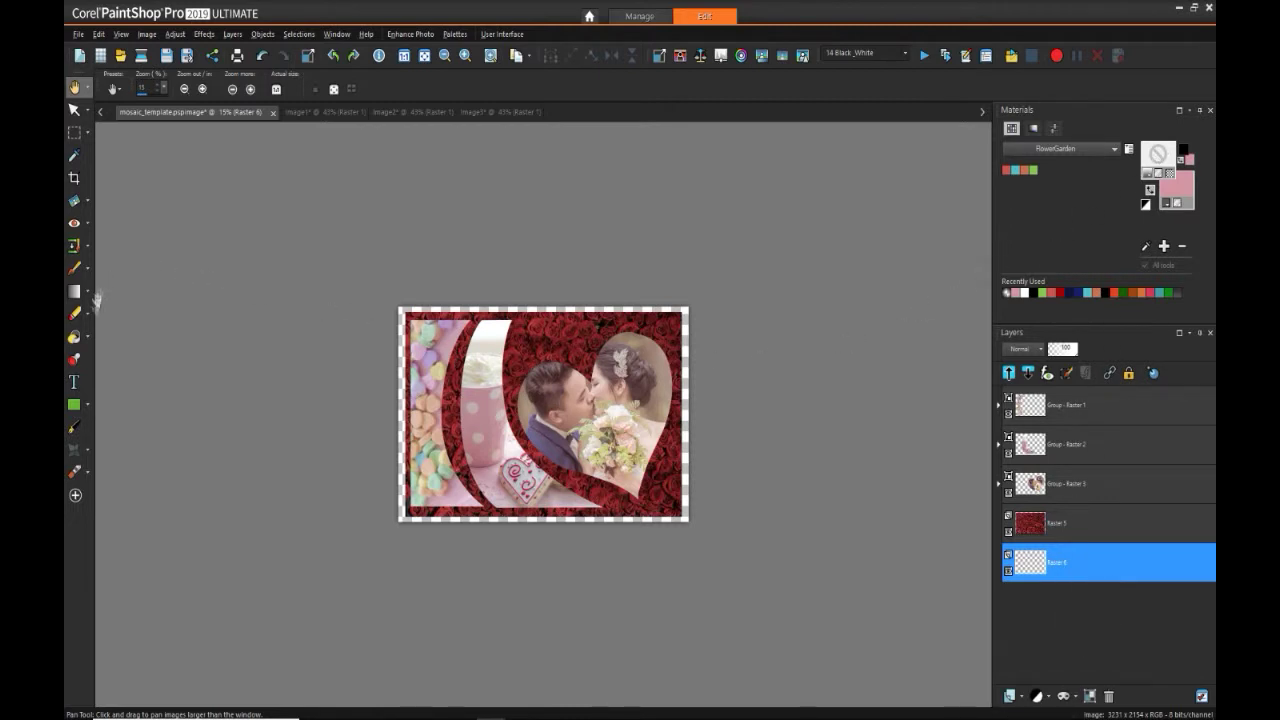
# - Flood-fill the transparent margin on Raster 6 with dark grey #1c1c1c
pyautogui.click(74, 337)
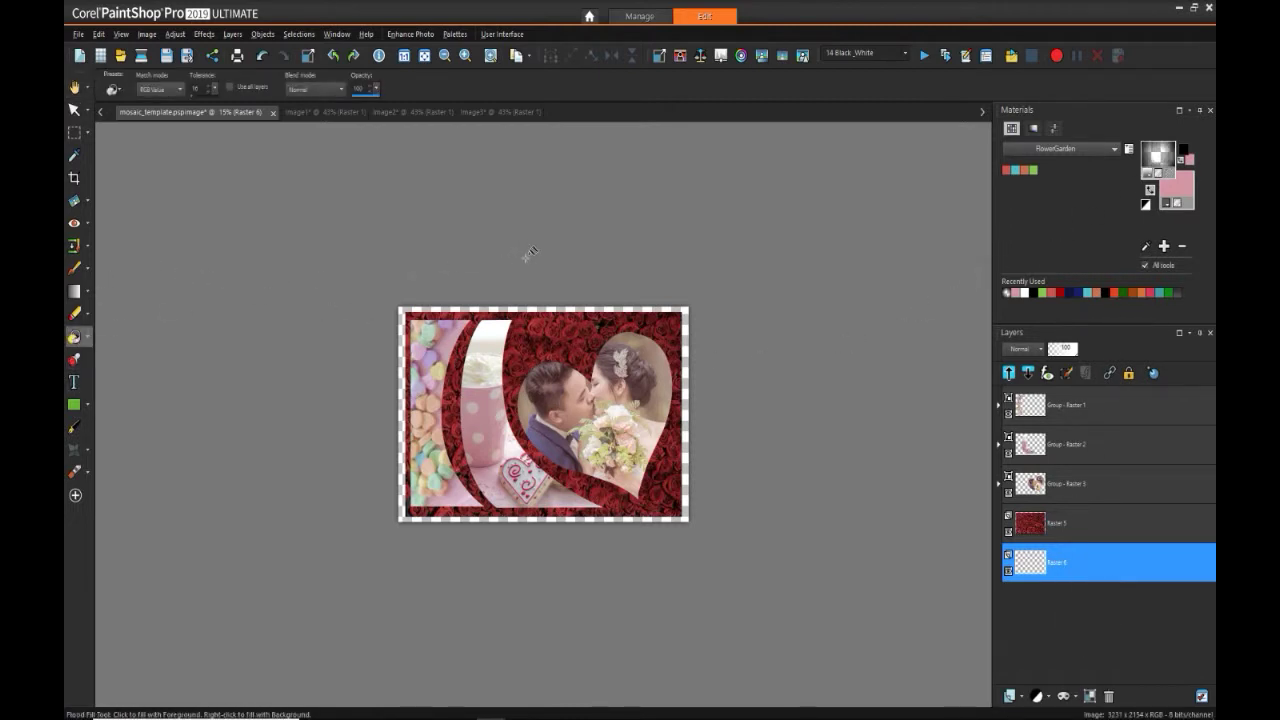
pyautogui.rightClick(1163, 155)
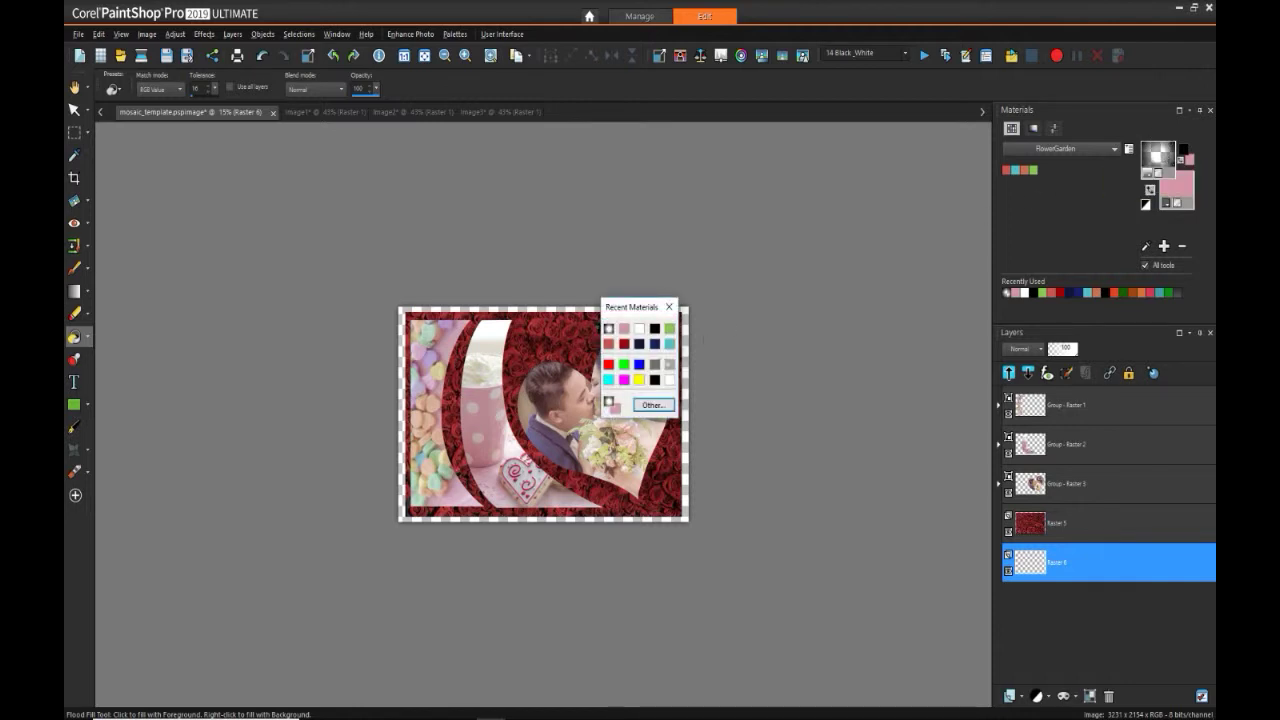
pyautogui.click(657, 326)
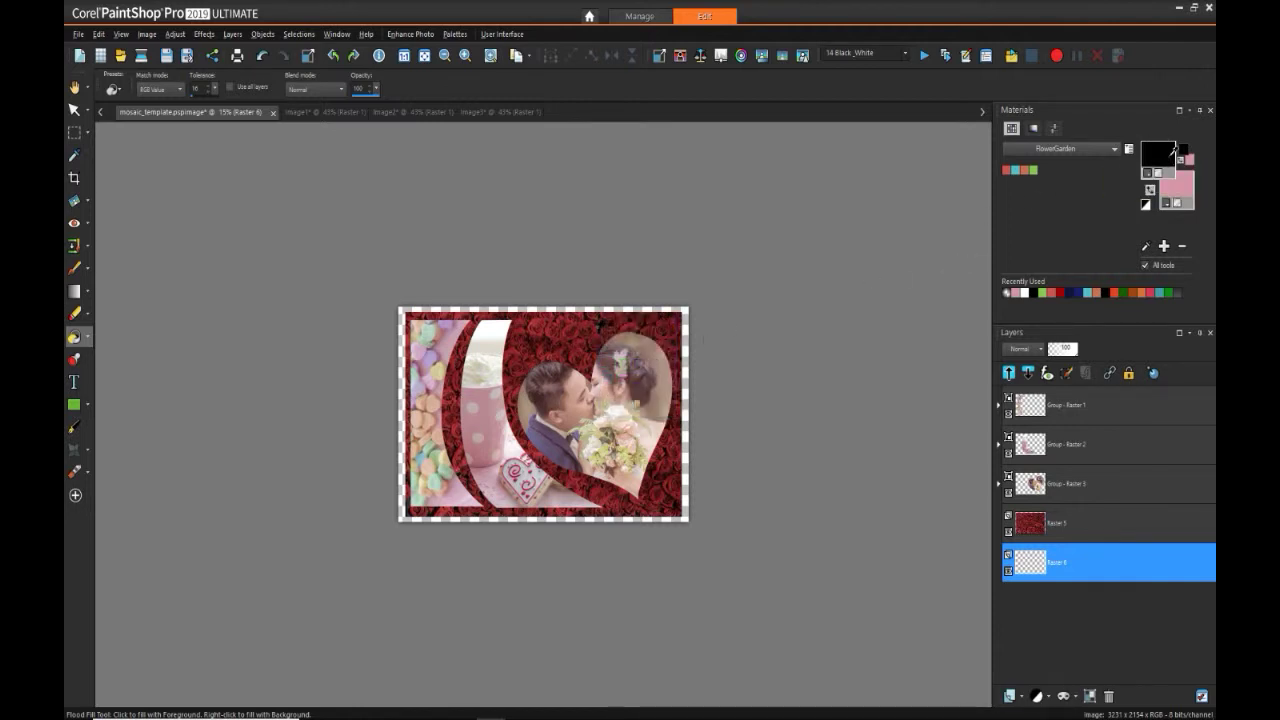
pyautogui.rightClick(1166, 160)
pyautogui.click(664, 408)
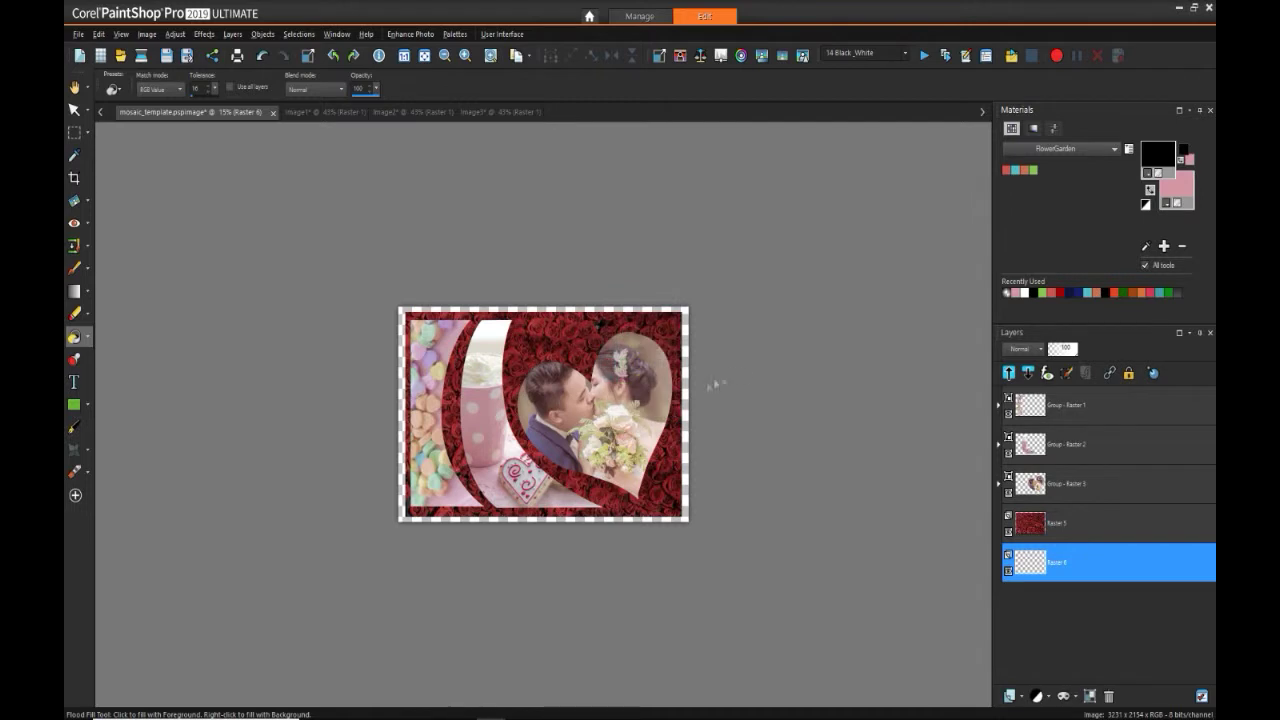
pyautogui.click(726, 401)
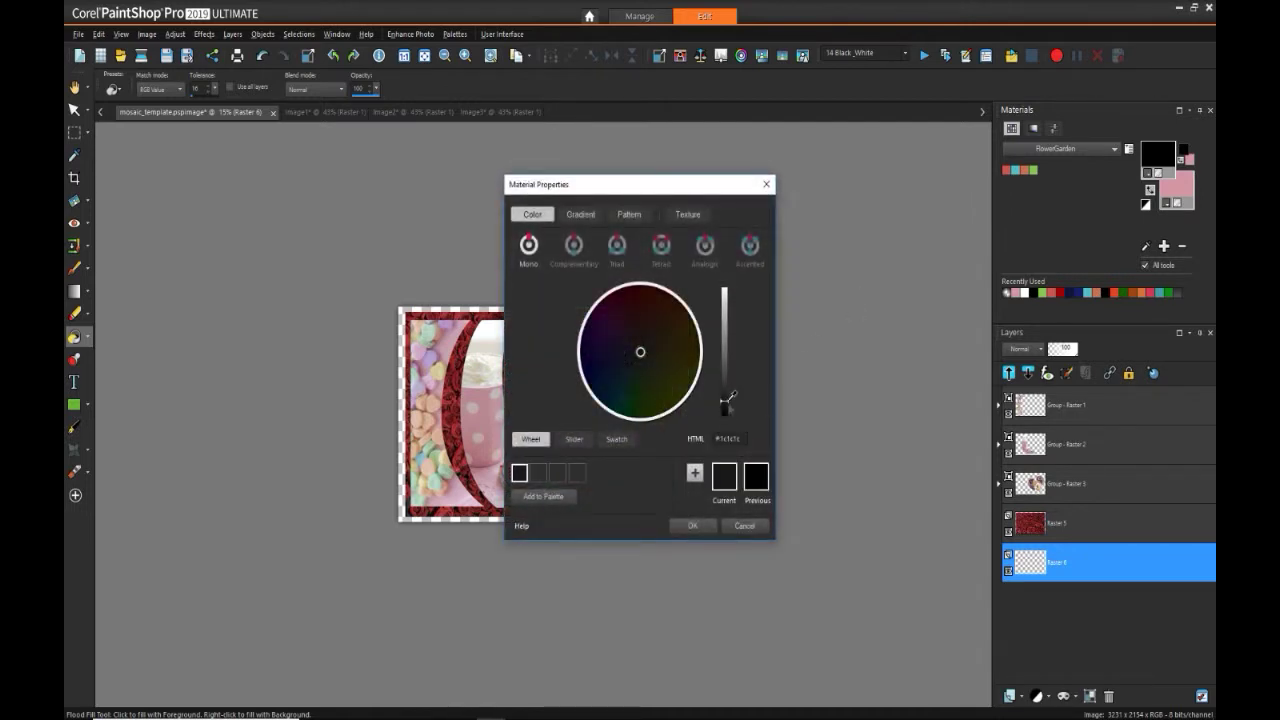
pyautogui.click(707, 530)
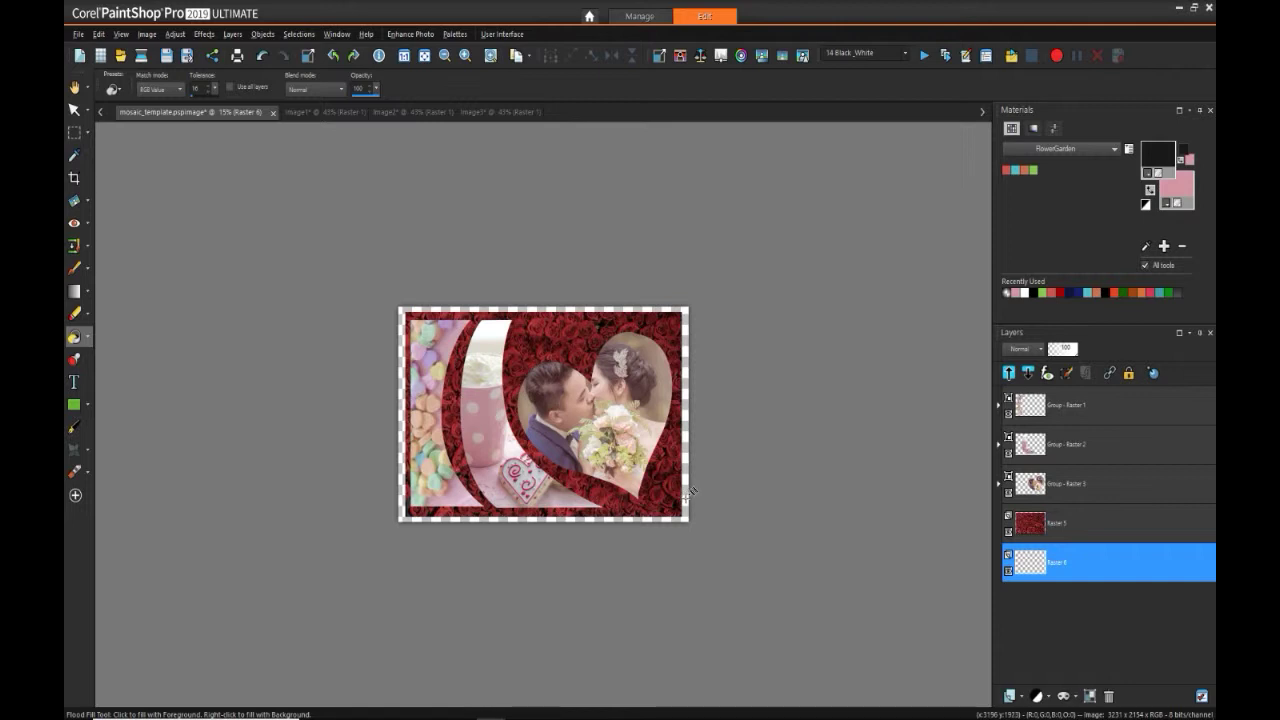
pyautogui.click(689, 492)
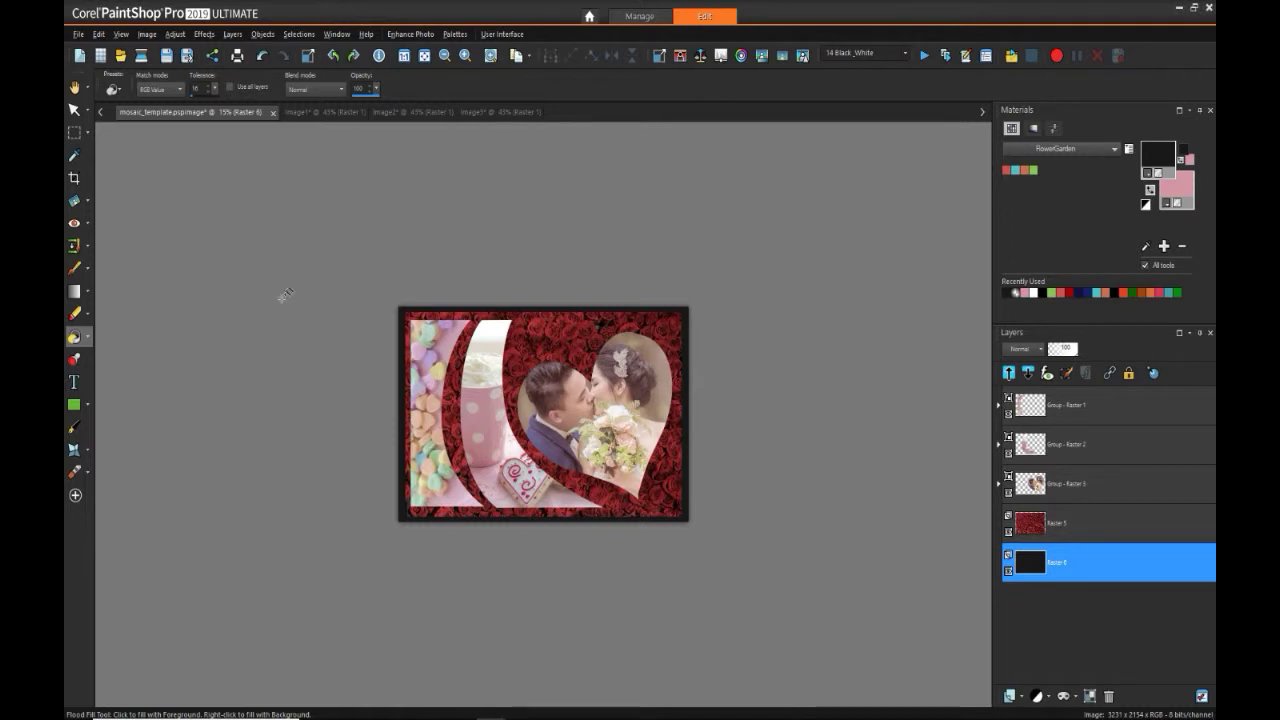
pyautogui.click(74, 89)
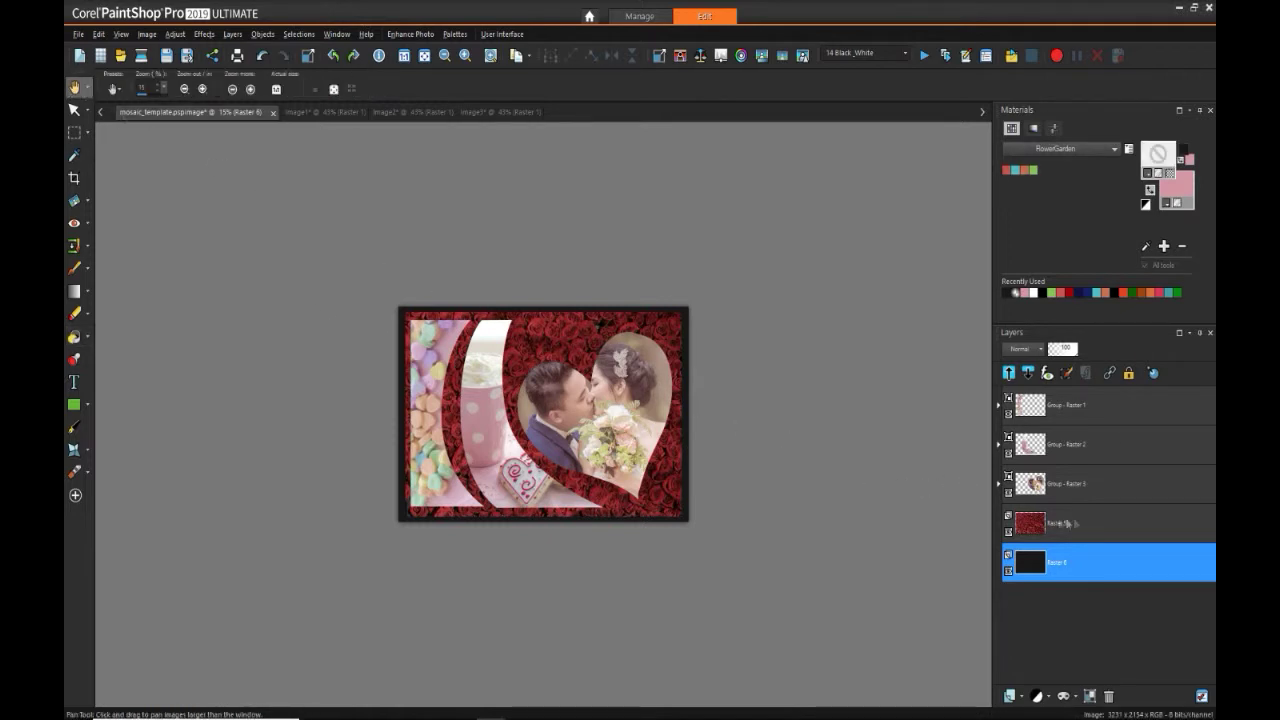
# - Give Raster 5 a drop shadow with size 20, opacity 80 and offsets -0.05 and 0.05
pyautogui.click(1068, 522)
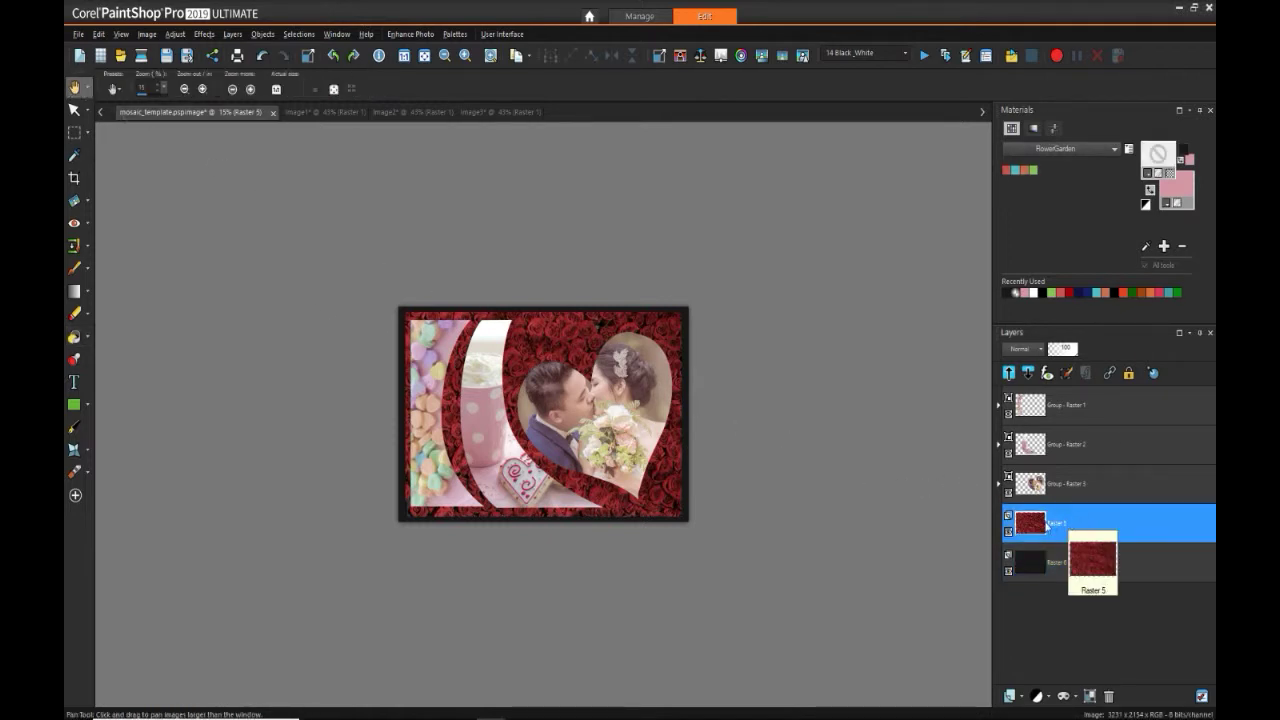
pyautogui.click(1151, 375)
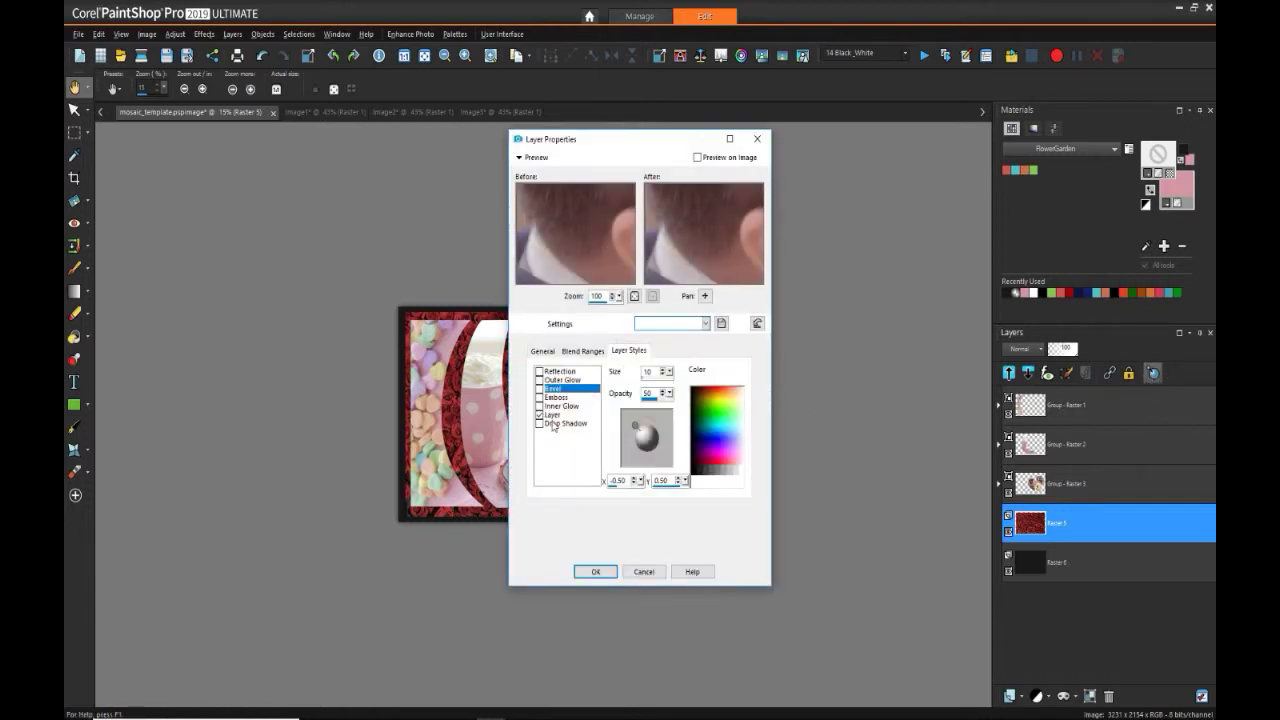
pyautogui.click(540, 424)
pyautogui.moveTo(717, 240)
pyautogui.mouseDown()
pyautogui.moveTo(728, 268)
pyautogui.moveTo(712, 250)
pyautogui.mouseUp()
pyautogui.click(697, 157)
pyautogui.moveTo(600, 139); pyautogui.dragTo(800, 150)
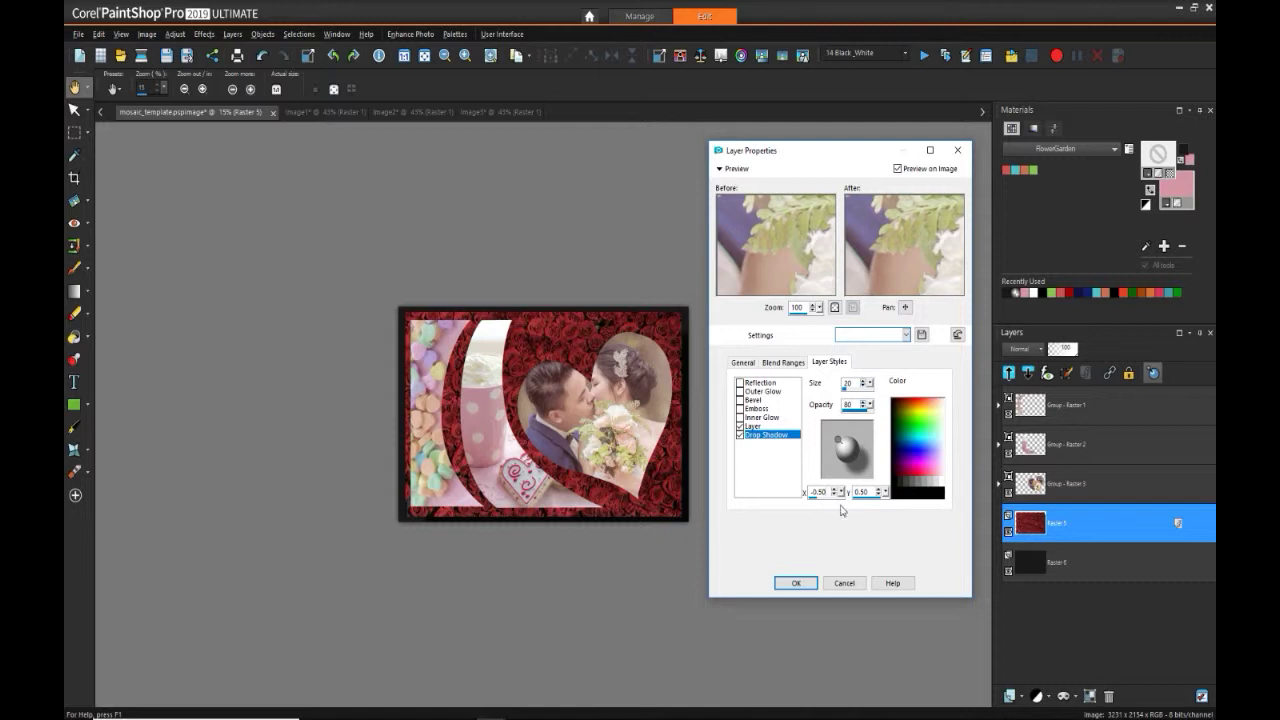
pyautogui.scroll(5, 840, 508)
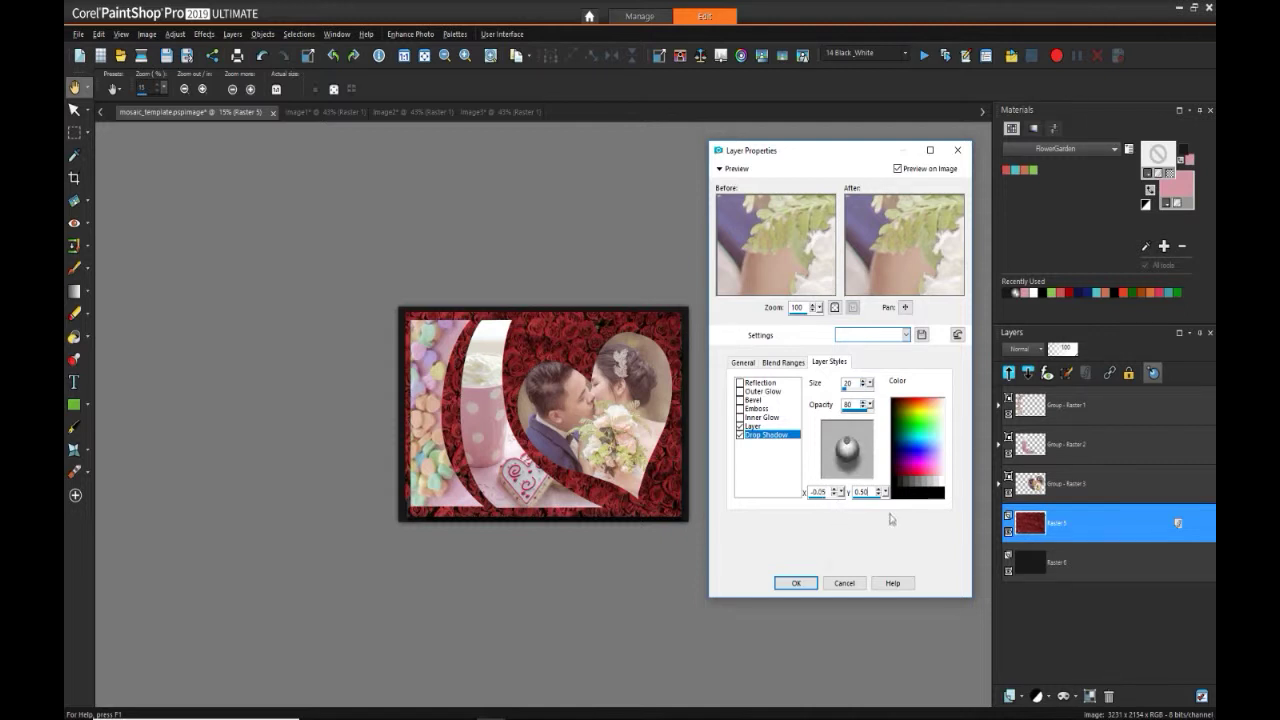
pyautogui.scroll(-5, 864, 491)
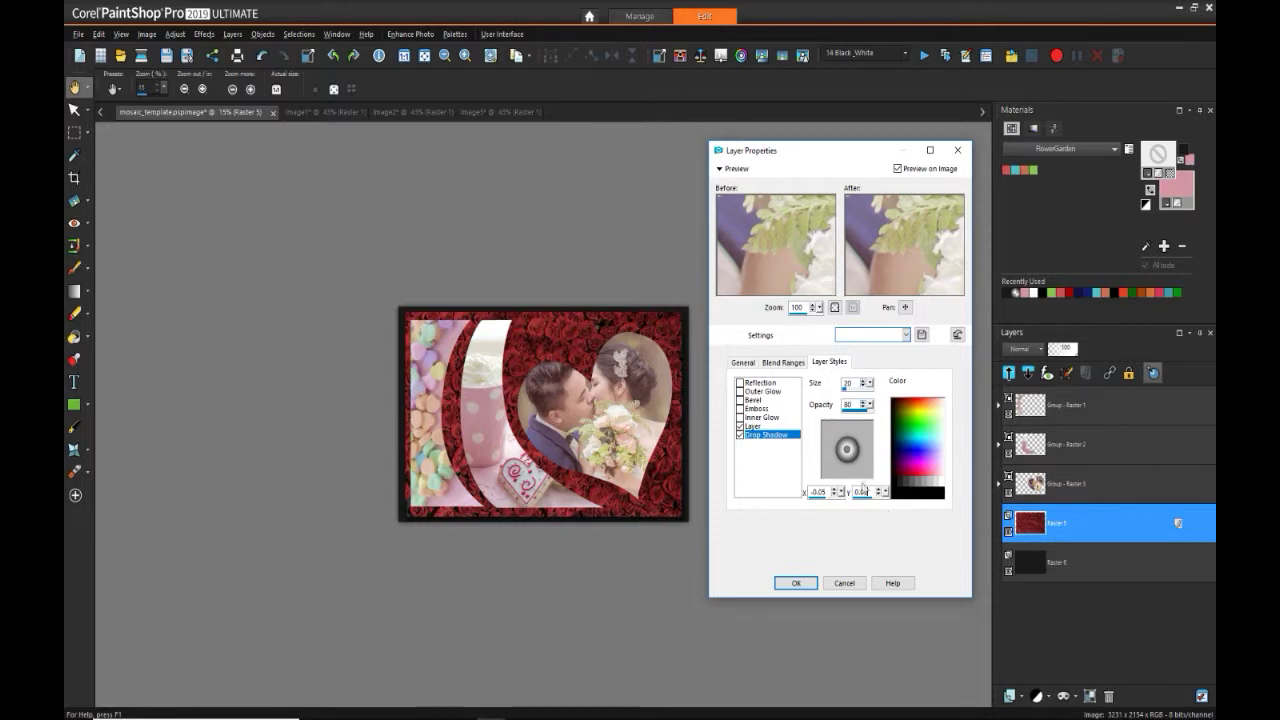
pyautogui.click(796, 583)
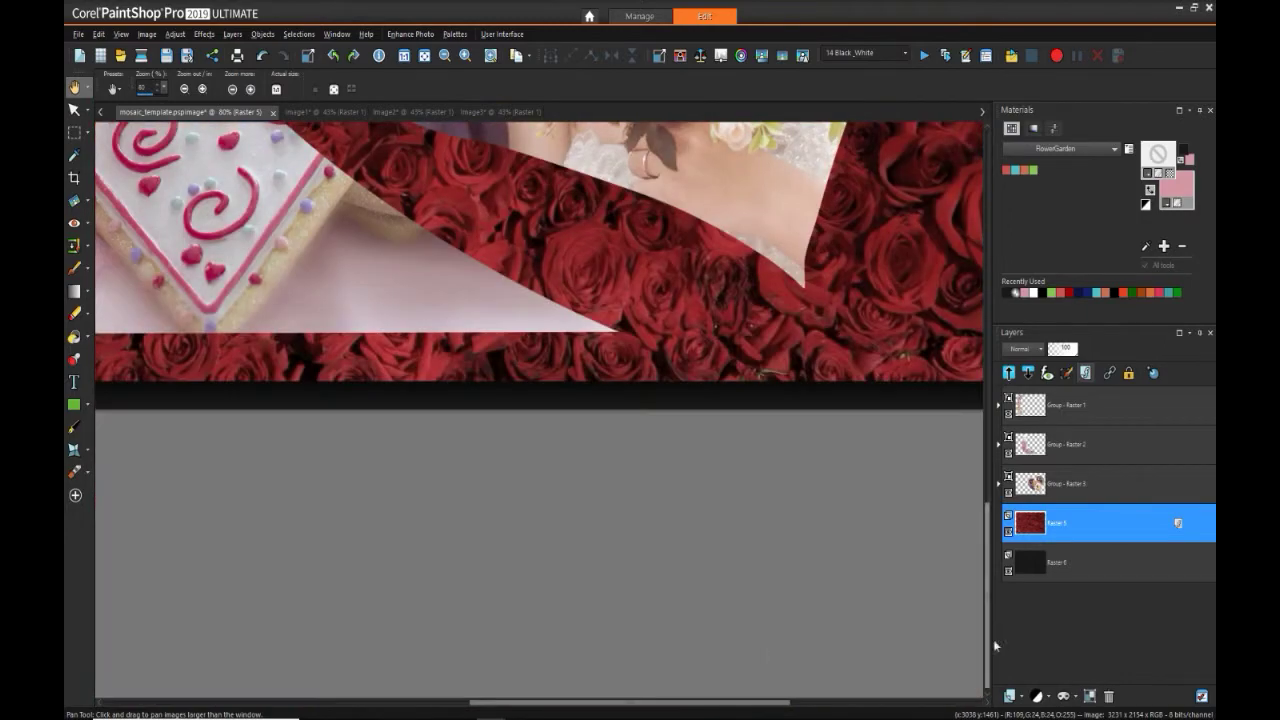
pyautogui.click(863, 709)
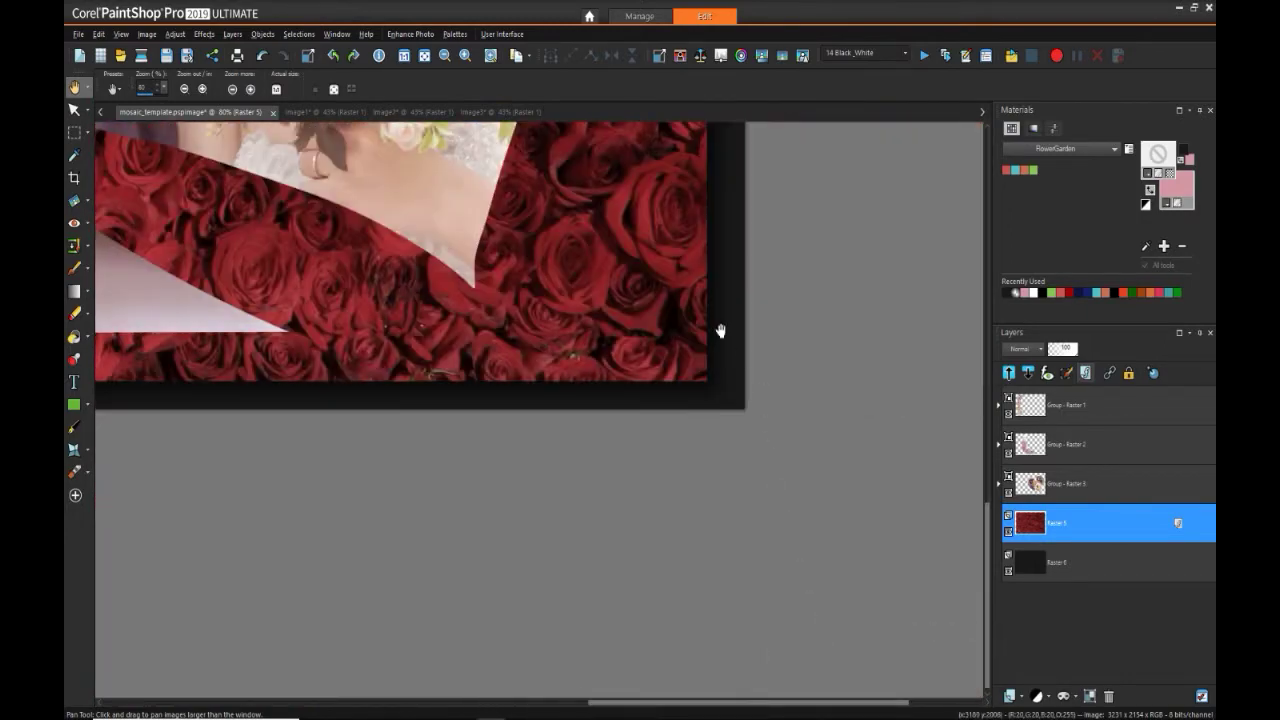
pyautogui.scroll(2, 715, 322)
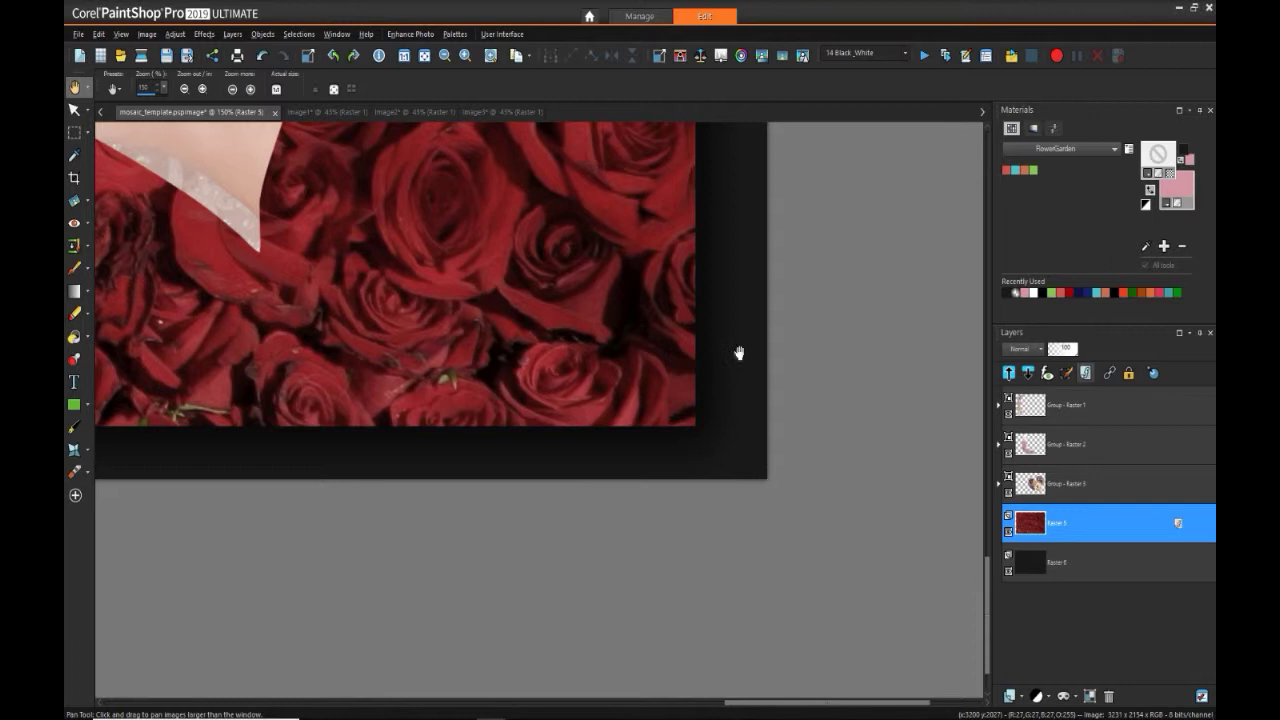
pyautogui.scroll(-2, 690, 318)
pyautogui.scroll(-4, 690, 318)
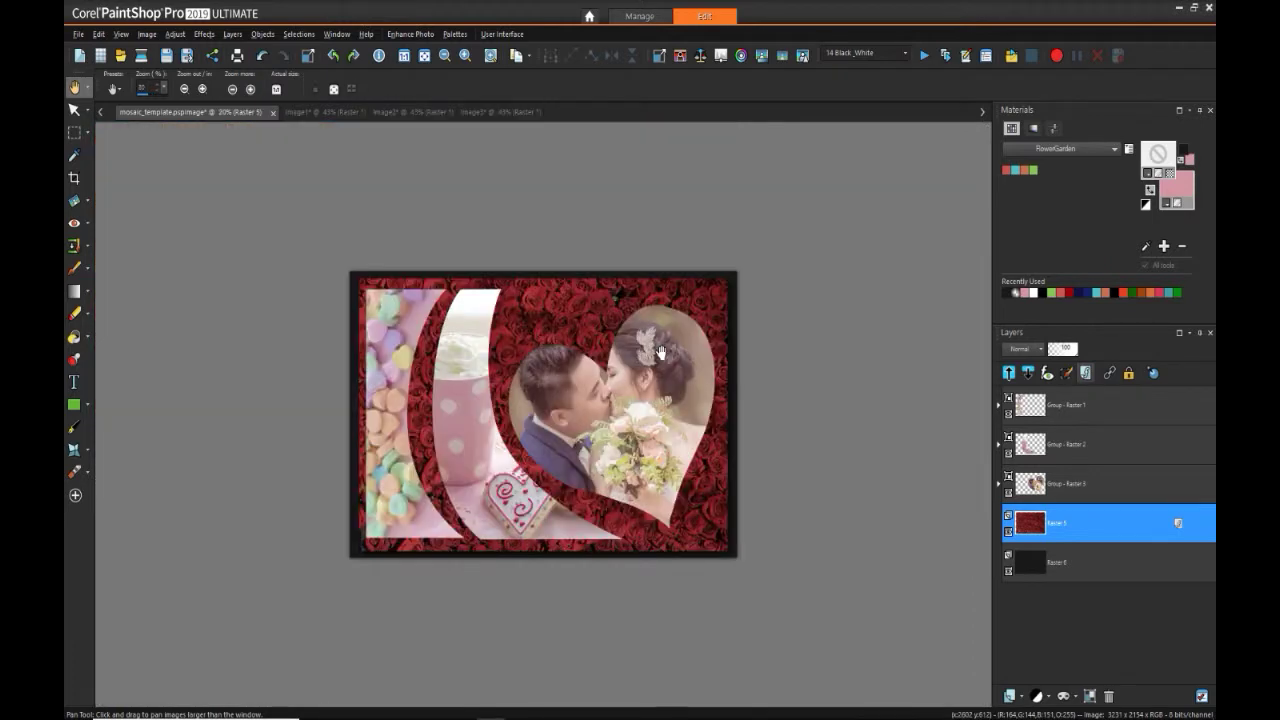